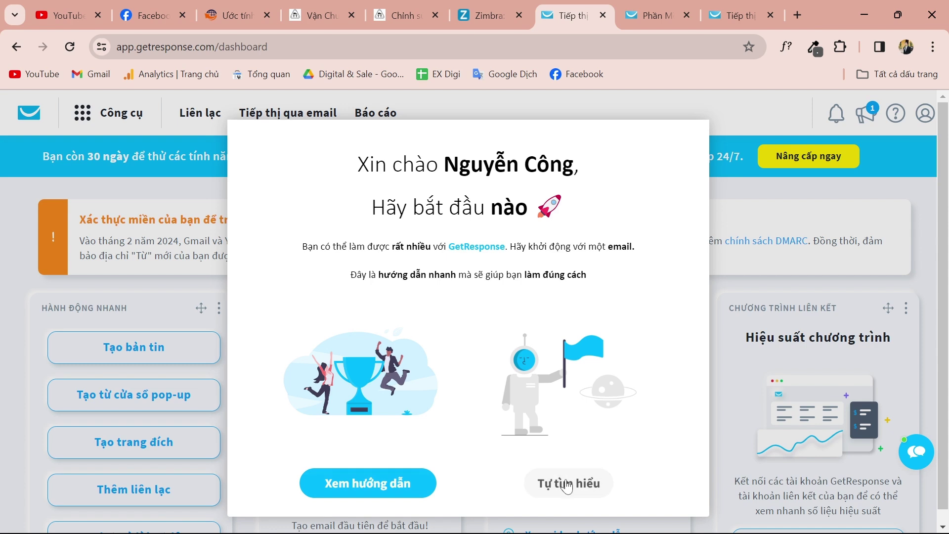
# Dismiss the welcome guide with the Tự tìm hiểu option and look through the dashboard's domain authentication notice and widgets.
pyautogui.click(566, 485)
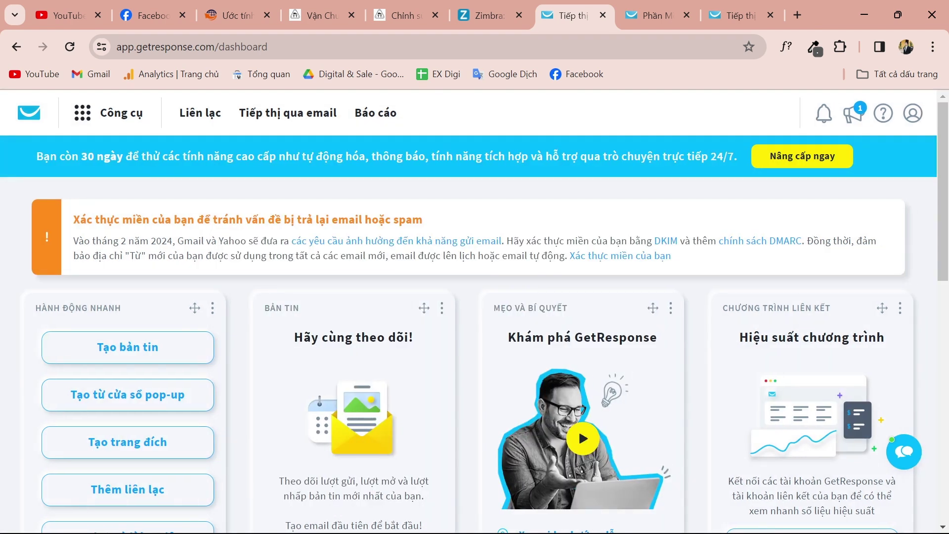
pyautogui.moveTo(99, 219); pyautogui.dragTo(406, 220)
pyautogui.moveTo(128, 241); pyautogui.dragTo(156, 256)
pyautogui.click(156, 256)
pyautogui.tripleClick(218, 255)
pyautogui.click(218, 255)
pyautogui.tripleClick(257, 255)
pyautogui.click(256, 256)
pyautogui.scroll(-8, 214, 247)
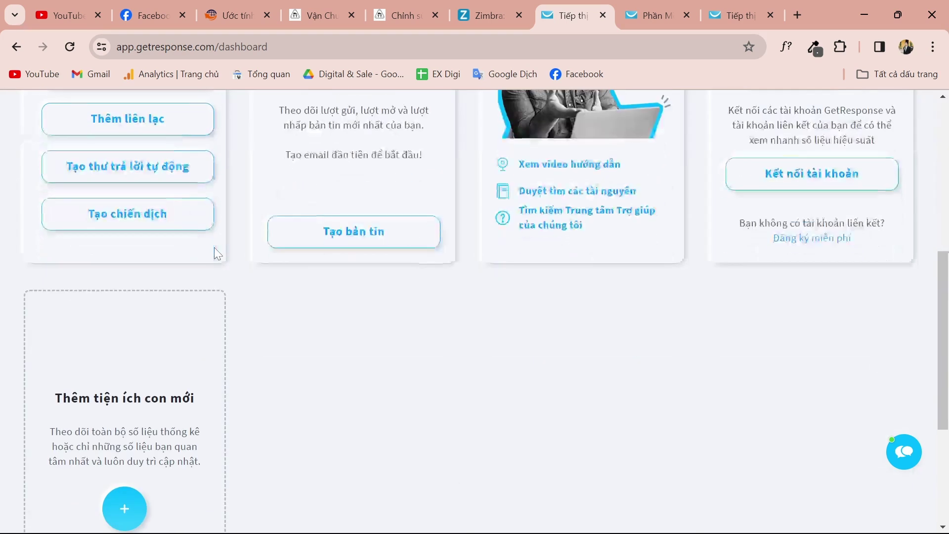
pyautogui.scroll(6, 216, 257)
pyautogui.scroll(2, 216, 273)
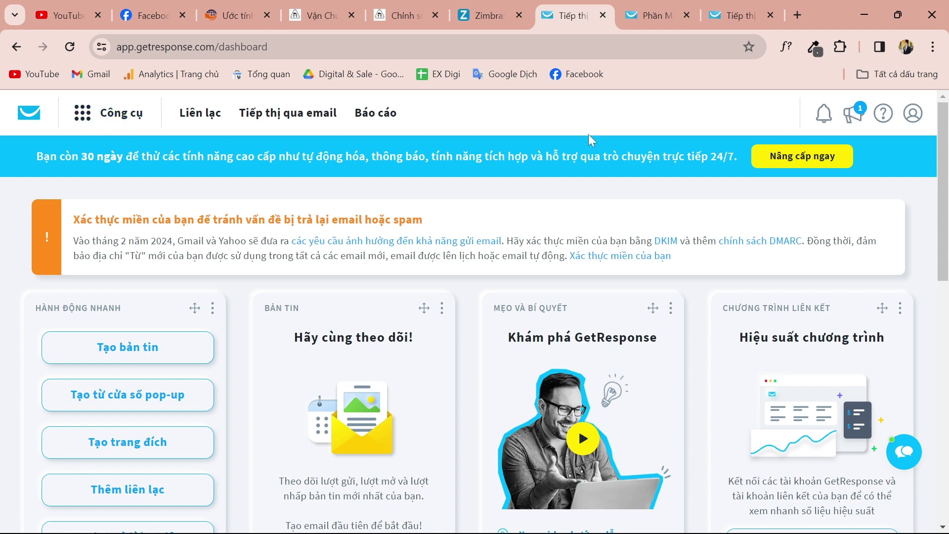
# Look over the tool list and the email newsletters page, and open the Liên lạc contact lists.
pyautogui.click(122, 117)
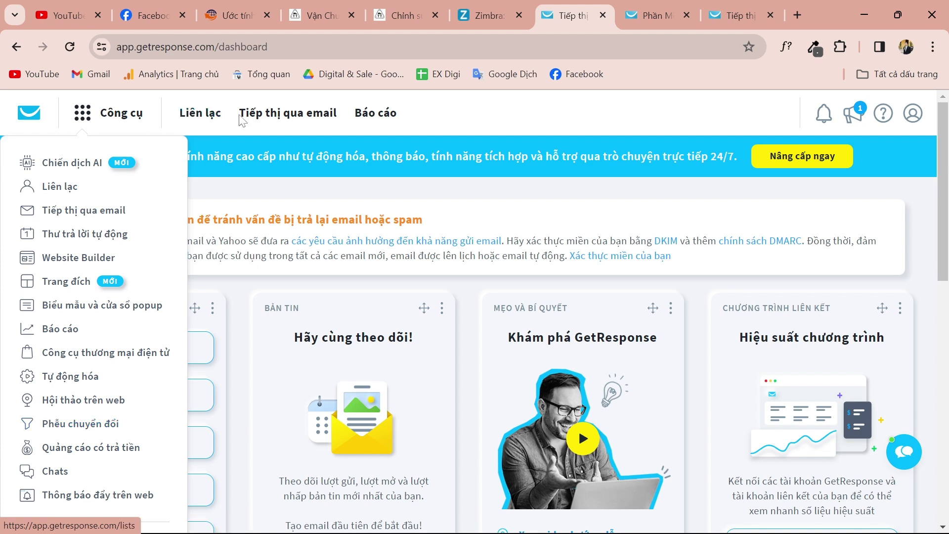
pyautogui.click(303, 114)
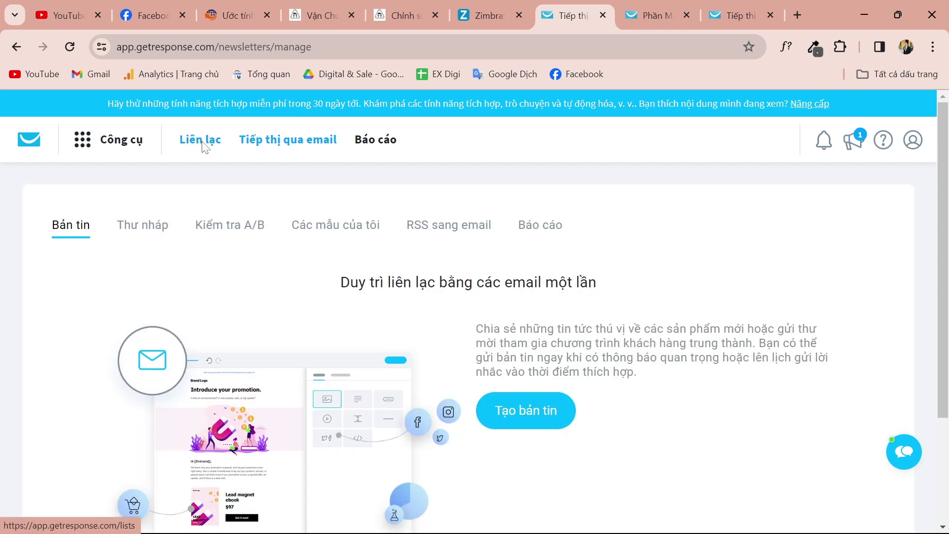
pyautogui.click(203, 143)
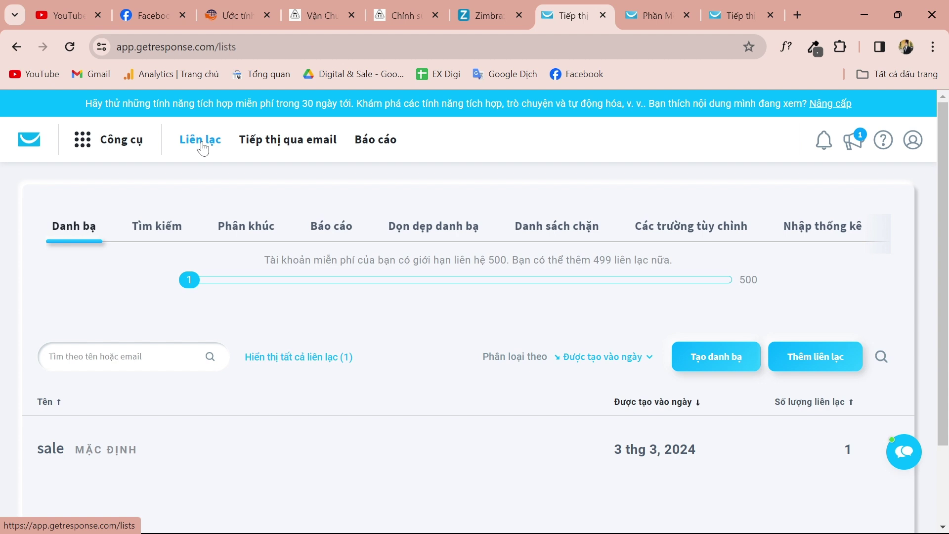
pyautogui.scroll(-2, 207, 330)
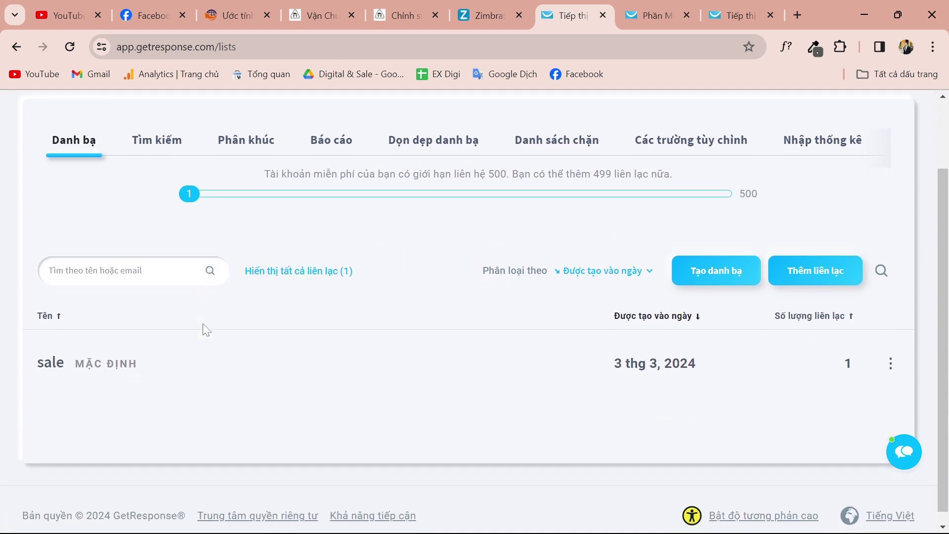
pyautogui.scroll(2, 203, 324)
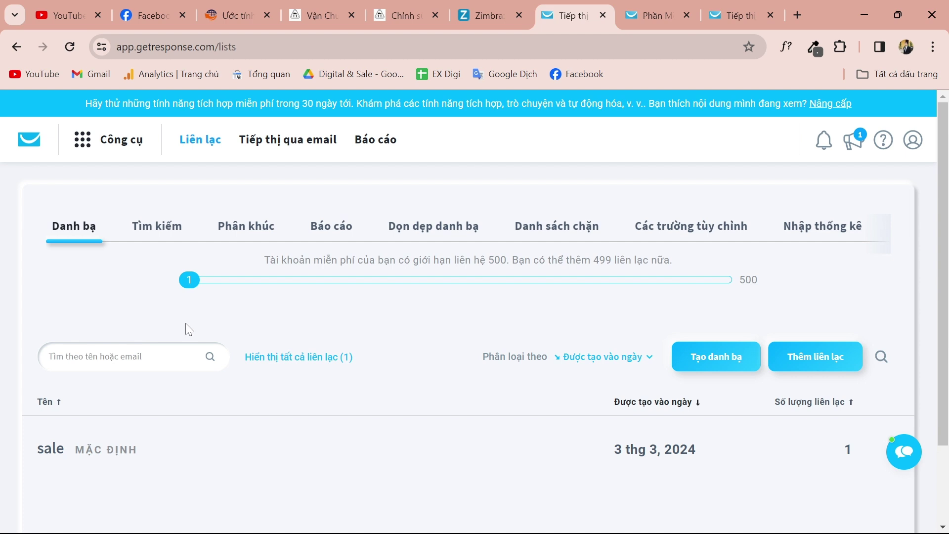
# Try to create a new contact list named KH 3/3.
pyautogui.click(698, 356)
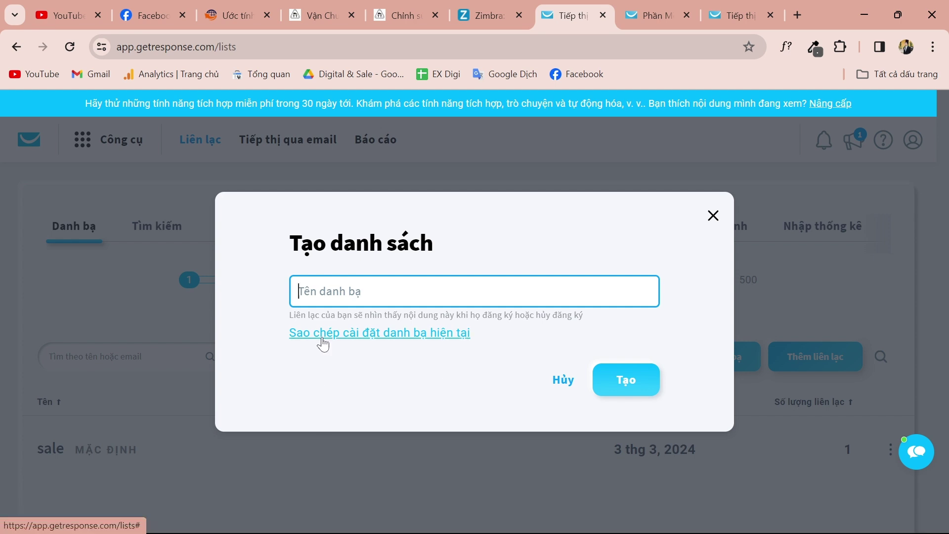
pyautogui.write('KH 3/3')
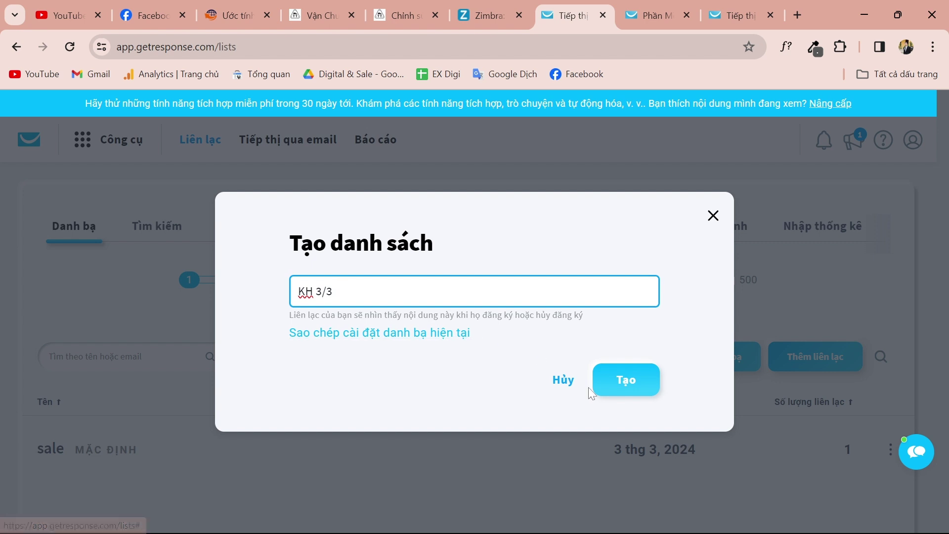
pyautogui.click(636, 386)
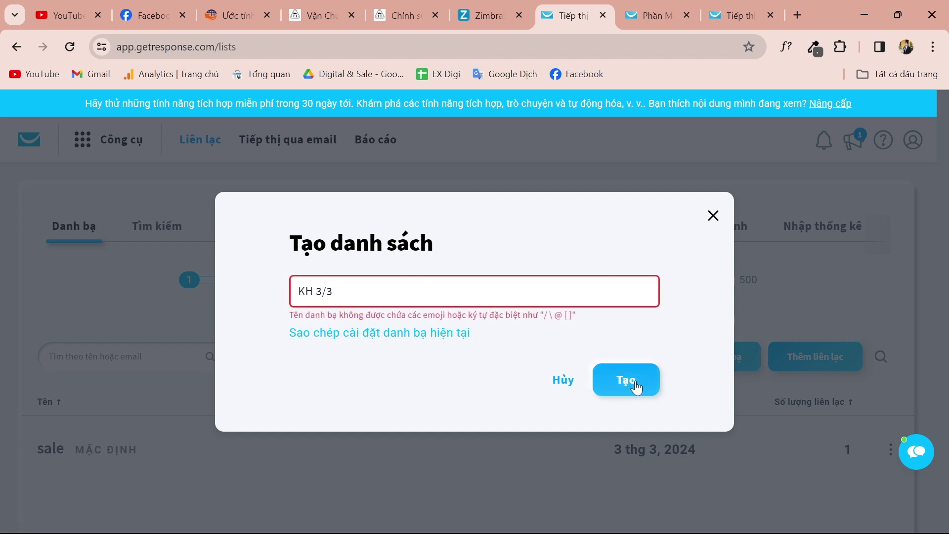
# Change the new list's name to KH 3T3 and create the list.
pyautogui.click(324, 291)
pyautogui.press('BackSpace')
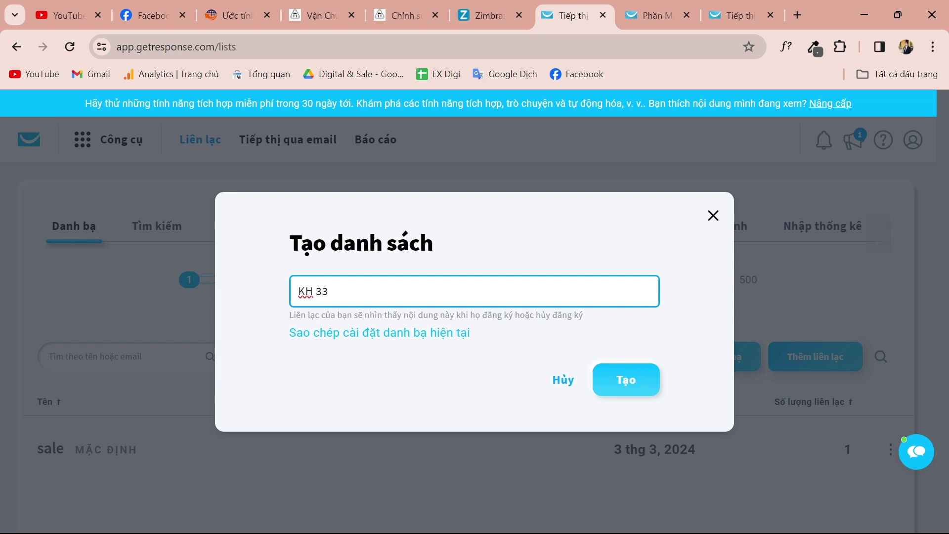
pyautogui.write('th')
pyautogui.press('BackSpace')
pyautogui.write('T')
pyautogui.press('BackSpace')
pyautogui.click(627, 368)
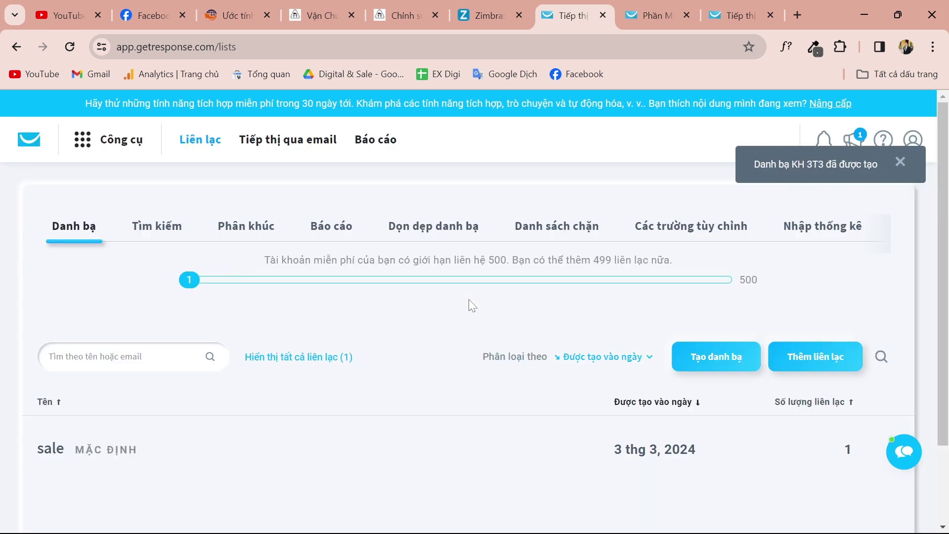
# Start adding contacts to the KH 3T3 list.
pyautogui.scroll(-1, 469, 300)
pyautogui.scroll(-2, 469, 299)
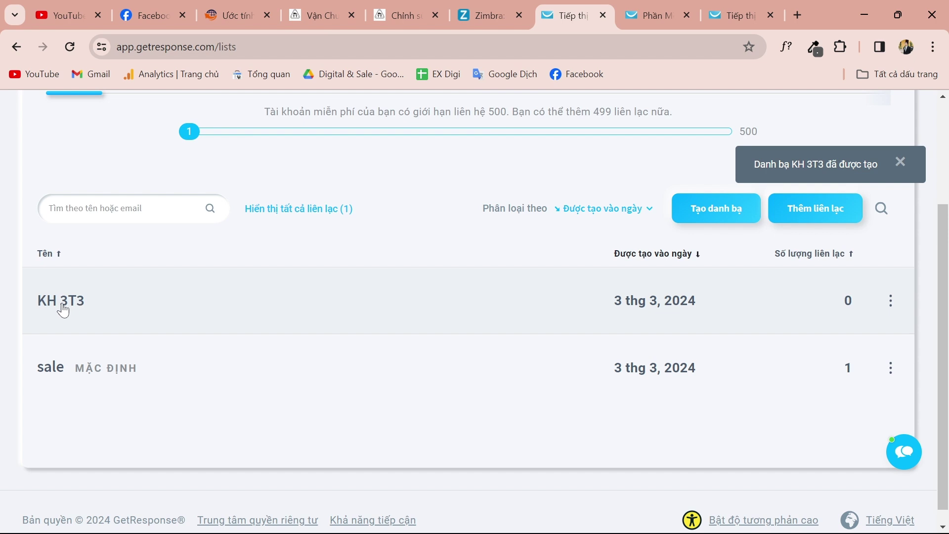
pyautogui.scroll(2, 84, 321)
pyautogui.click(891, 374)
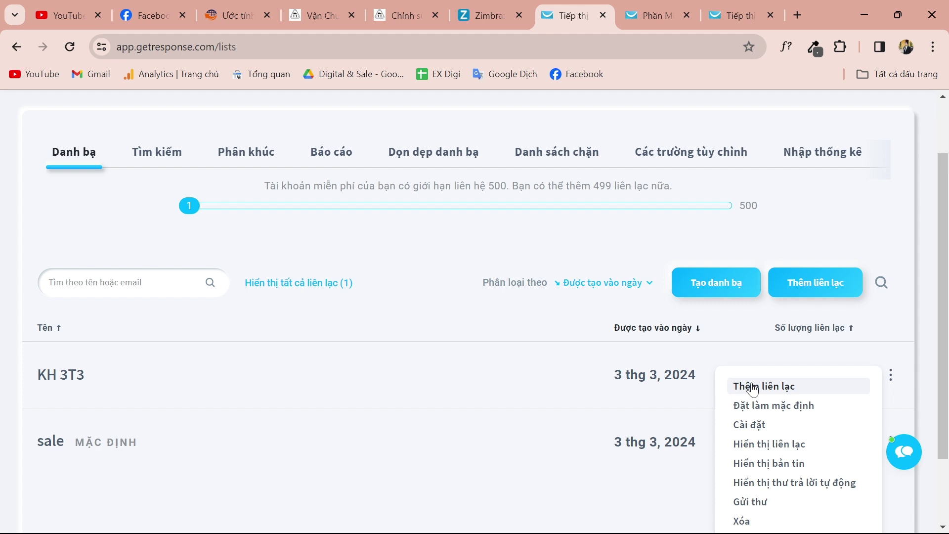
pyautogui.click(752, 387)
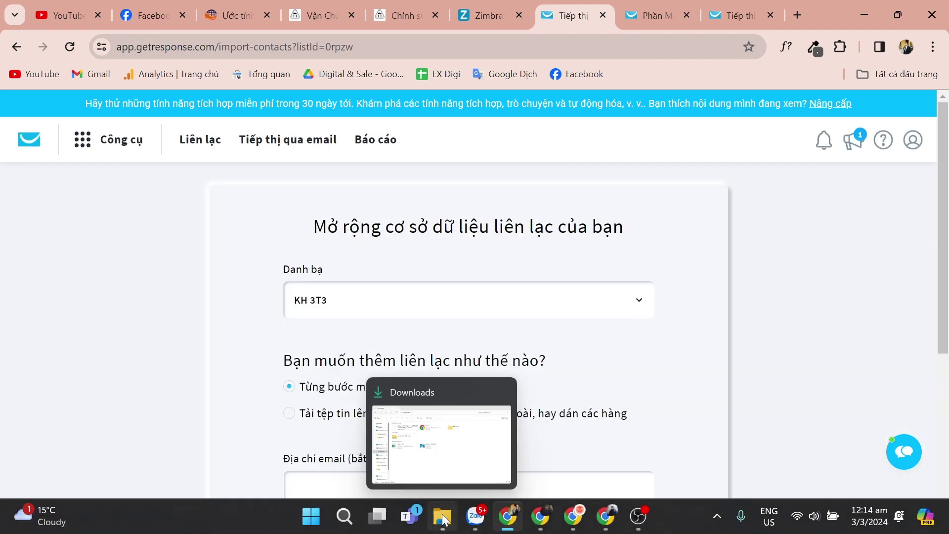
# Switch to File Explorer and open the Mail N.xlsx workbook from the Downloads folder.
pyautogui.click(444, 519)
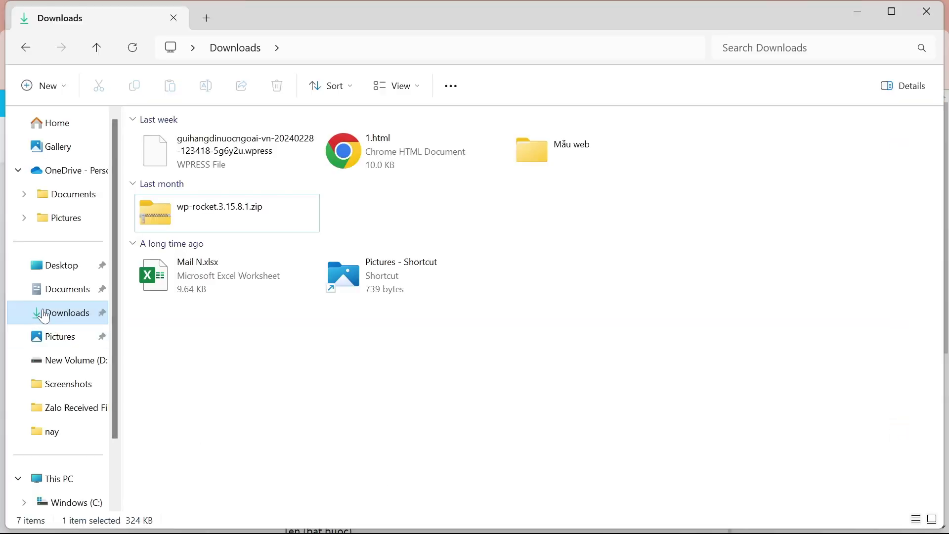
pyautogui.click(228, 277)
pyautogui.doubleClick(226, 272)
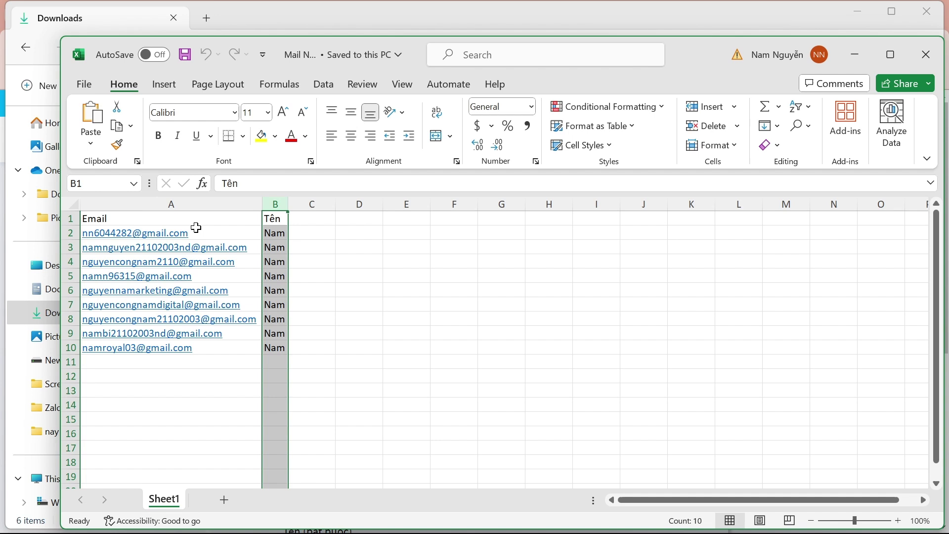
# Examine the Email and Tên entries in rows 2 to 10 of the workbook and minimize it.
pyautogui.moveTo(196, 227); pyautogui.dragTo(272, 349)
pyautogui.click(345, 335)
pyautogui.moveTo(241, 235); pyautogui.dragTo(279, 349)
pyautogui.click(360, 349)
pyautogui.moveTo(240, 232); pyautogui.dragTo(293, 352)
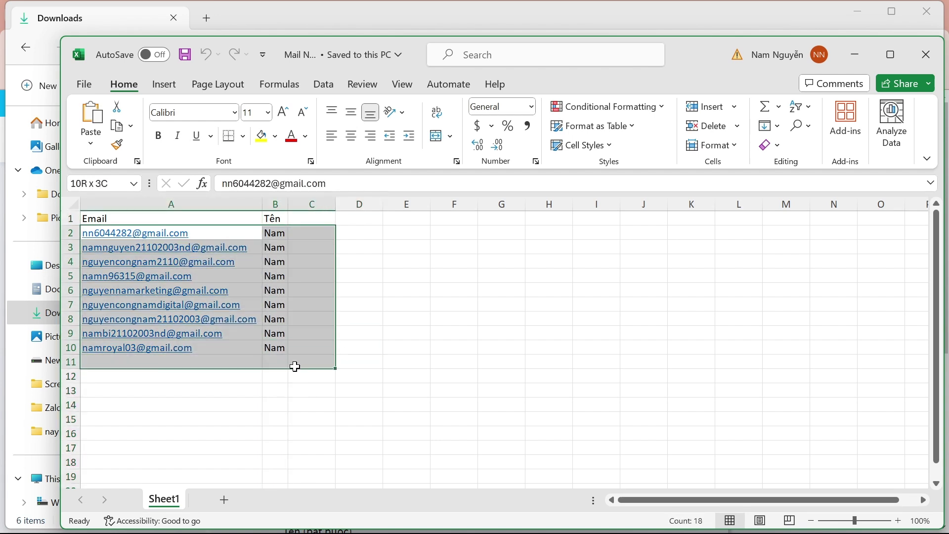
pyautogui.click(242, 236)
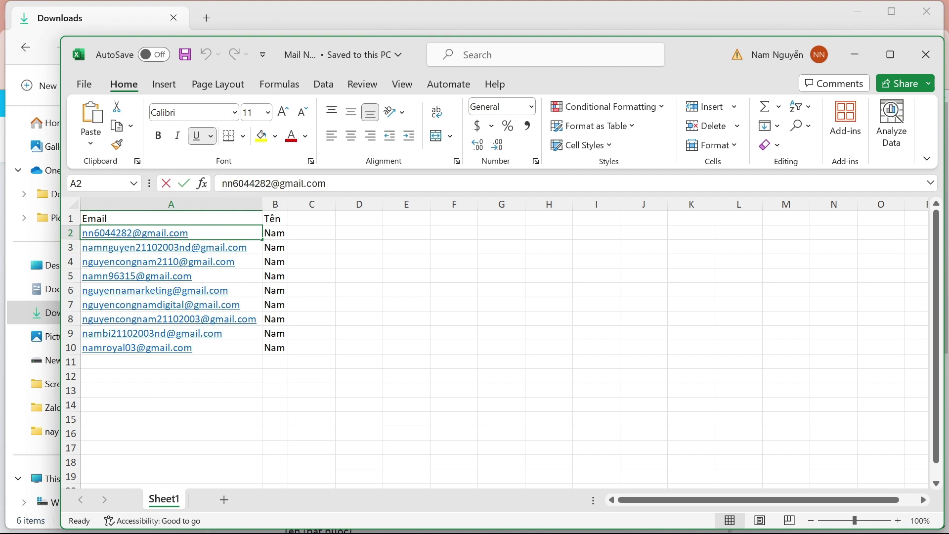
pyautogui.moveTo(276, 347); pyautogui.dragTo(241, 233)
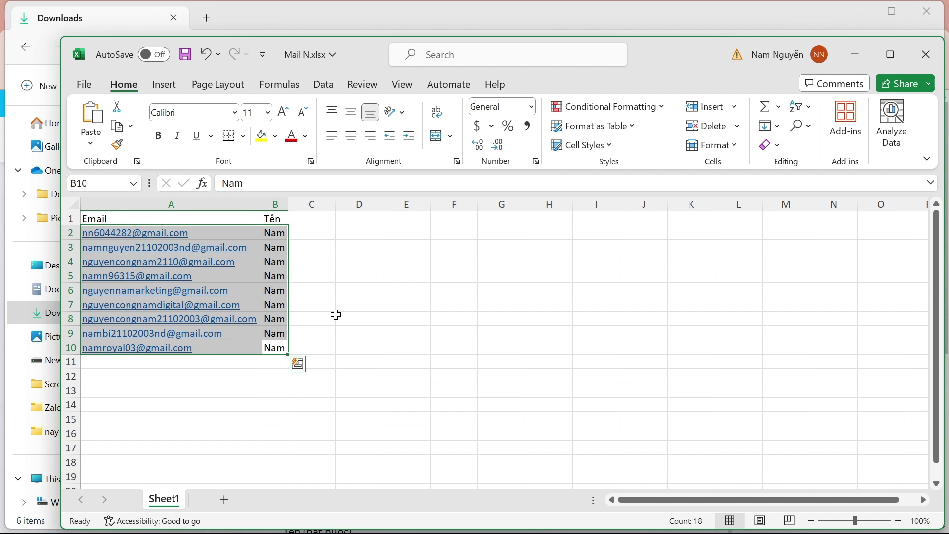
pyautogui.press('Escape')
pyautogui.click(855, 54)
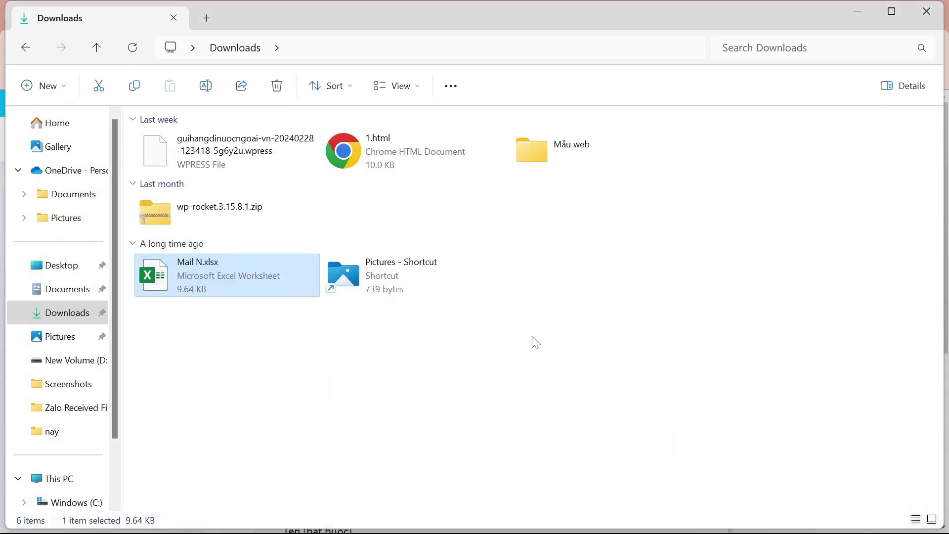
# Switch back to the contact import page in Chrome and examine the email and name fields for manual entry.
pyautogui.moveTo(548, 519)
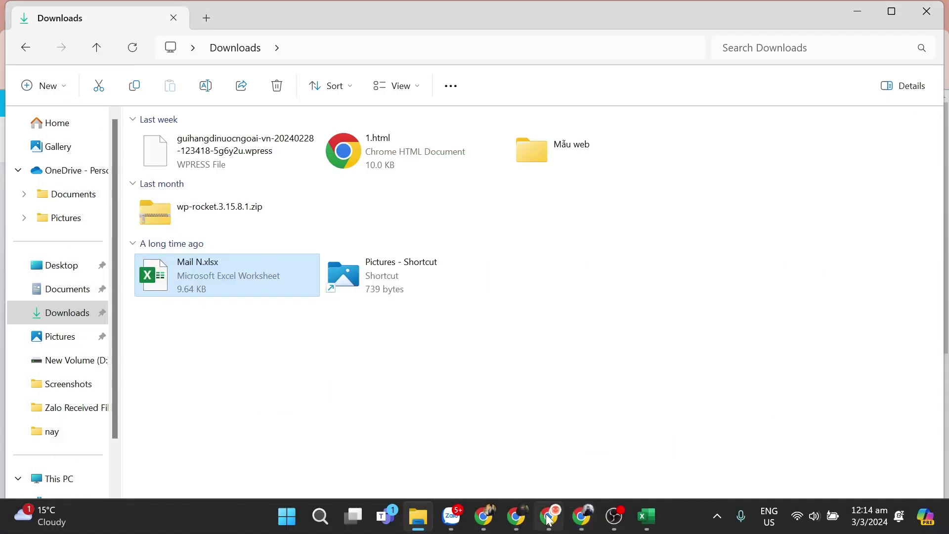
pyautogui.click(484, 516)
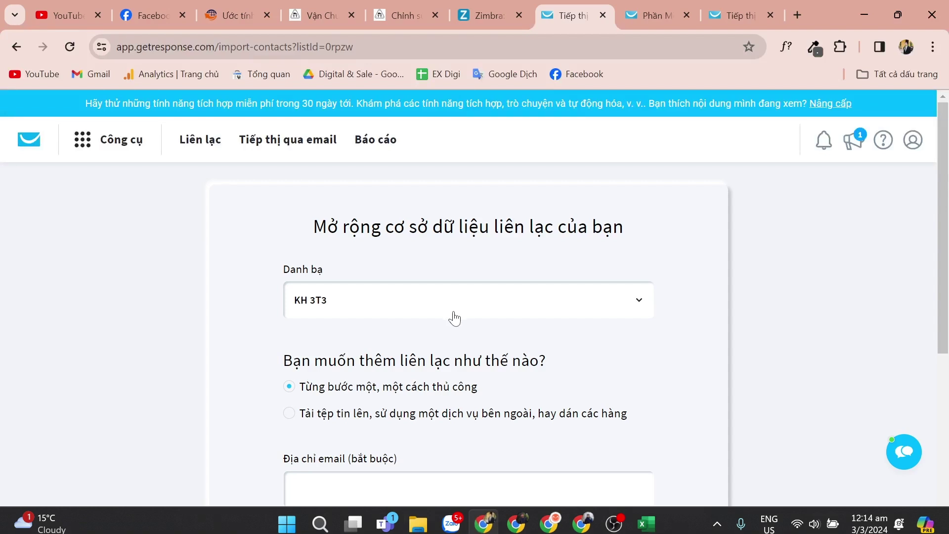
pyautogui.scroll(-3, 455, 319)
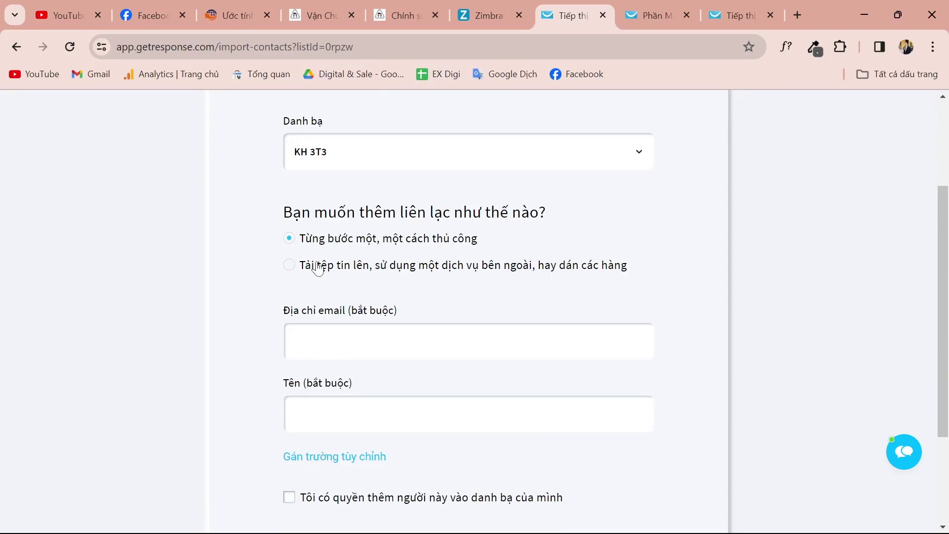
pyautogui.scroll(-1, 319, 269)
pyautogui.click(319, 270)
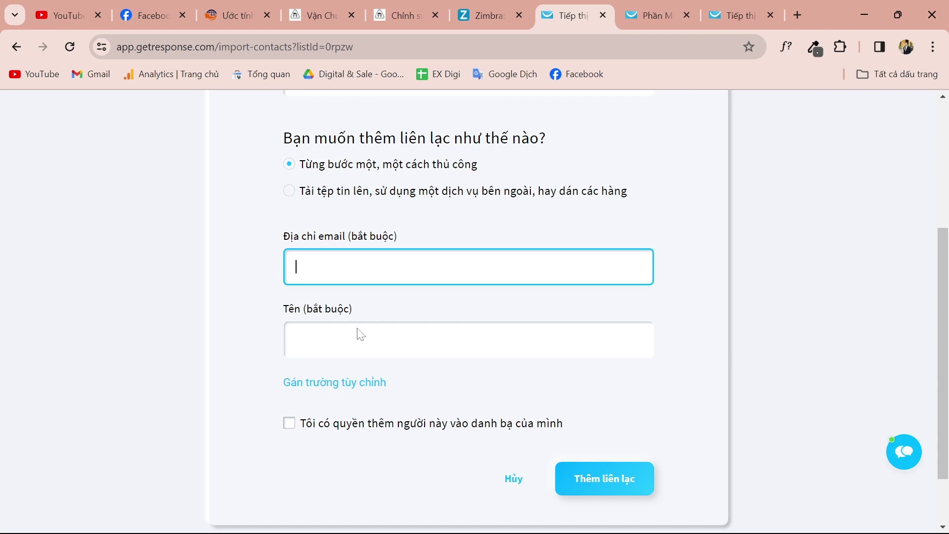
pyautogui.click(356, 333)
pyautogui.click(345, 282)
pyautogui.click(344, 309)
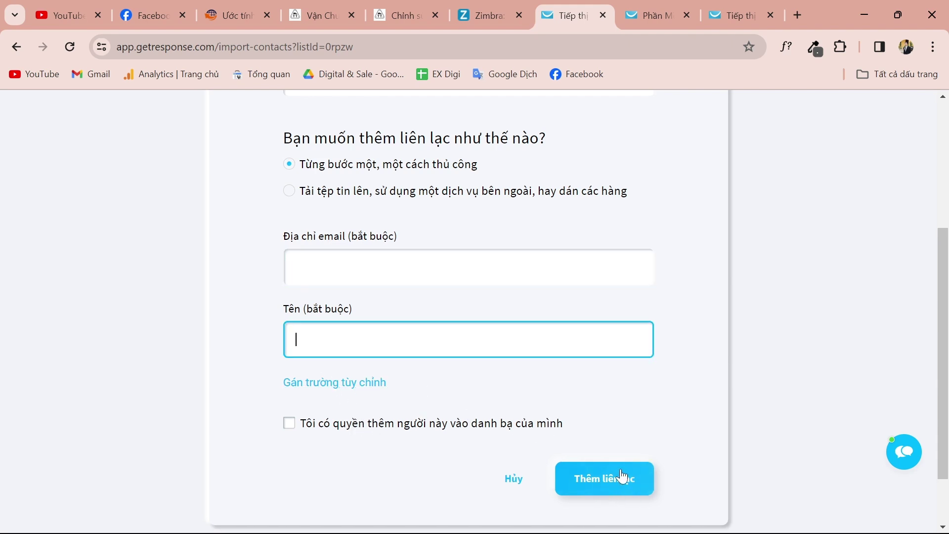
# Set the contact adding method to file upload (Tải tệp tin lên) and review the accepted file formats and import options.
pyautogui.scroll(3, 415, 372)
pyautogui.click(286, 340)
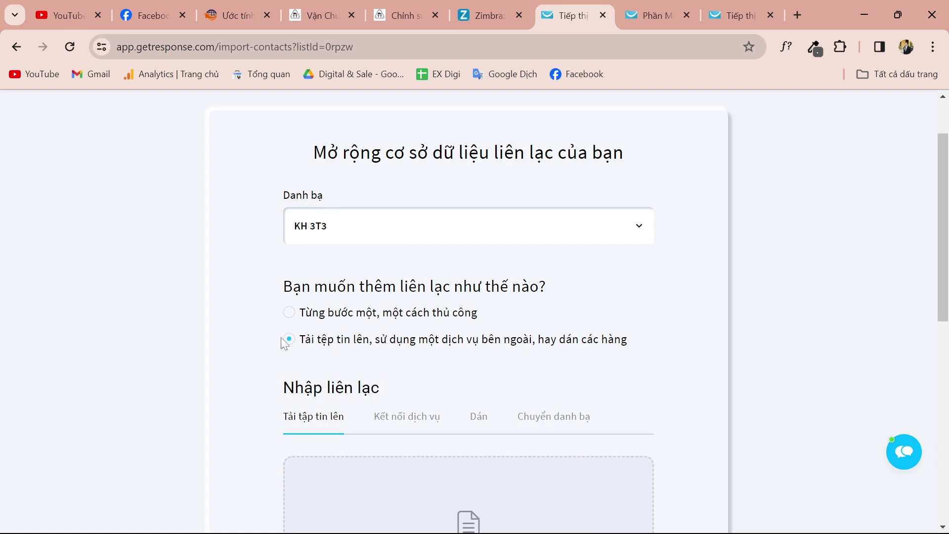
pyautogui.scroll(-3, 284, 344)
pyautogui.scroll(-3, 281, 337)
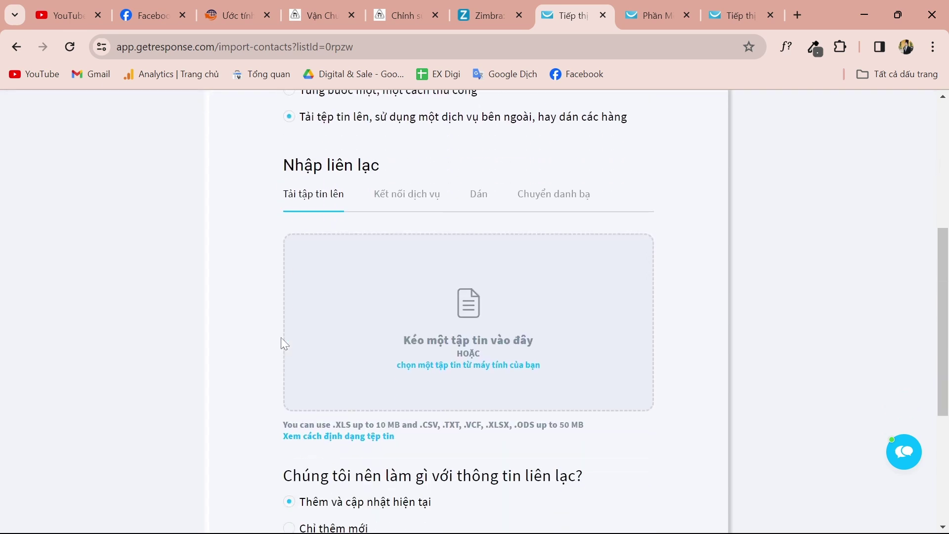
pyautogui.scroll(-2, 283, 343)
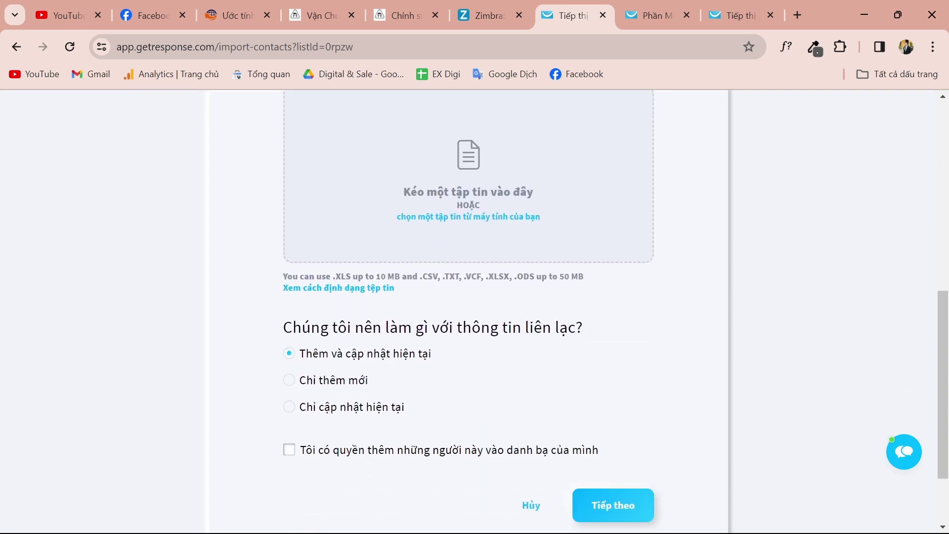
pyautogui.moveTo(387, 276); pyautogui.dragTo(394, 288)
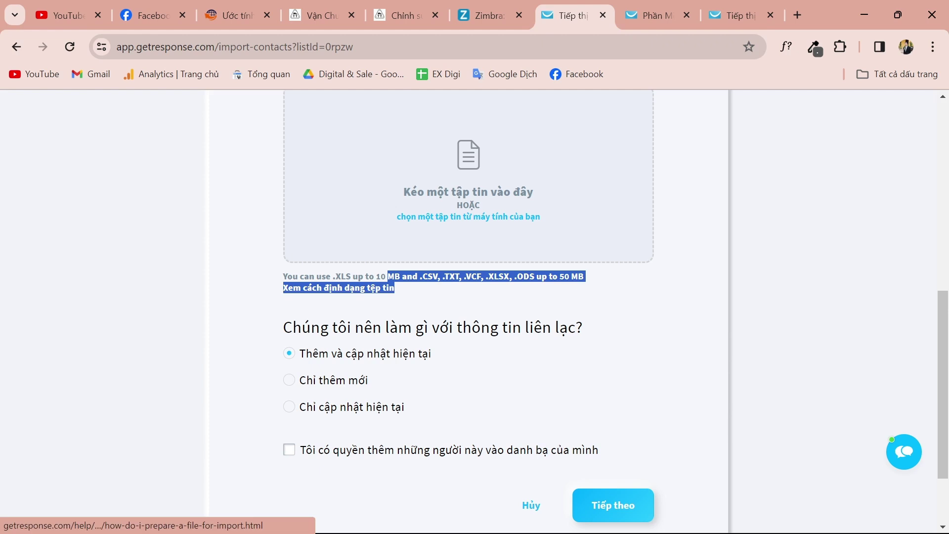
pyautogui.click(285, 328)
pyautogui.scroll(3, 455, 364)
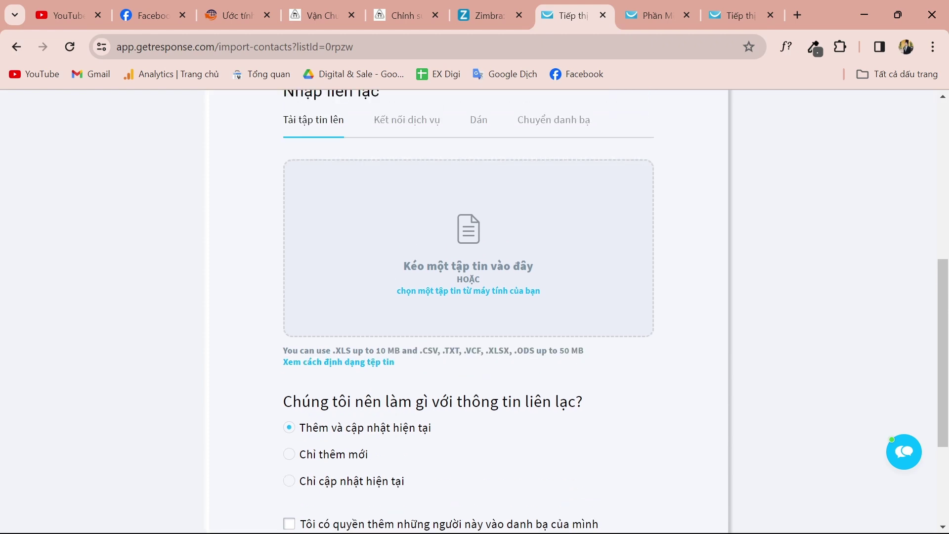
# Select Mail N.xlsx from the Downloads folder as the contact file to import.
pyautogui.click(455, 364)
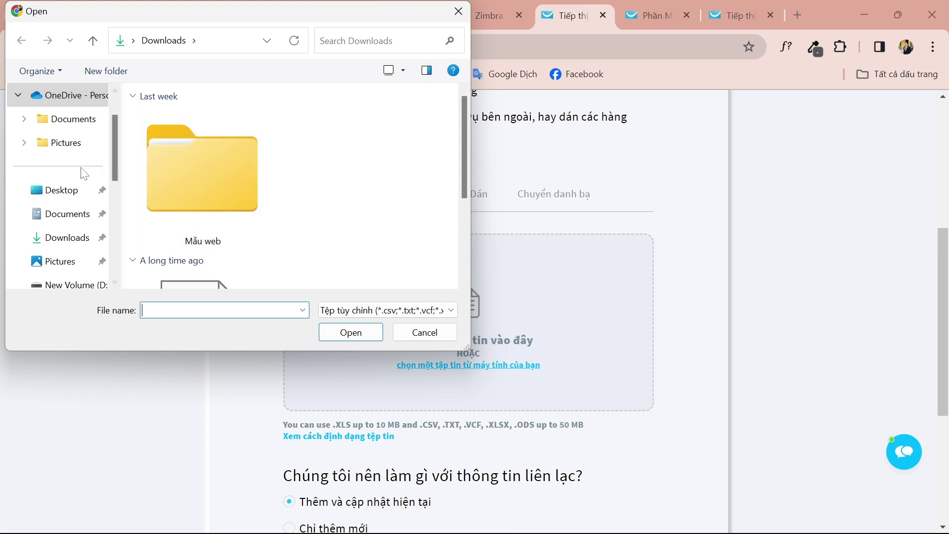
pyautogui.click(62, 238)
pyautogui.scroll(-3, 229, 155)
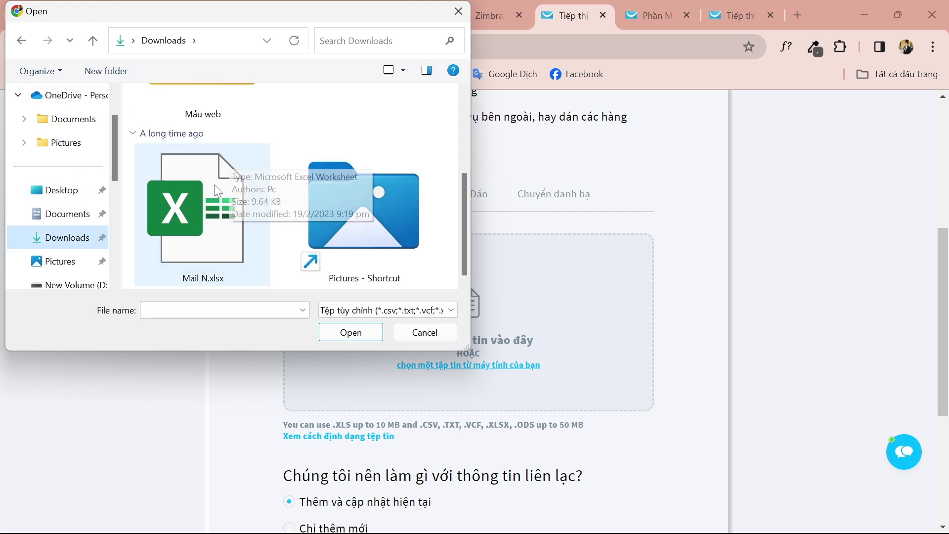
pyautogui.click(214, 185)
pyautogui.click(351, 332)
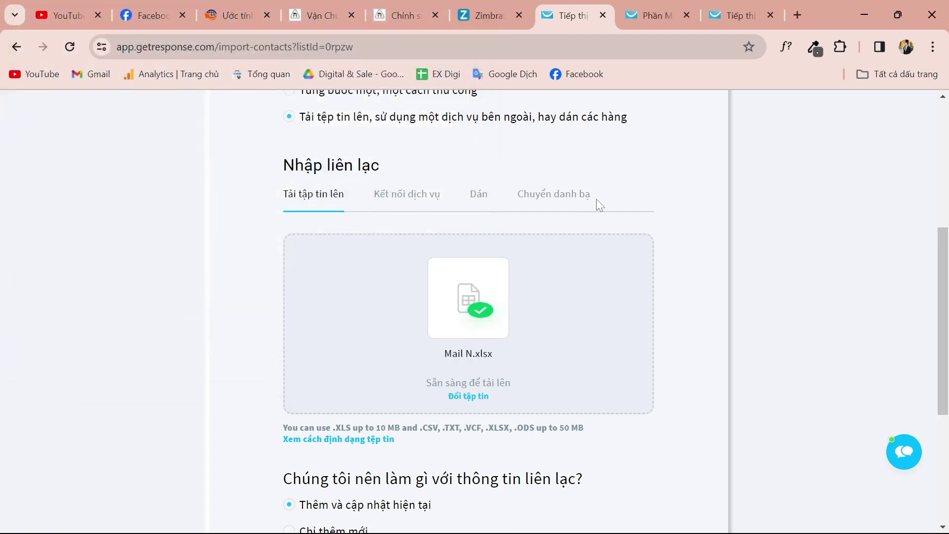
# Keep the import action as add and update existing (Thêm và cập nhật hiện tại), confirm permission to add these contacts, and continue to field mapping.
pyautogui.scroll(-3, 352, 321)
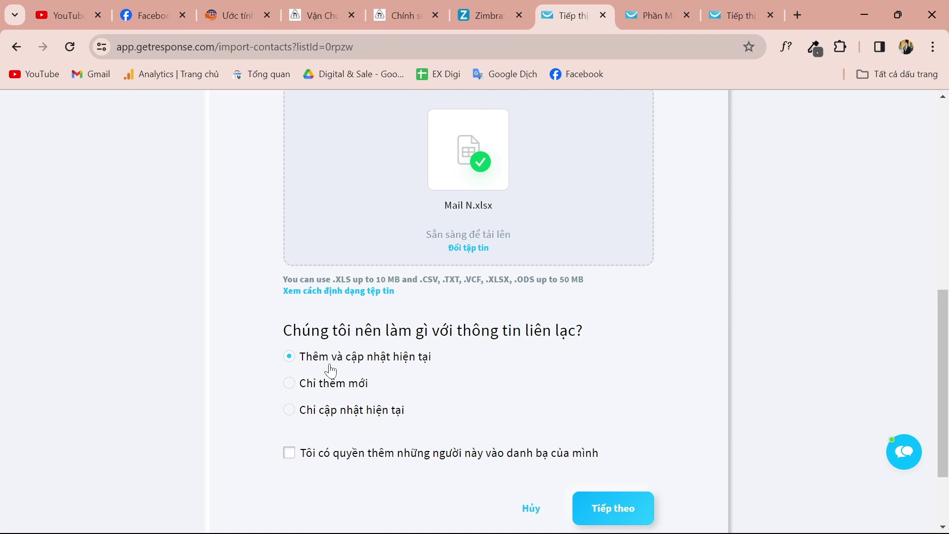
pyautogui.click(339, 381)
pyautogui.click(348, 412)
pyautogui.click(328, 359)
pyautogui.click(318, 455)
pyautogui.scroll(1, 375, 262)
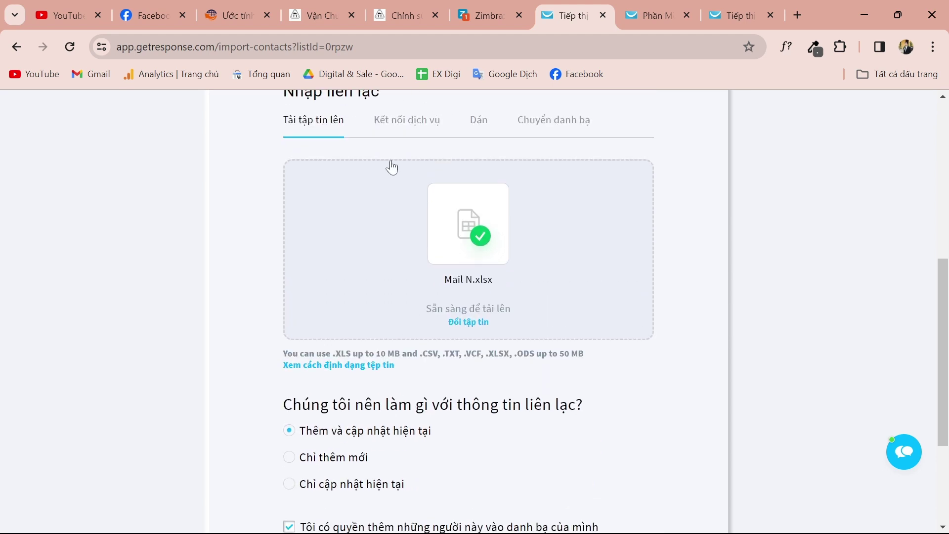
pyautogui.scroll(-3, 474, 263)
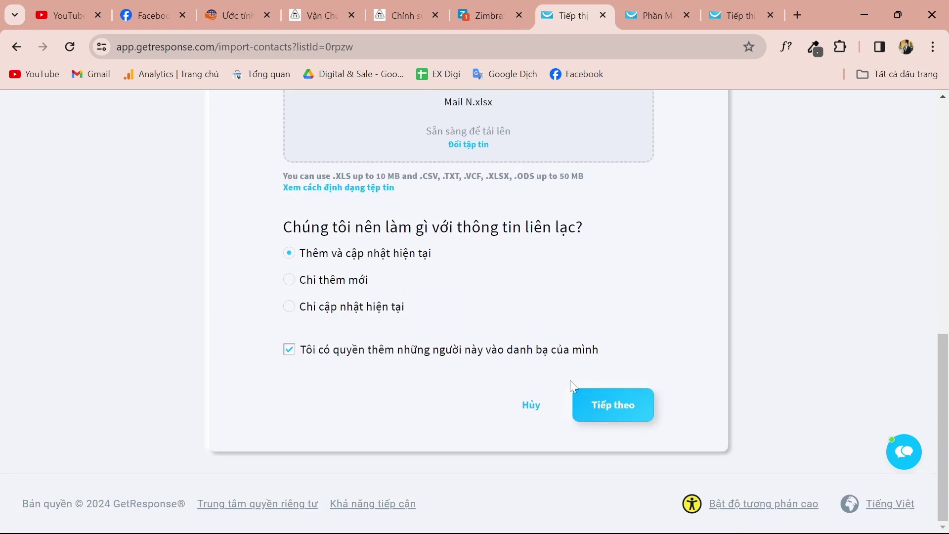
pyautogui.click(593, 403)
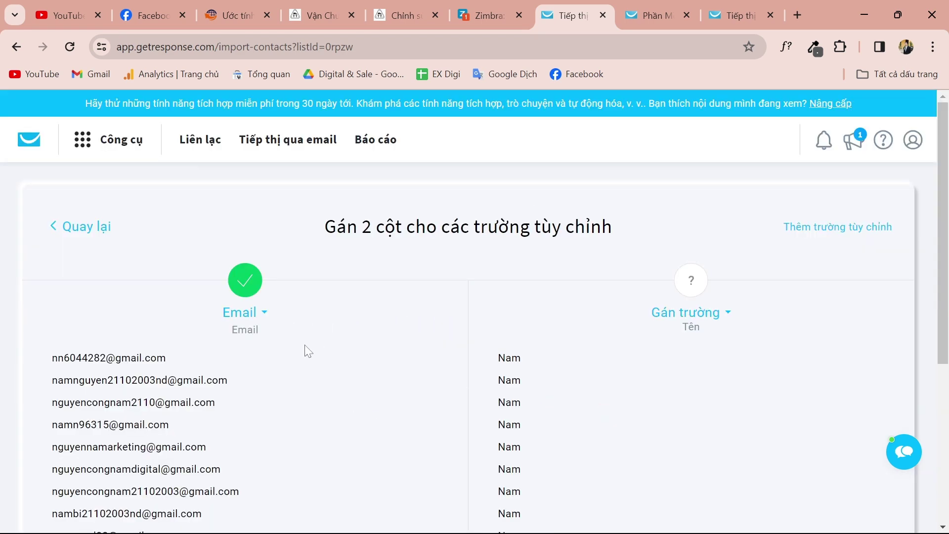
# Assign the Tên column to the name field, leaving the Email column mapped to Email.
pyautogui.scroll(-2, 168, 334)
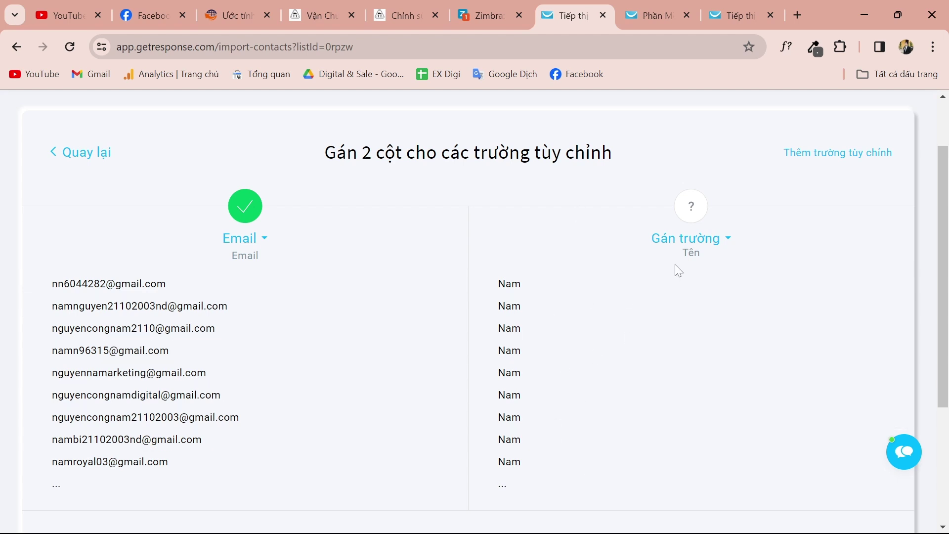
pyautogui.click(688, 239)
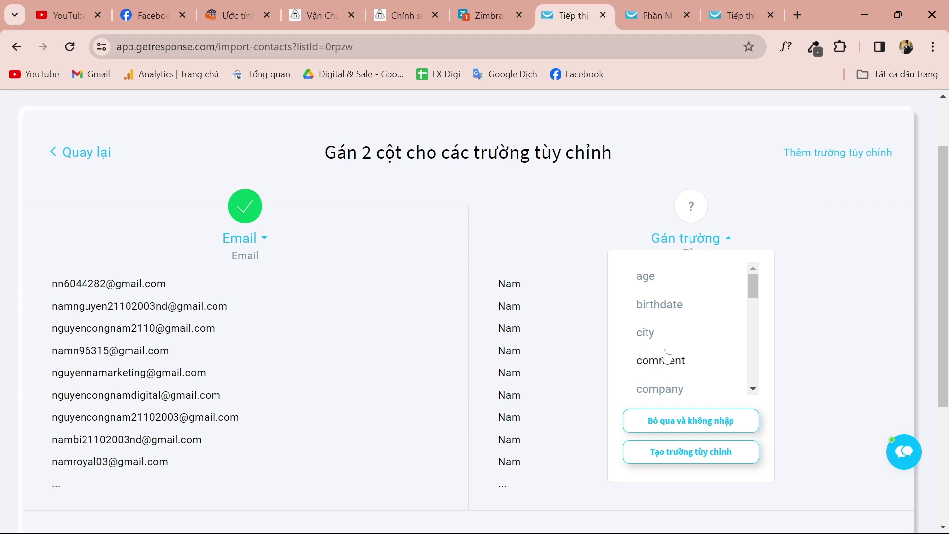
pyautogui.scroll(-3, 665, 361)
pyautogui.scroll(3, 664, 365)
pyautogui.scroll(2, 671, 330)
pyautogui.scroll(-2, 568, 298)
pyautogui.scroll(-6, 699, 310)
pyautogui.scroll(6, 695, 328)
pyautogui.scroll(-3, 650, 316)
pyautogui.scroll(3, 651, 326)
pyautogui.scroll(-3, 726, 354)
pyautogui.scroll(1, 697, 358)
pyautogui.scroll(-4, 697, 358)
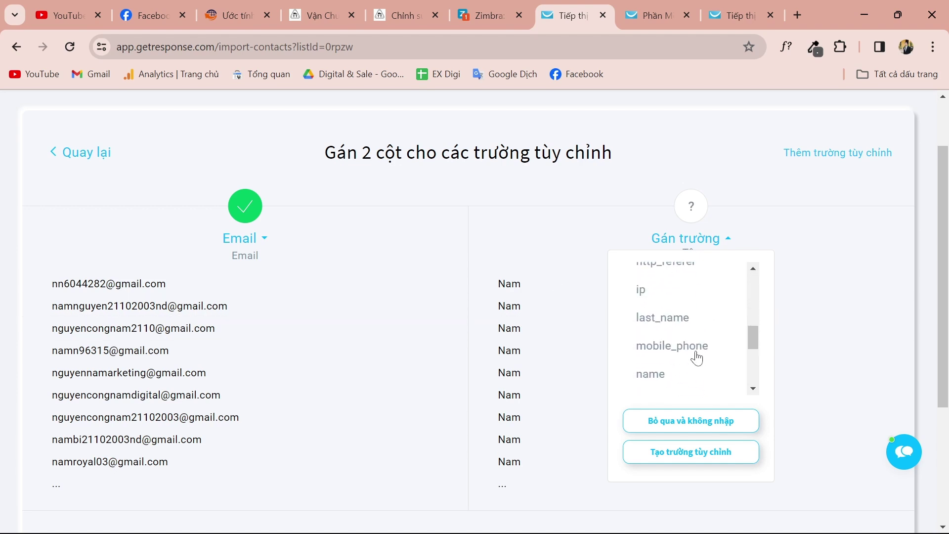
pyautogui.click(653, 376)
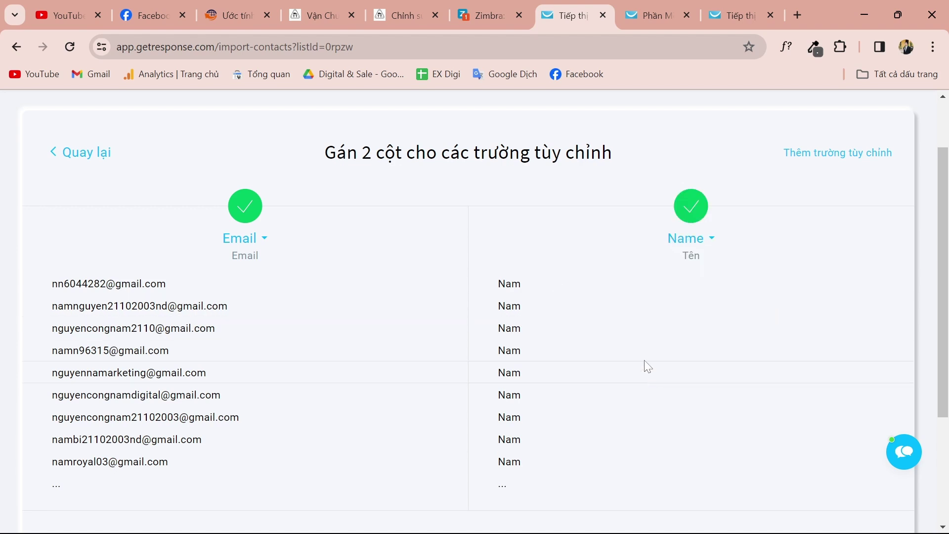
# Examine the other fields available for the Tên column and review the column mapping without changing it.
pyautogui.click(706, 239)
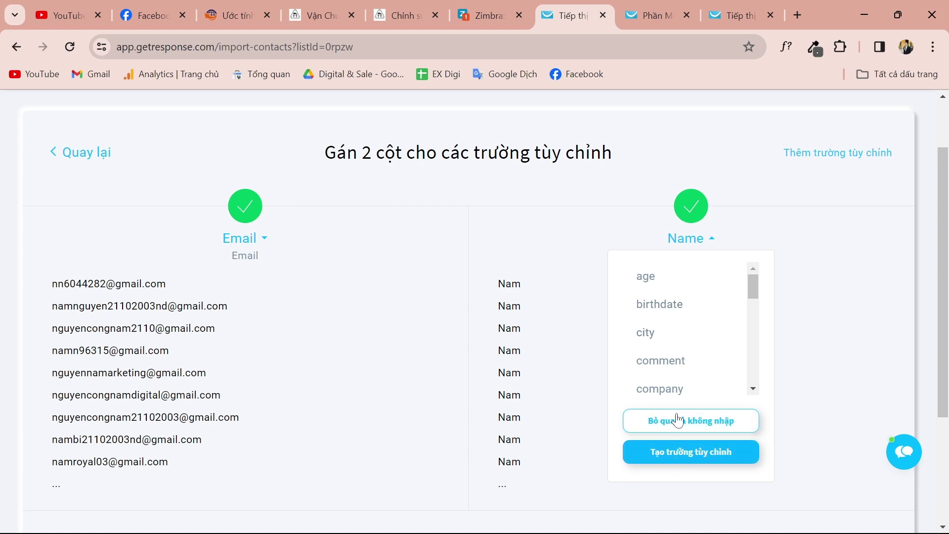
pyautogui.scroll(-5, 672, 329)
pyautogui.scroll(-2, 677, 355)
pyautogui.scroll(8, 679, 378)
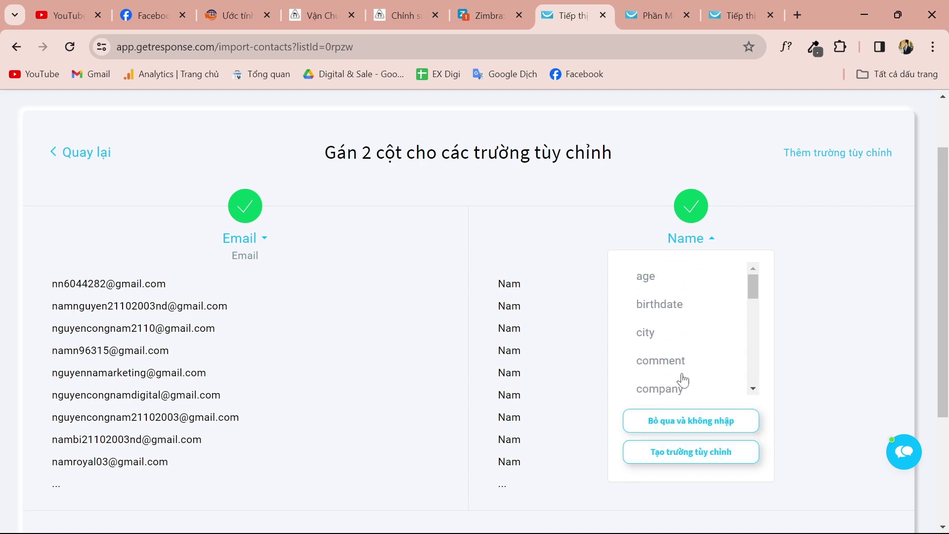
pyautogui.click(517, 179)
pyautogui.scroll(-3, 458, 260)
pyautogui.scroll(3, 494, 390)
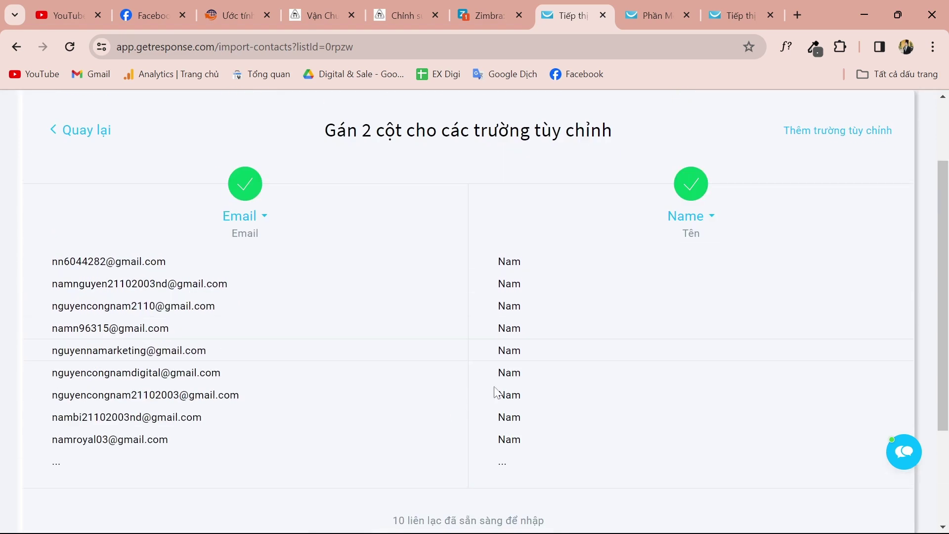
# Start importing the mapped contacts into the KH 3T3 list and dismiss the import notice.
pyautogui.scroll(-3, 499, 403)
pyautogui.click(498, 403)
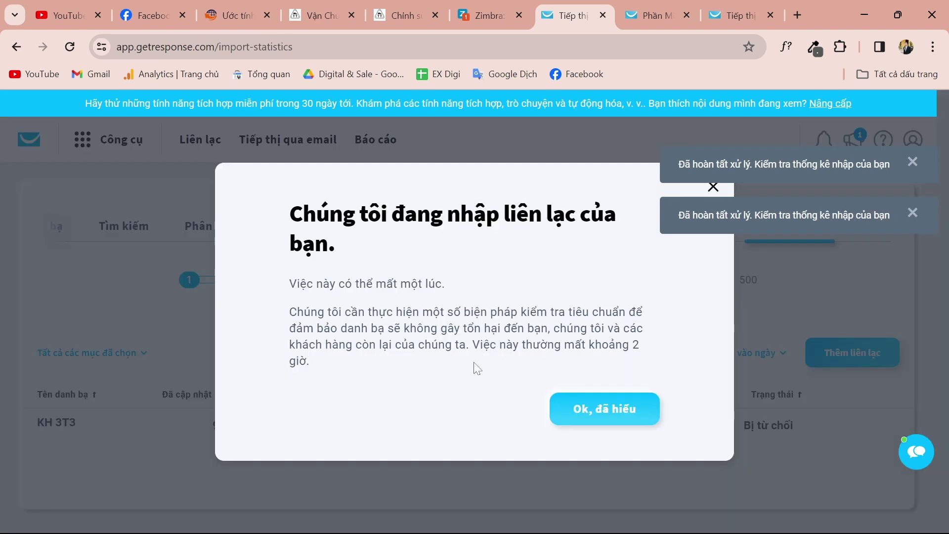
pyautogui.click(580, 408)
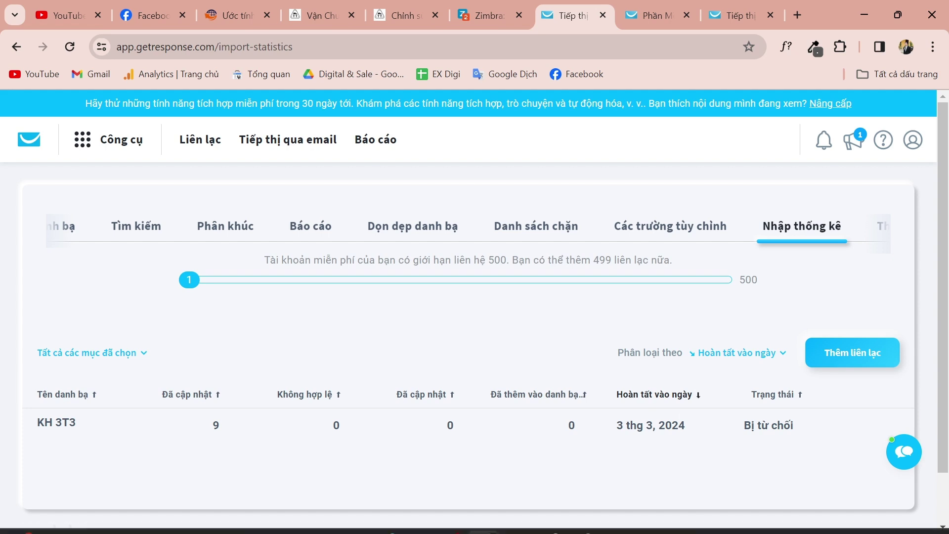
# Compare the Mail N.xlsx workbook in Excel with the KH 3T3 import statistics in Chrome and examine the import status.
pyautogui.moveTo(509, 531)
pyautogui.click(646, 516)
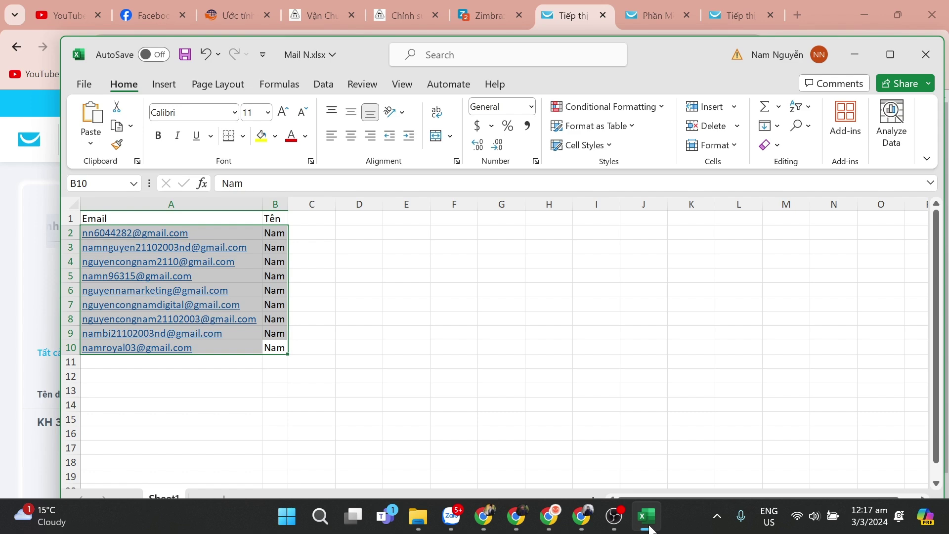
pyautogui.click(646, 516)
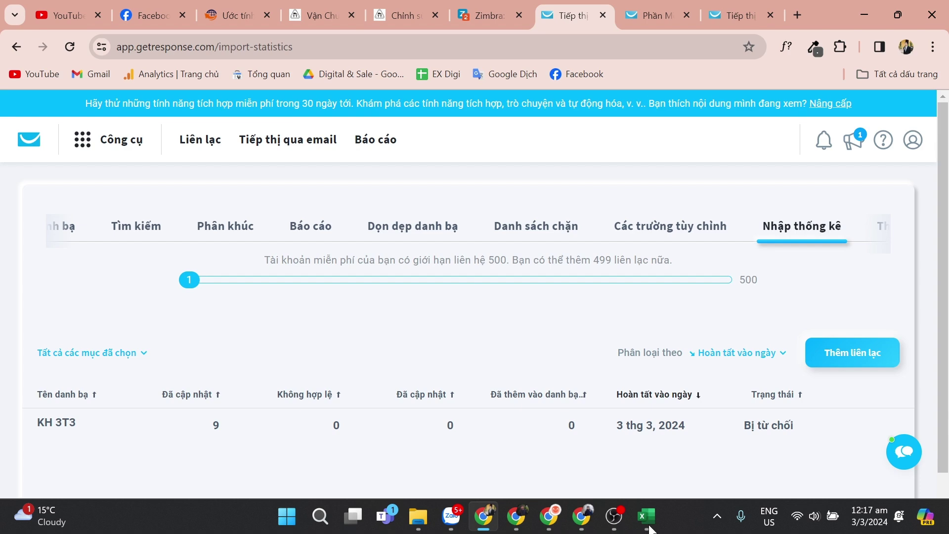
pyautogui.click(648, 517)
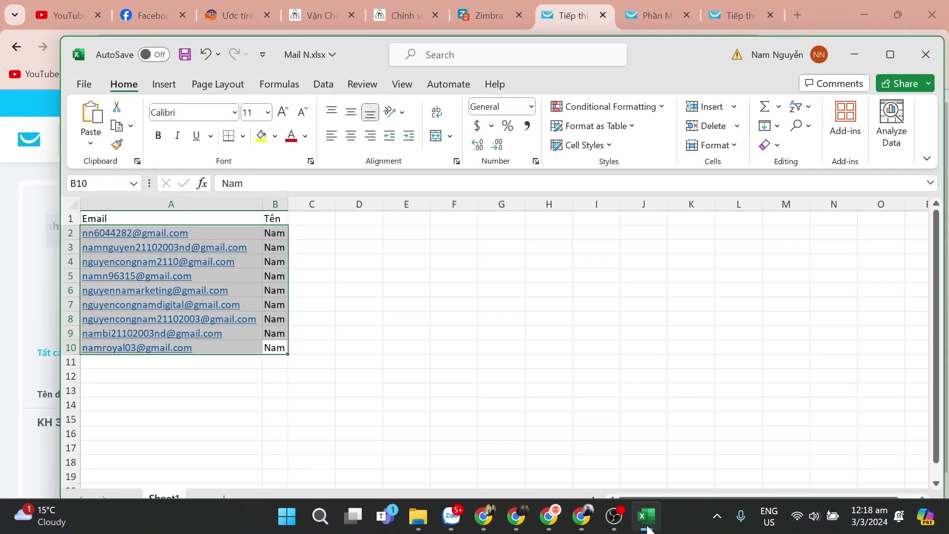
pyautogui.click(648, 530)
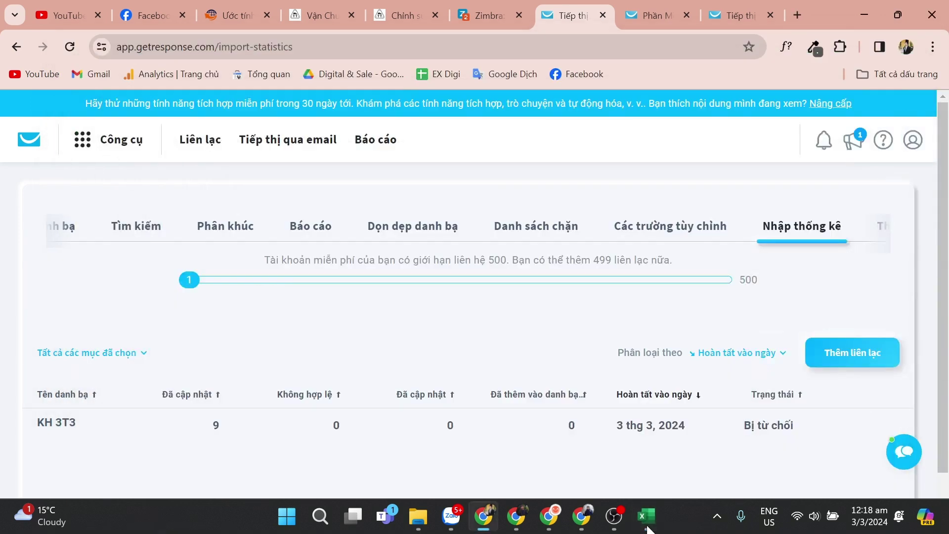
pyautogui.moveTo(655, 525)
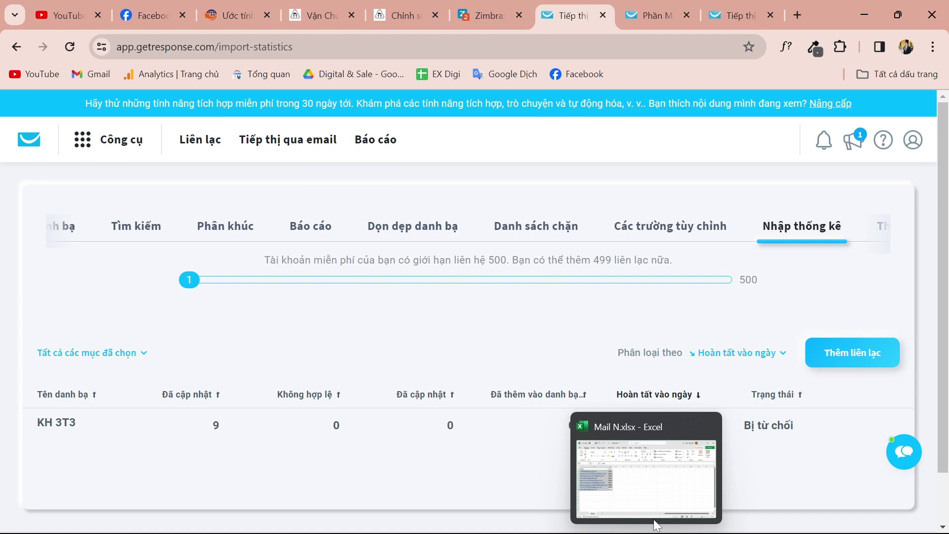
pyautogui.tripleClick(769, 425)
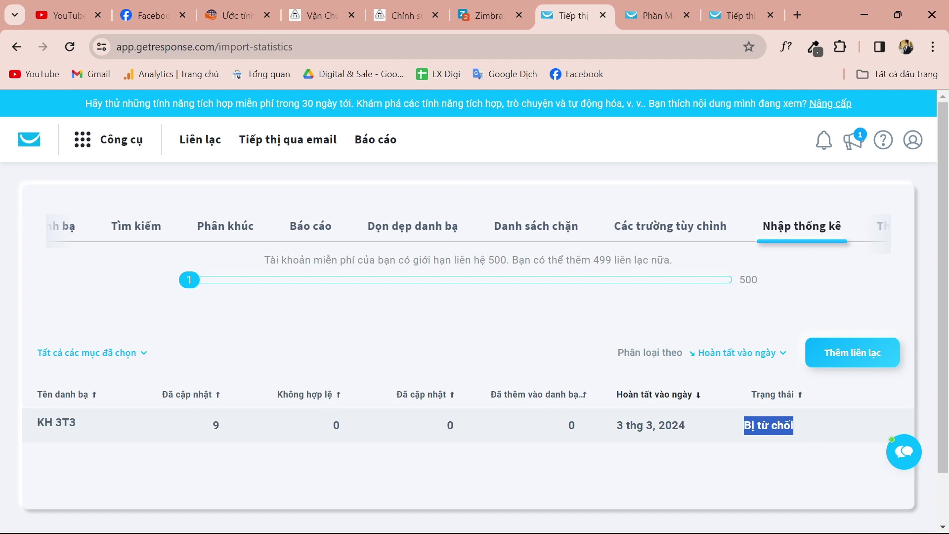
pyautogui.scroll(-2, 399, 284)
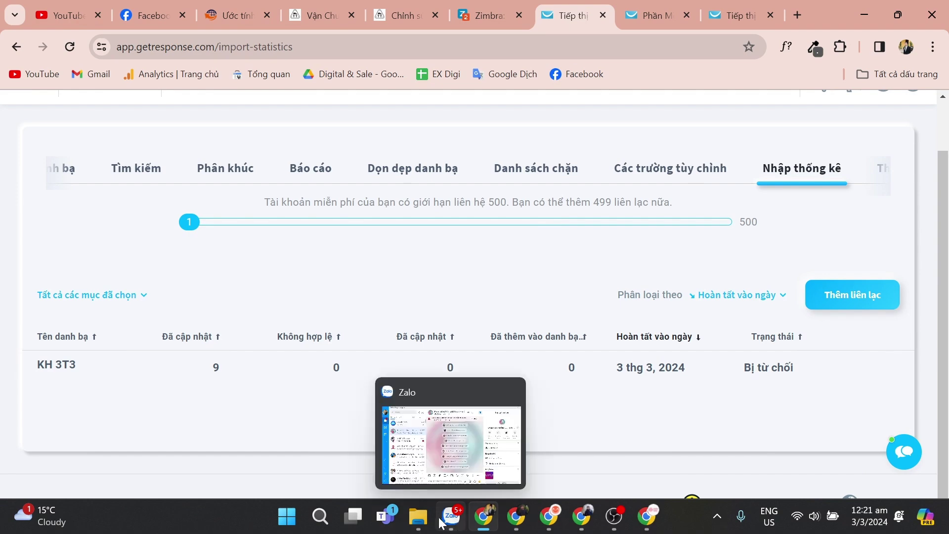
# Open mailtest.xlsx from the Downloads folder in Excel, examine its entries in rows 2 to 4, and minimize the workbook.
pyautogui.click(418, 519)
pyautogui.click(208, 154)
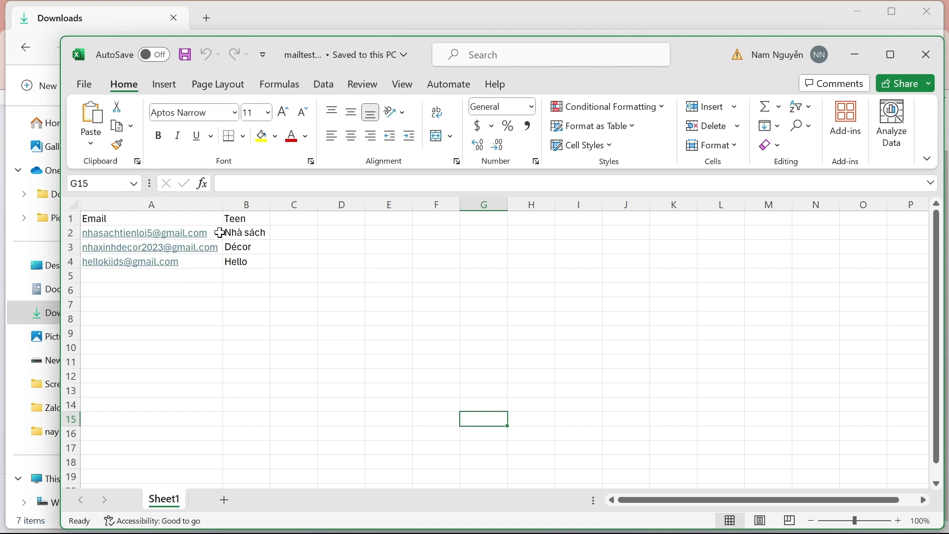
pyautogui.moveTo(220, 233); pyautogui.dragTo(250, 259)
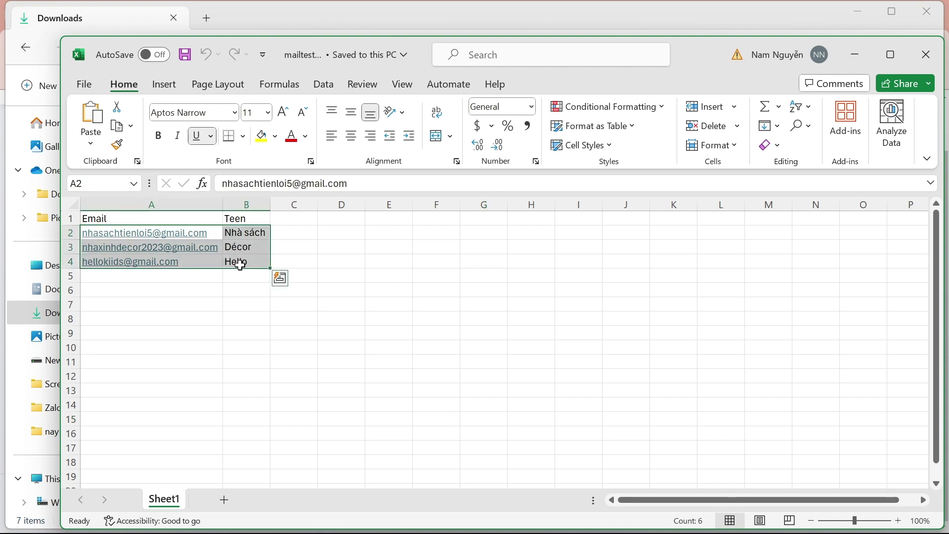
pyautogui.click(324, 265)
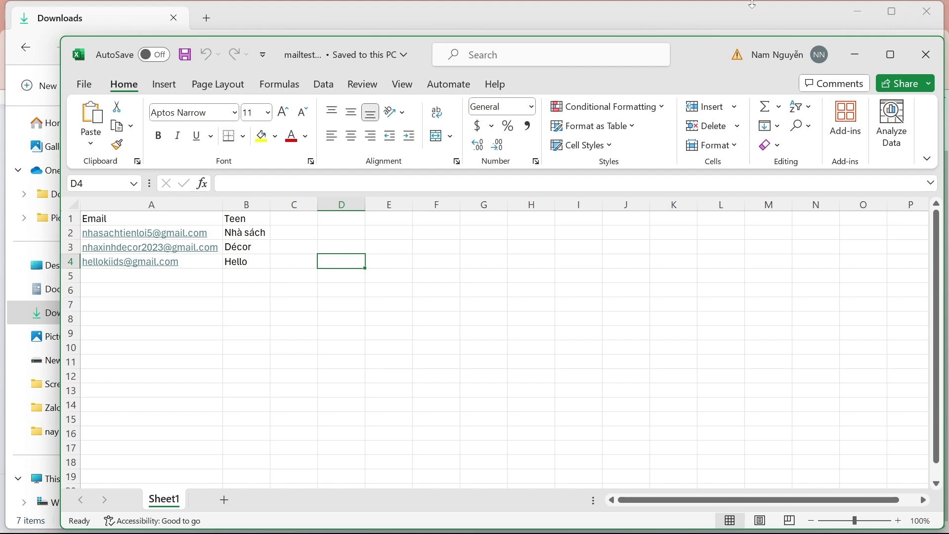
pyautogui.click(856, 54)
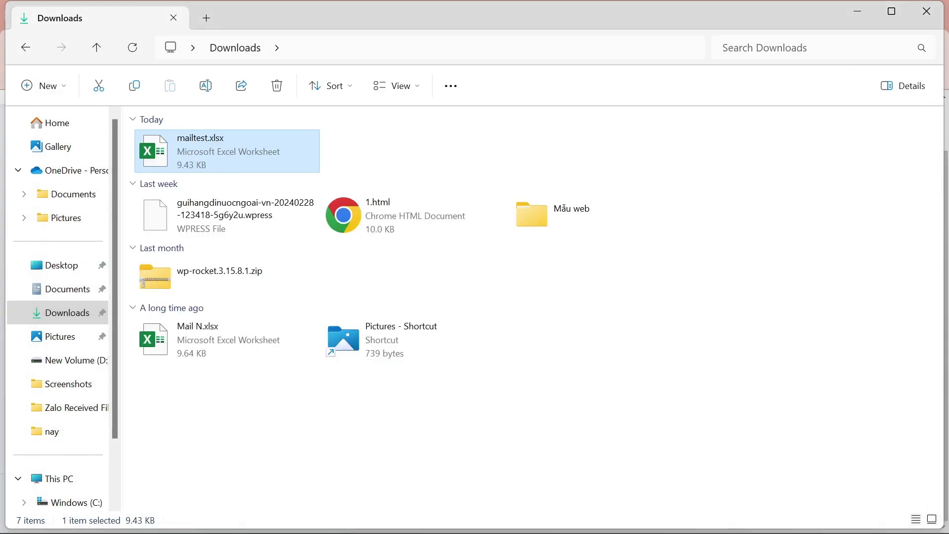
# Switch back to GetResponse in Chrome and start adding contacts with KH 3T3 as the target list.
pyautogui.moveTo(553, 521)
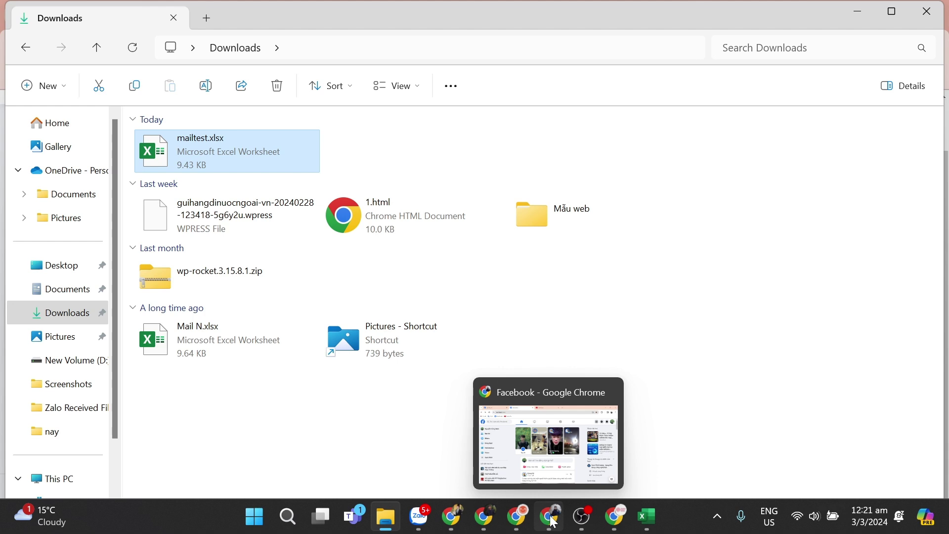
pyautogui.click(451, 517)
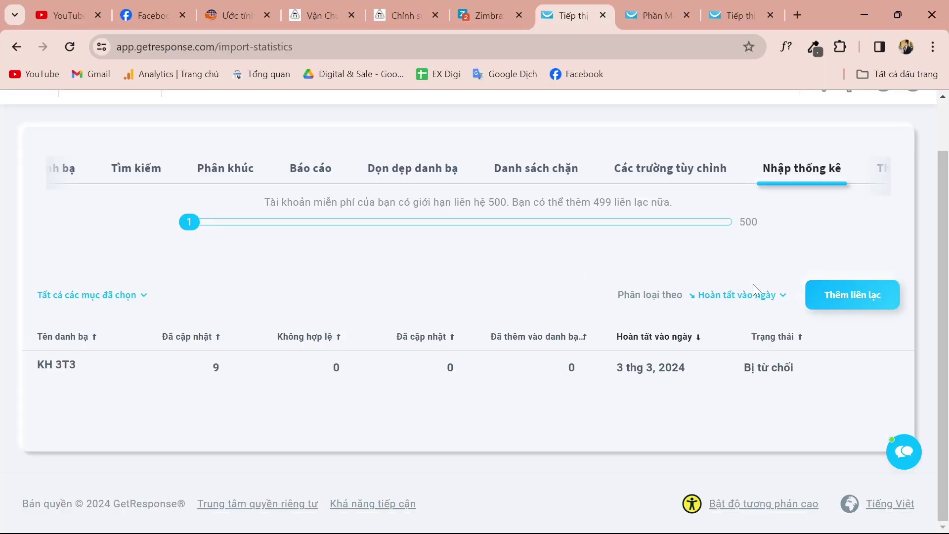
pyautogui.click(820, 297)
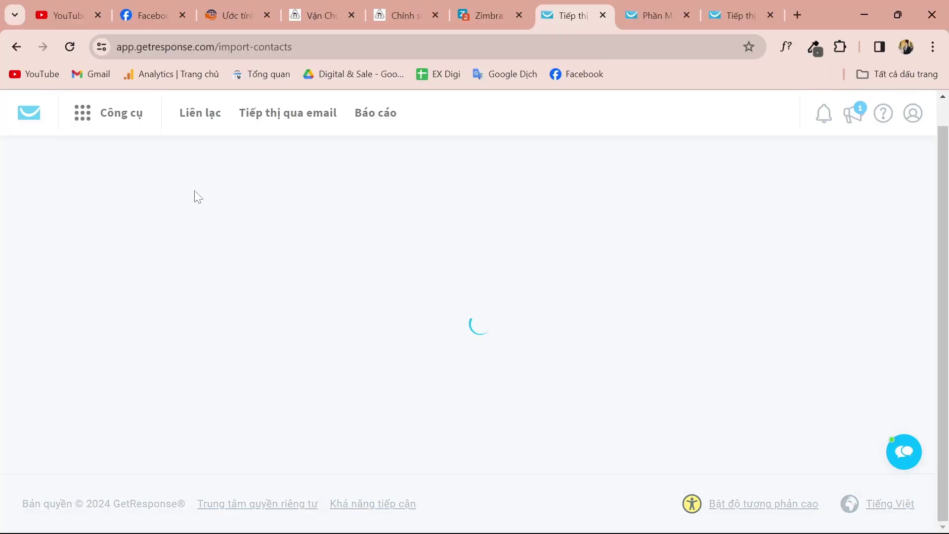
pyautogui.click(339, 241)
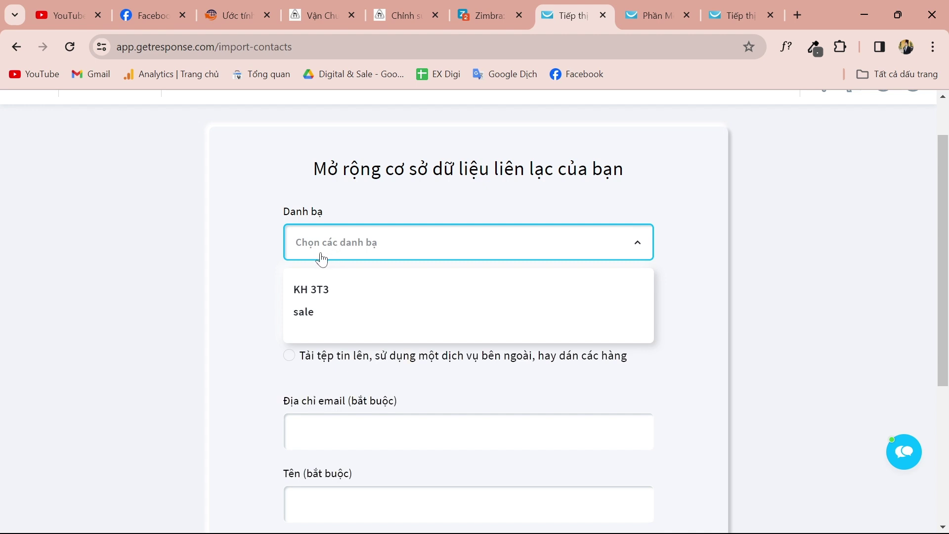
pyautogui.click(320, 290)
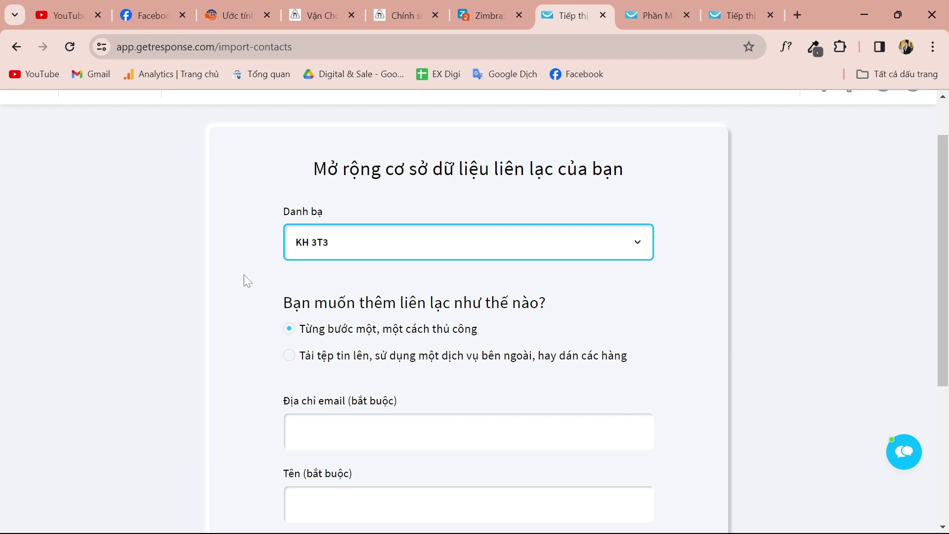
# Set the contact adding method to file upload (Tải tệp tin lên) and select mailtest.xlsx from the Downloads folder.
pyautogui.scroll(2, 244, 276)
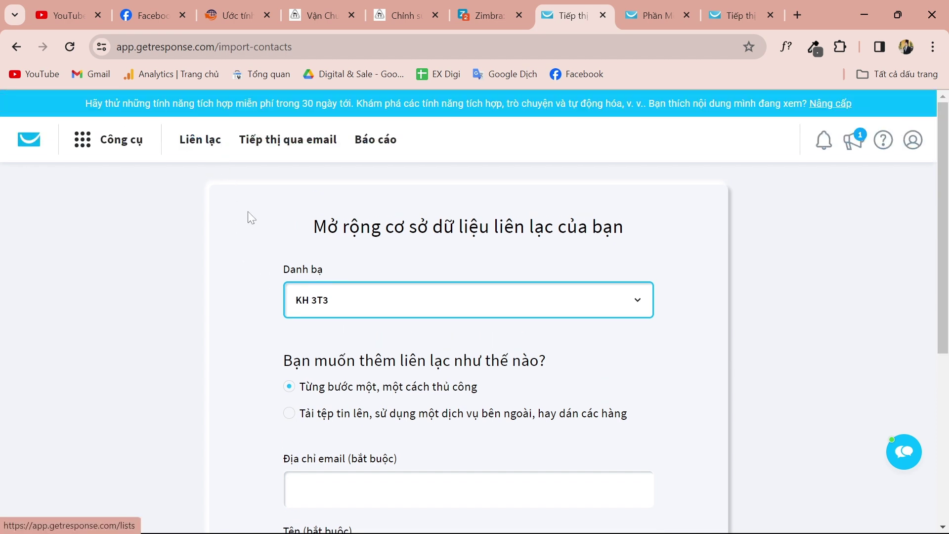
pyautogui.scroll(-3, 491, 311)
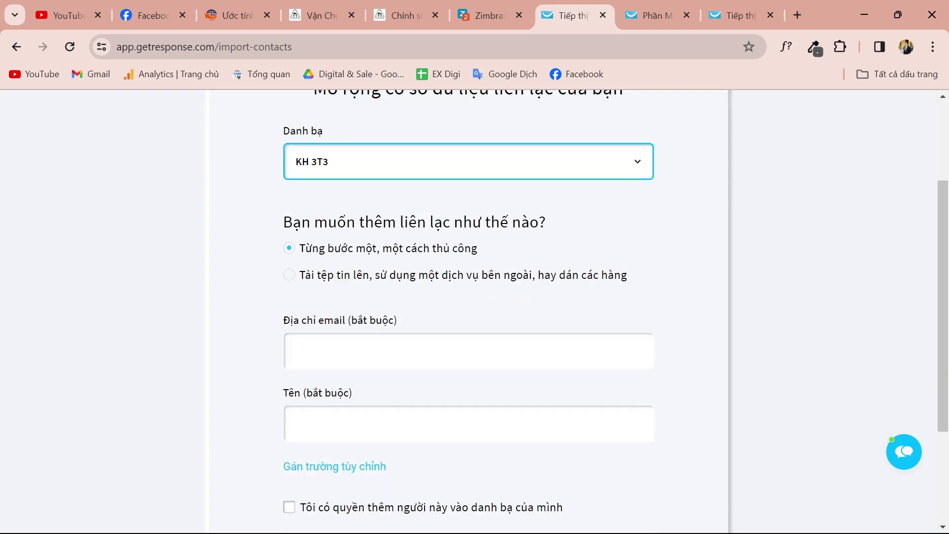
pyautogui.click(287, 267)
pyautogui.scroll(-4, 434, 292)
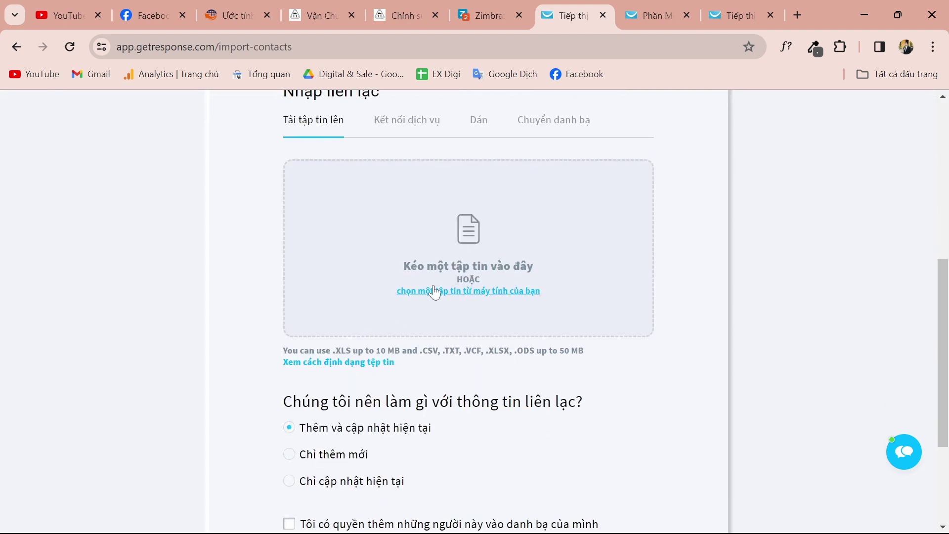
pyautogui.click(434, 292)
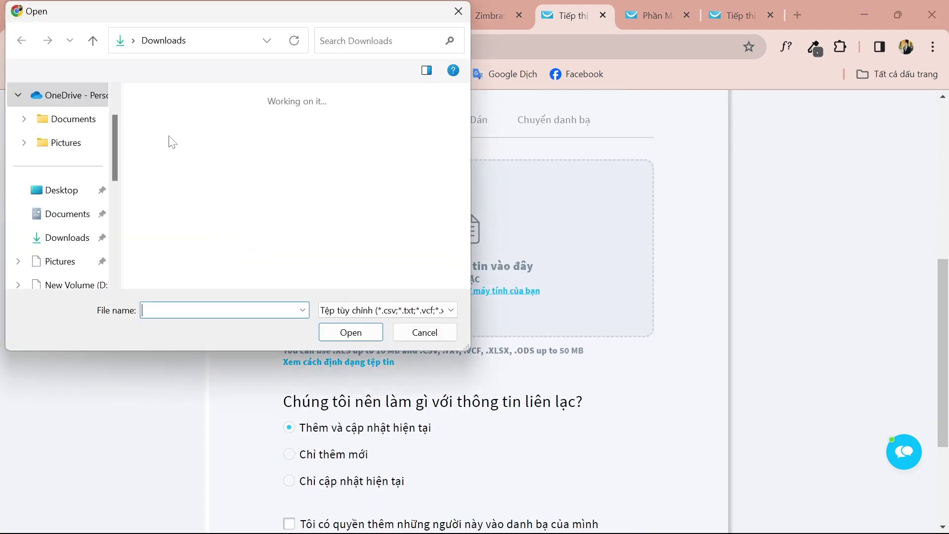
pyautogui.click(197, 222)
pyautogui.click(350, 331)
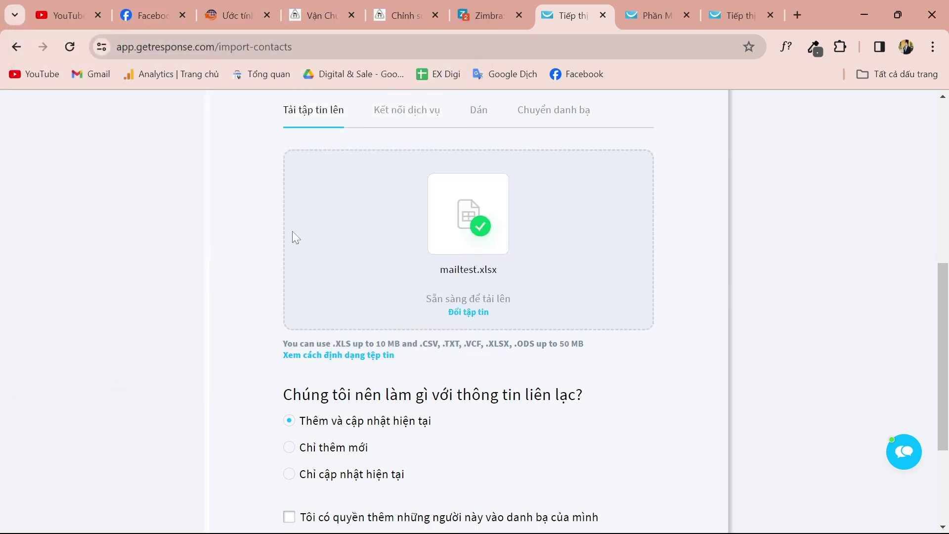
# Examine the external services offered for importing contacts under Kết nối dịch vụ.
pyautogui.scroll(3, 297, 235)
pyautogui.click(391, 272)
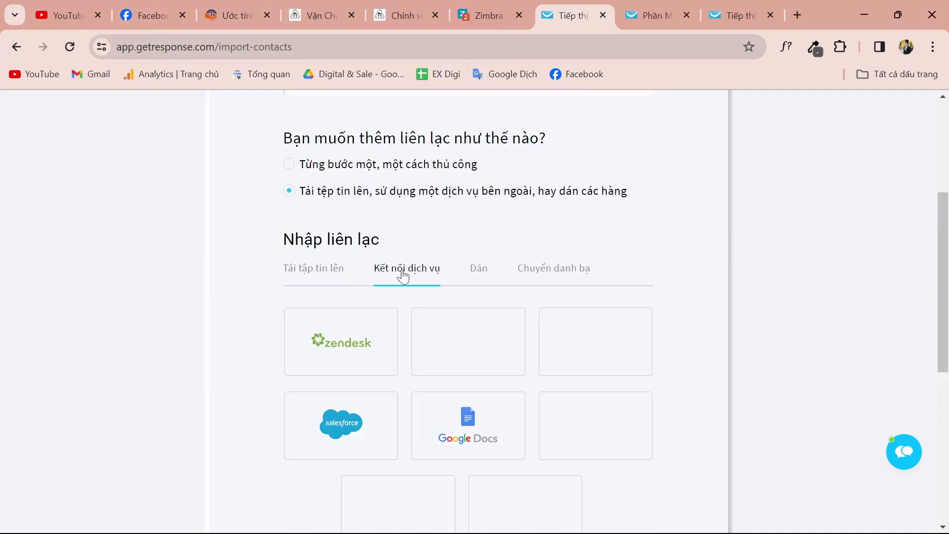
pyautogui.scroll(-3, 465, 279)
pyautogui.scroll(-1, 451, 328)
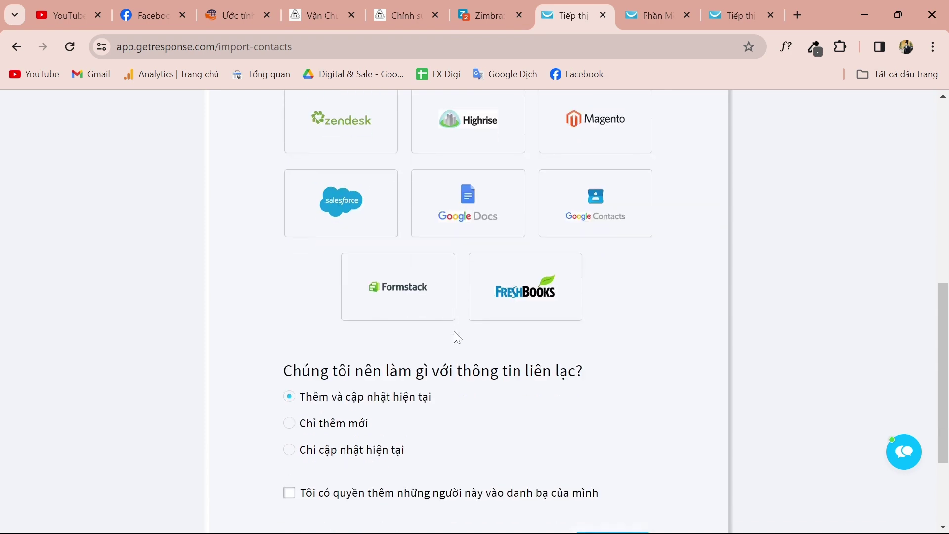
pyautogui.scroll(-2, 468, 334)
pyautogui.scroll(4, 491, 259)
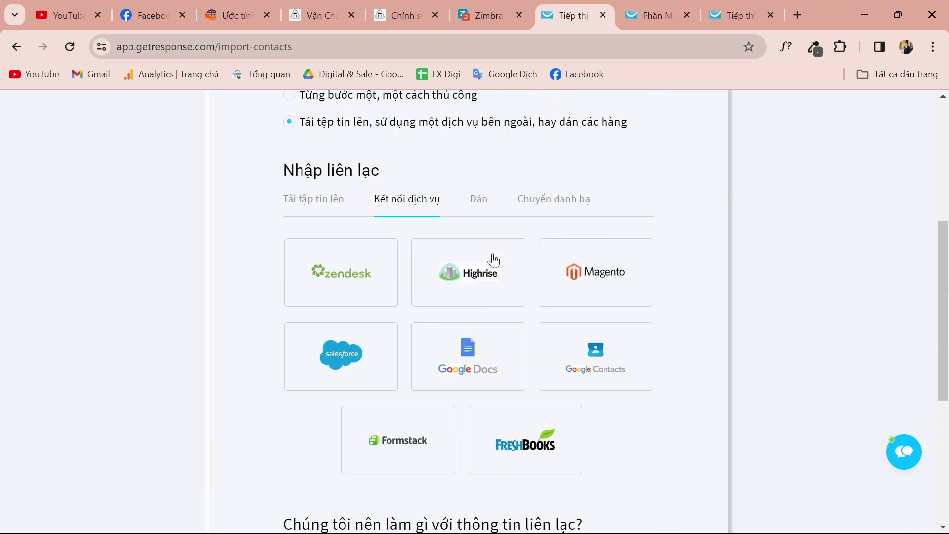
# Examine the paste (Dán) and list transfer (Chuyển danh bạ) import methods and return to file upload (Tải tập tin lên).
pyautogui.click(484, 202)
pyautogui.click(543, 204)
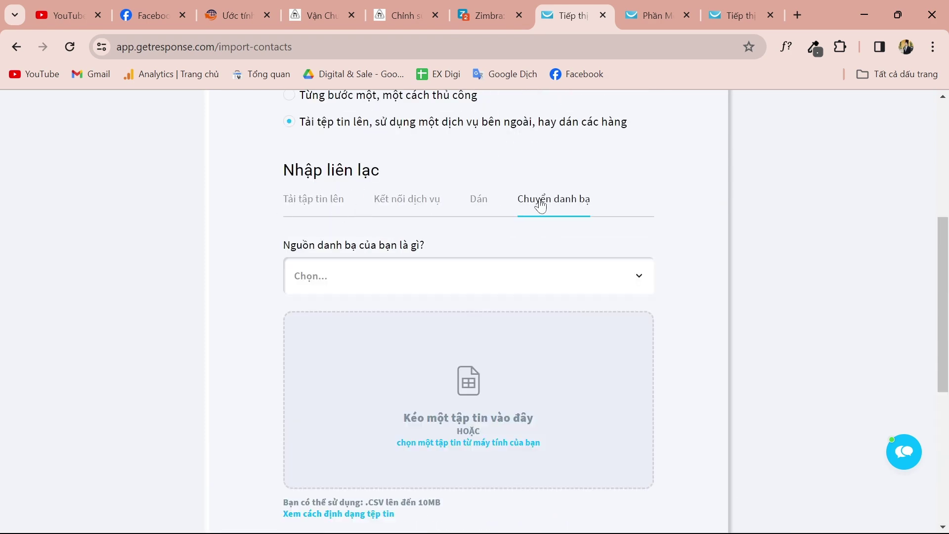
pyautogui.click(304, 208)
pyautogui.scroll(-1, 236, 272)
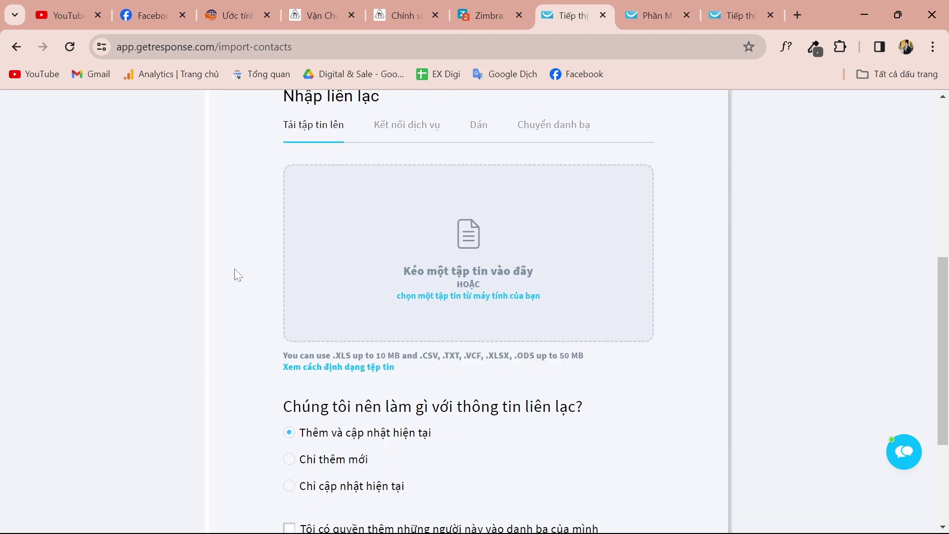
pyautogui.scroll(1, 286, 254)
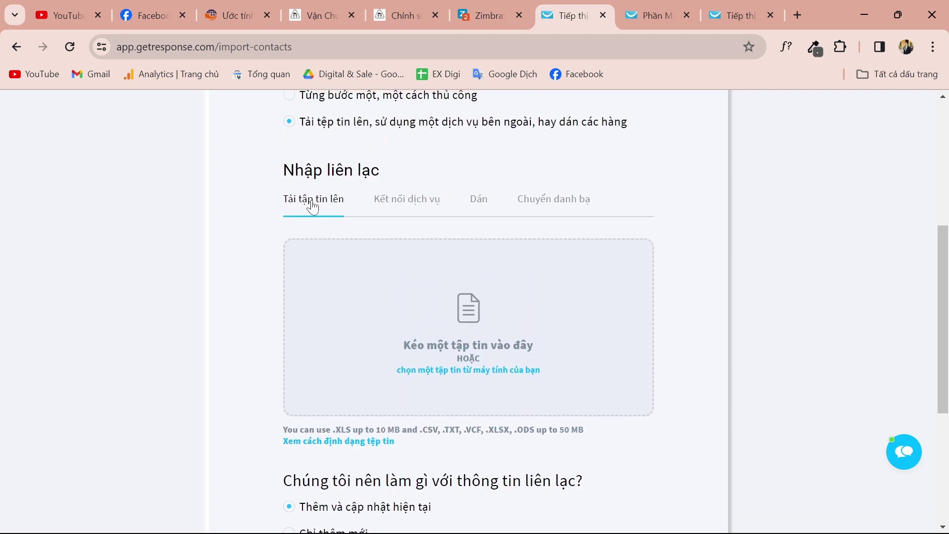
pyautogui.click(483, 201)
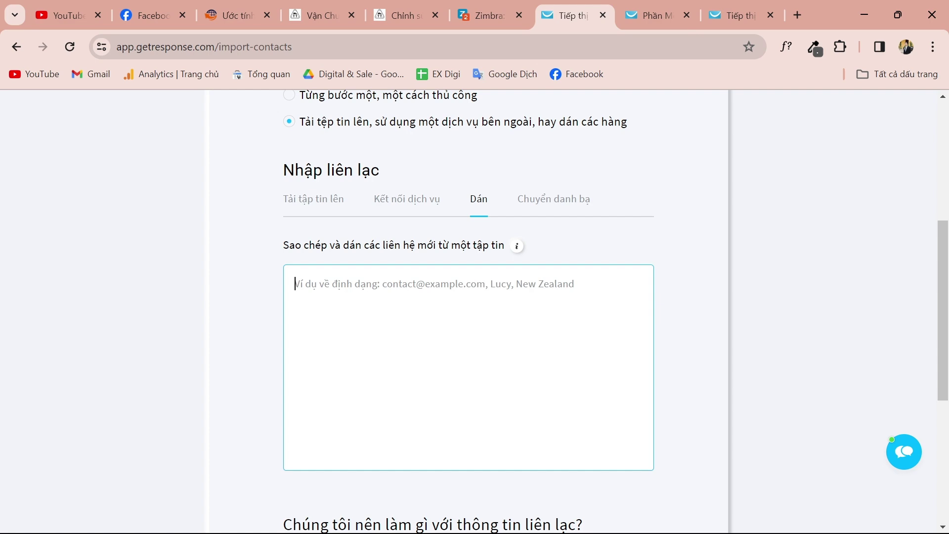
pyautogui.click(318, 200)
# Confirm having permission to add these people to the list and try to continue the import.
pyautogui.scroll(-4, 364, 313)
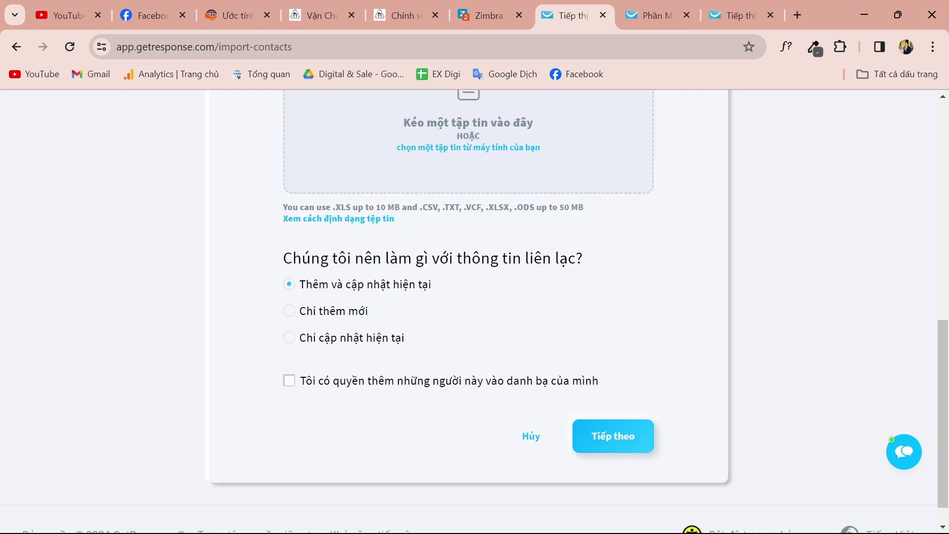
pyautogui.click(429, 389)
pyautogui.click(608, 445)
# Select mailtest.xlsx from the Downloads folder as the upload file and continue to the column assignment.
pyautogui.scroll(4, 512, 323)
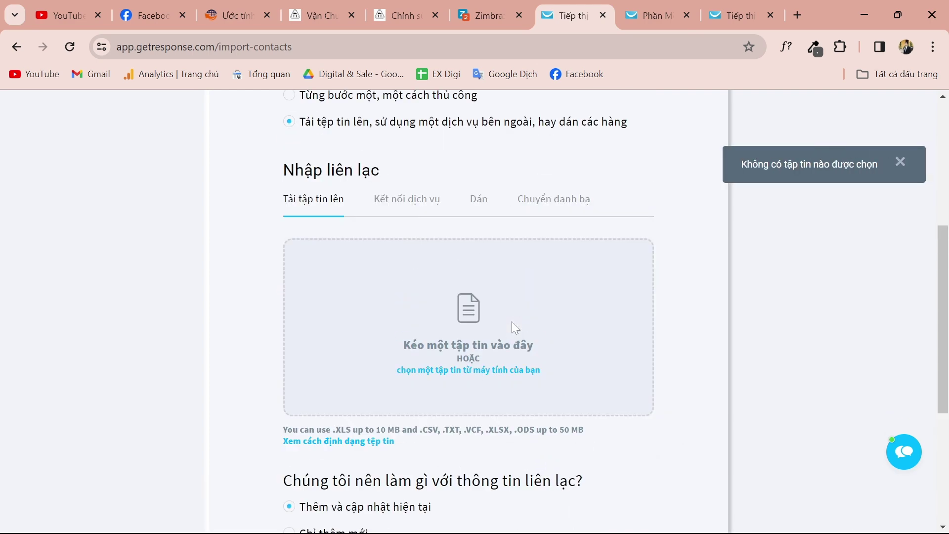
pyautogui.scroll(-1, 512, 322)
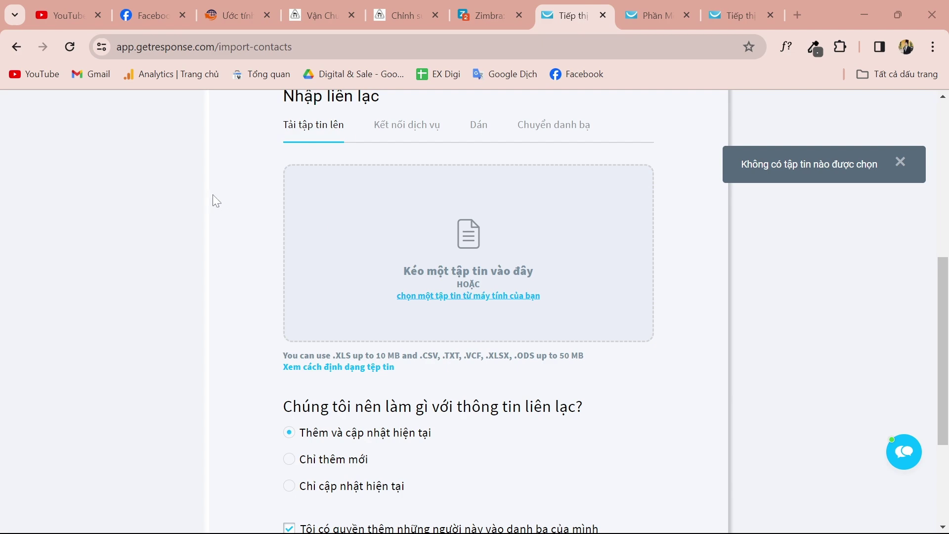
pyautogui.click(192, 160)
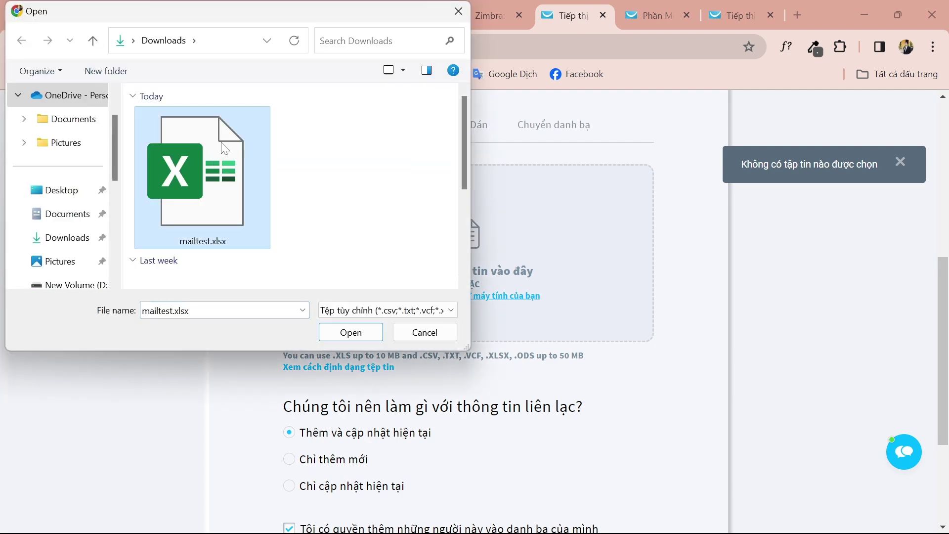
pyautogui.click(356, 339)
pyautogui.scroll(-3, 524, 247)
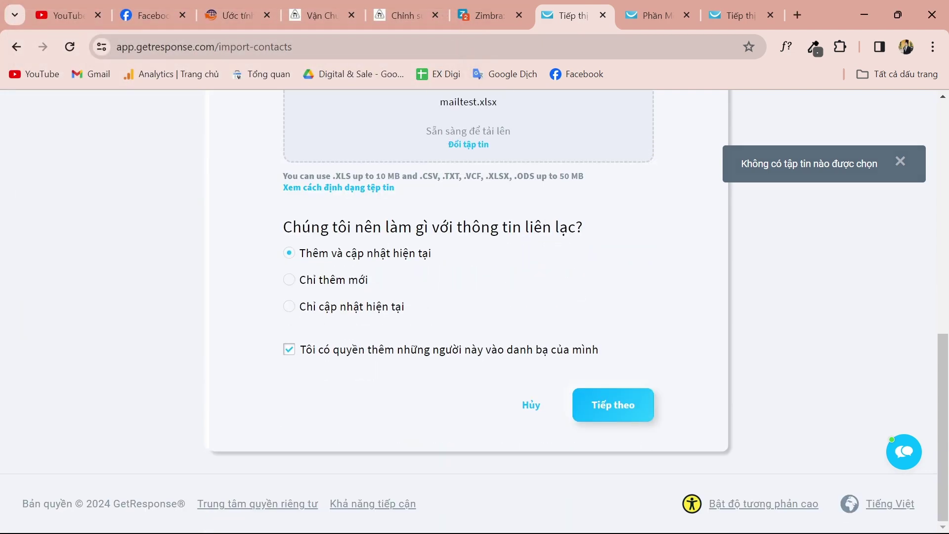
pyautogui.click(623, 404)
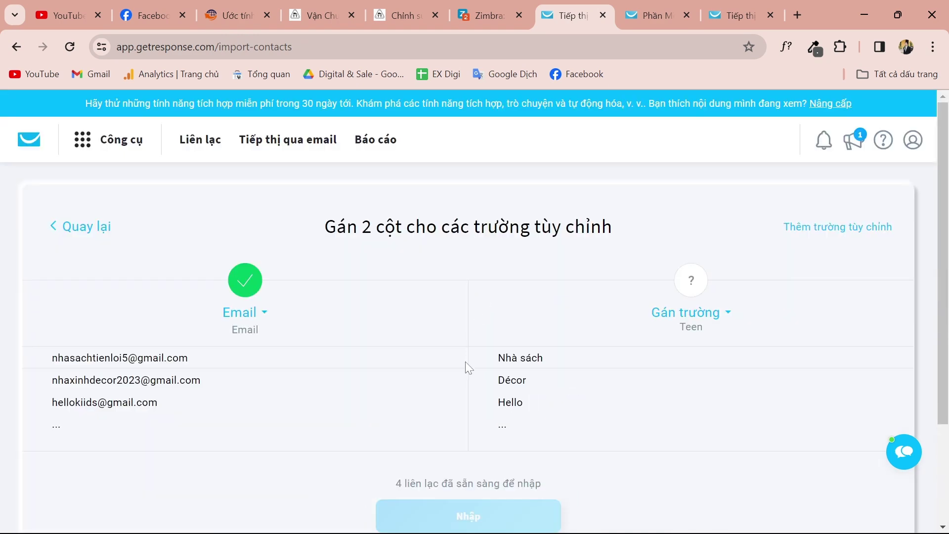
# Assign the Teen column to the Name field, start the contact import, and acknowledge the processing notice.
pyautogui.click(699, 313)
pyautogui.scroll(-5, 670, 396)
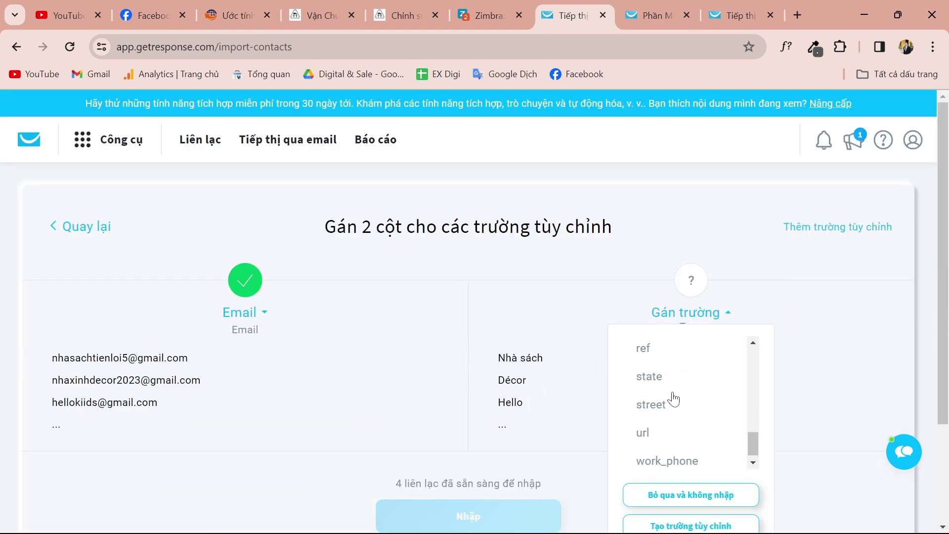
pyautogui.scroll(3, 673, 399)
pyautogui.click(669, 405)
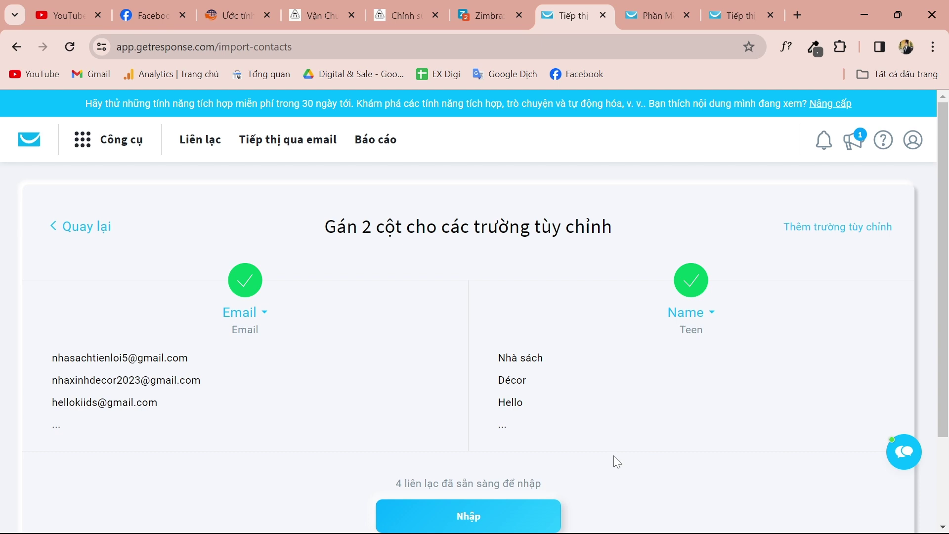
pyautogui.click(505, 518)
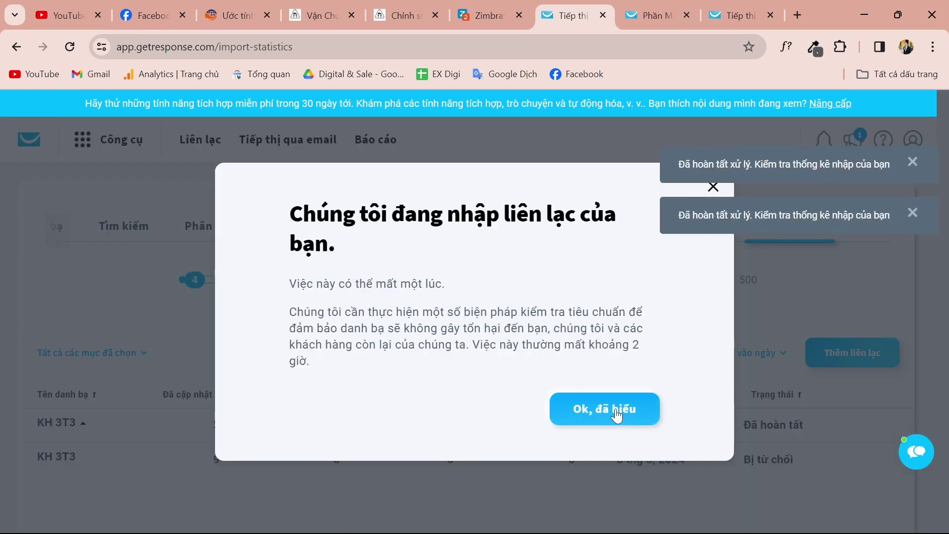
pyautogui.click(617, 415)
# Expand the completed KH 3T3 import in the import statistics and examine its approved and rejected contact figures.
pyautogui.scroll(-1, 482, 306)
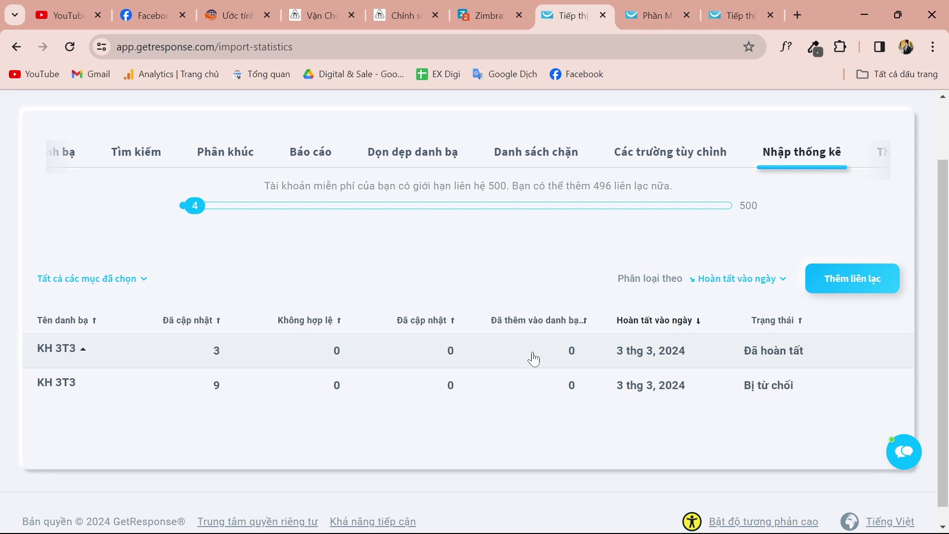
pyautogui.tripleClick(747, 355)
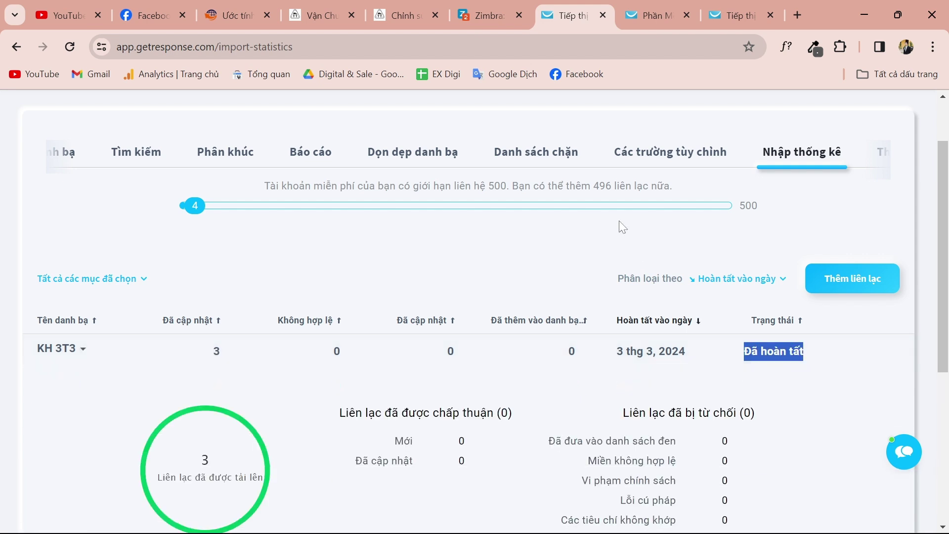
pyautogui.click(607, 253)
pyautogui.scroll(-5, 606, 252)
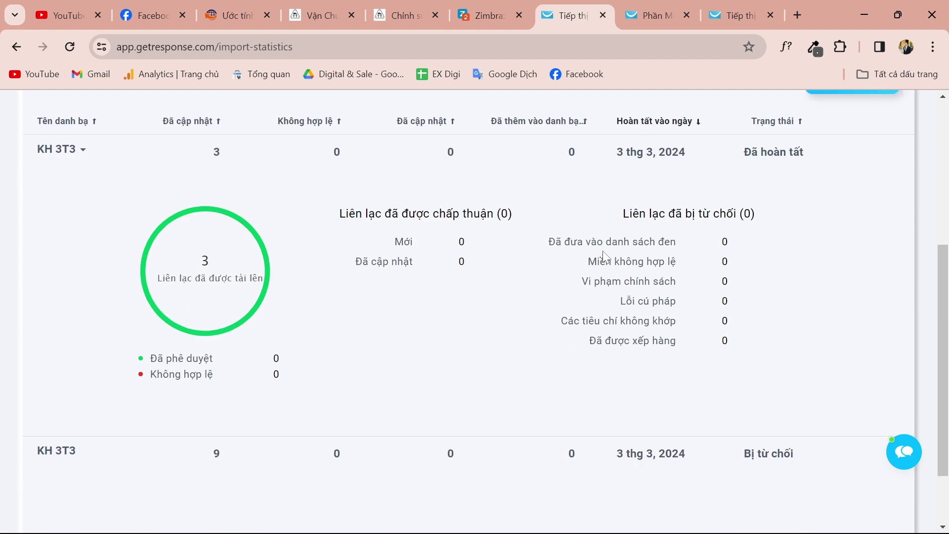
pyautogui.scroll(-1, 575, 323)
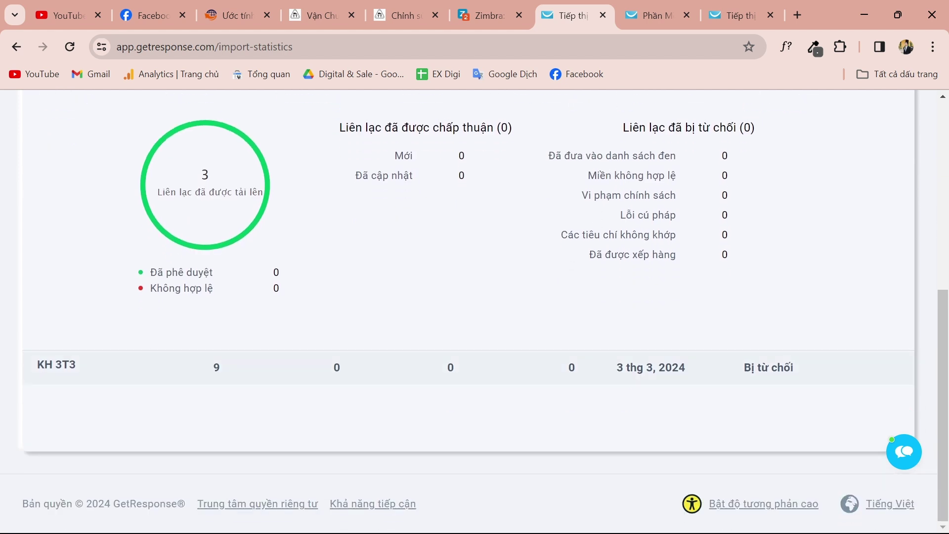
pyautogui.scroll(3, 590, 296)
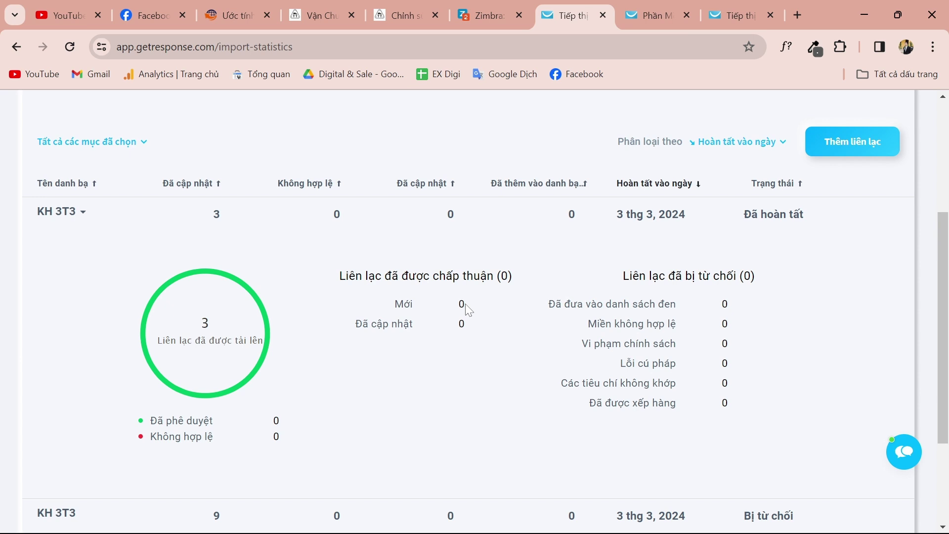
# Examine the figures and status of the rejected KH 3T3 import by highlighting its row.
pyautogui.scroll(-3, 464, 305)
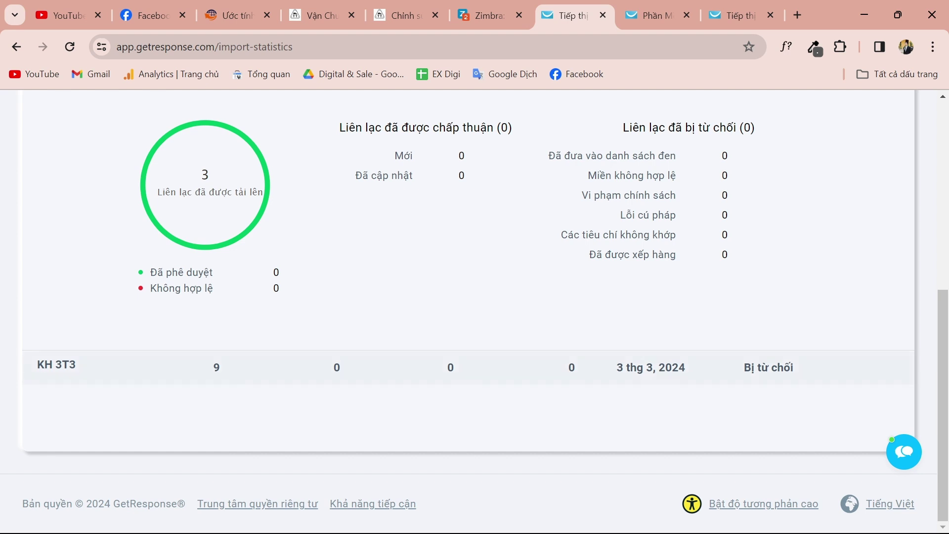
pyautogui.moveTo(207, 368); pyautogui.dragTo(796, 363)
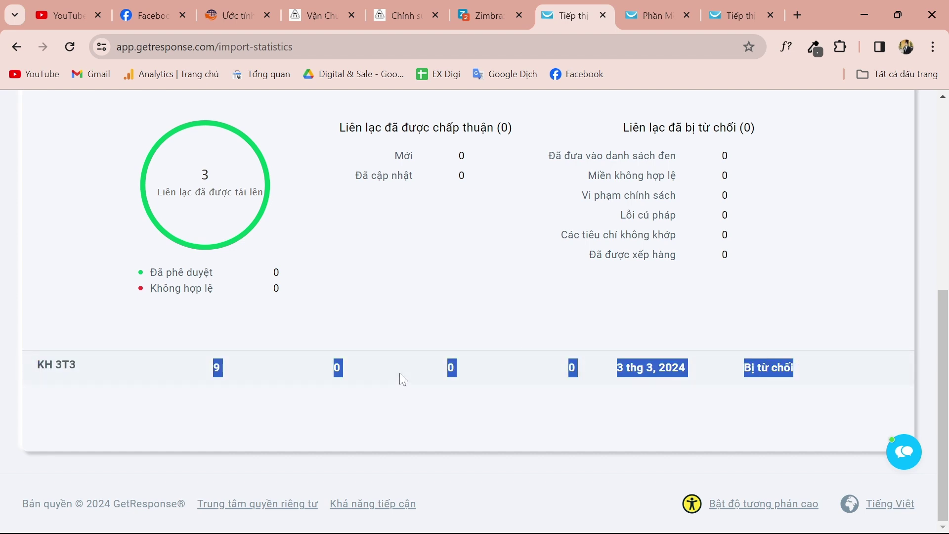
pyautogui.moveTo(322, 373); pyautogui.dragTo(817, 364)
pyautogui.click(727, 376)
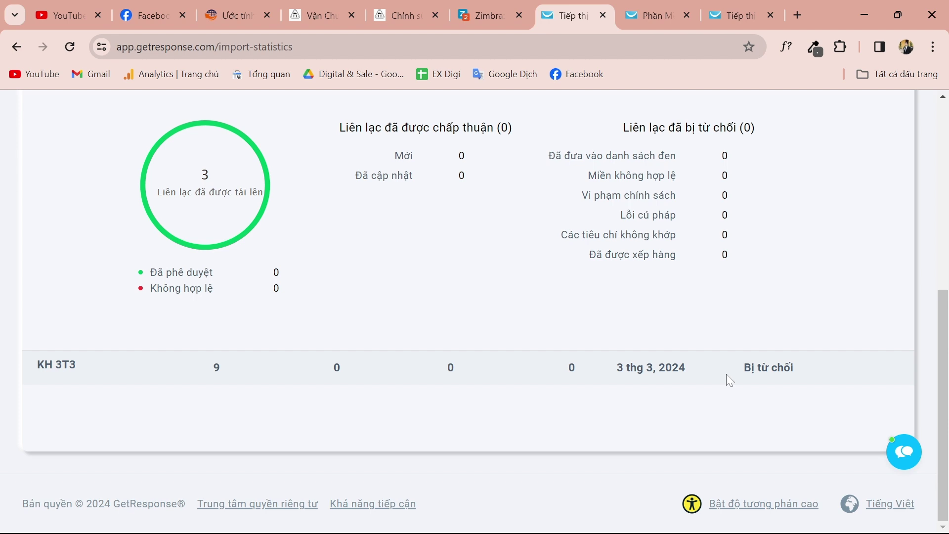
# Compare the details of the completed KH 3T3 import with the rejected one in the import statistics.
pyautogui.scroll(3, 730, 380)
pyautogui.scroll(-1, 729, 381)
pyautogui.scroll(1, 730, 380)
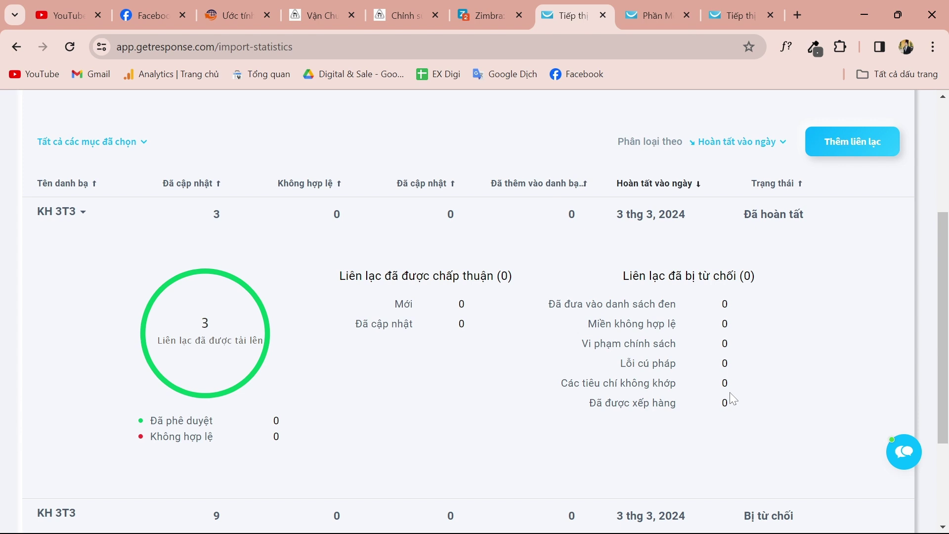
pyautogui.scroll(1, 730, 393)
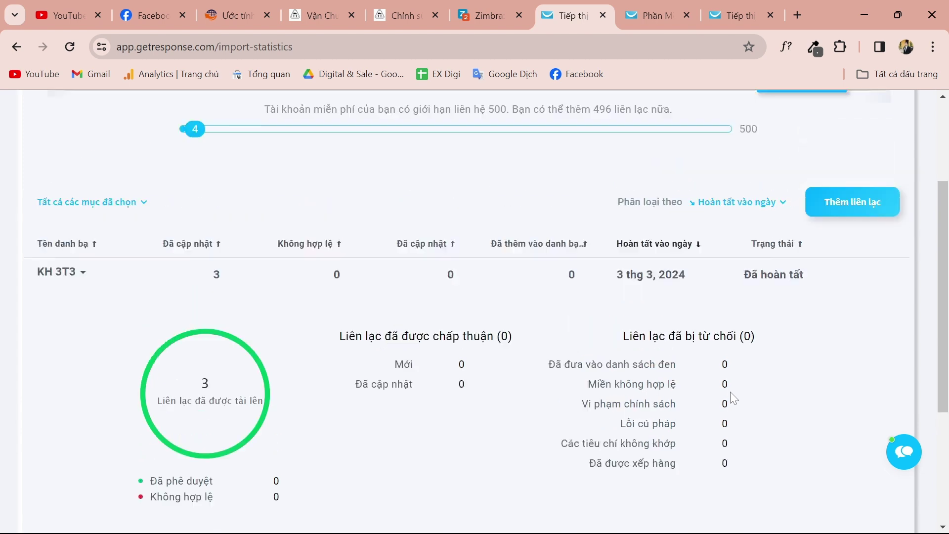
pyautogui.scroll(1, 730, 395)
pyautogui.scroll(-3, 313, 218)
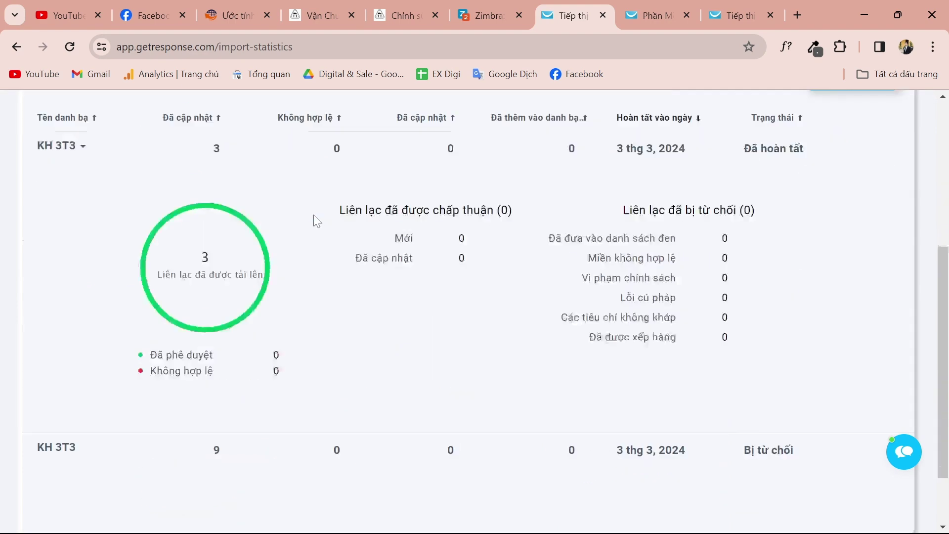
pyautogui.scroll(2, 327, 340)
pyautogui.scroll(3, 327, 340)
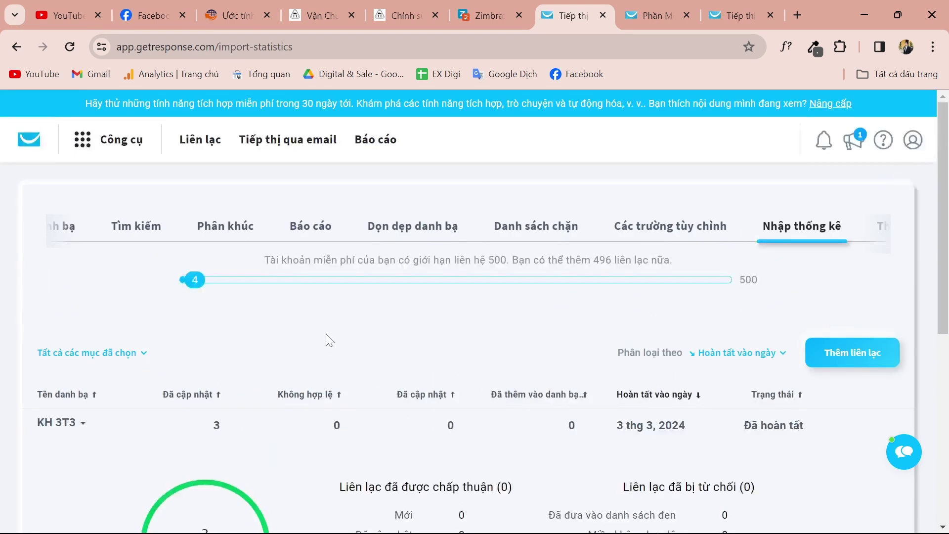
pyautogui.scroll(-3, 326, 339)
pyautogui.scroll(2, 339, 336)
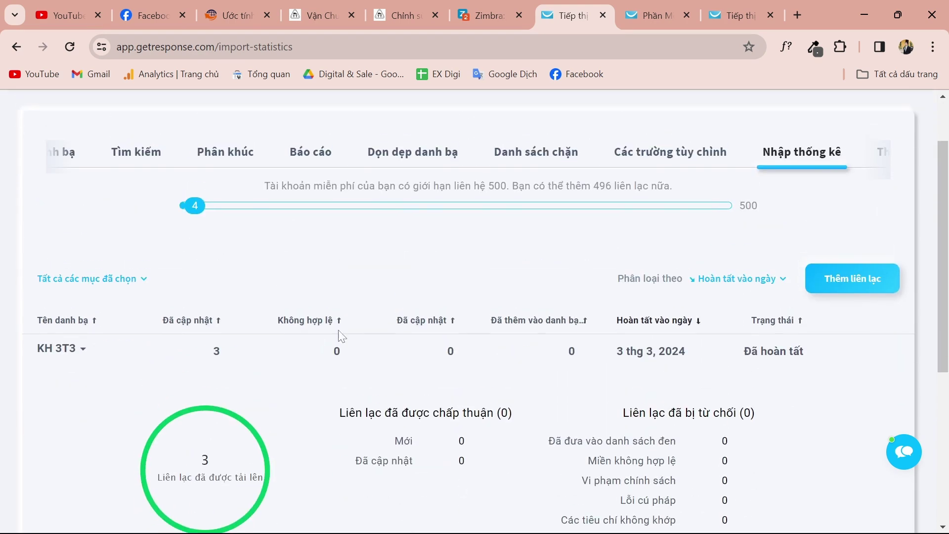
pyautogui.click(687, 358)
pyautogui.click(284, 355)
pyautogui.scroll(-3, 217, 359)
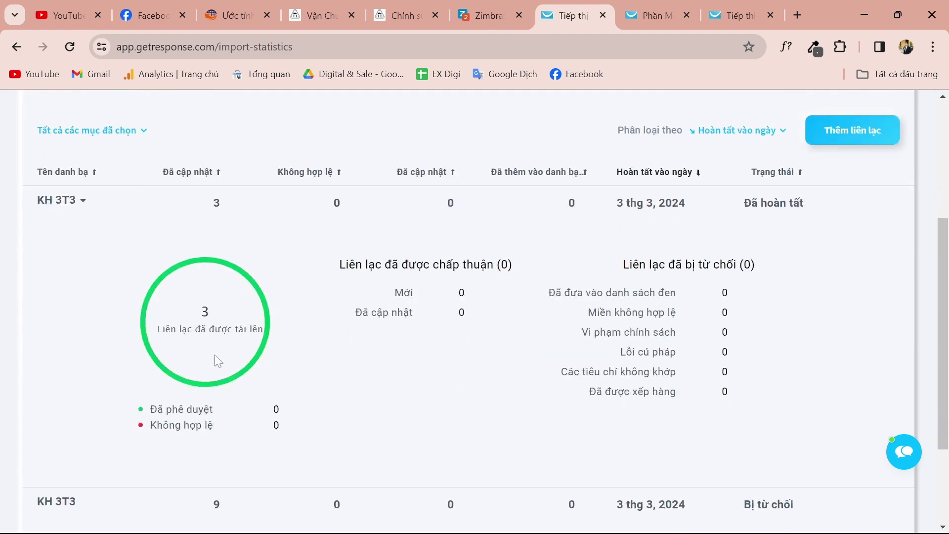
pyautogui.scroll(5, 208, 297)
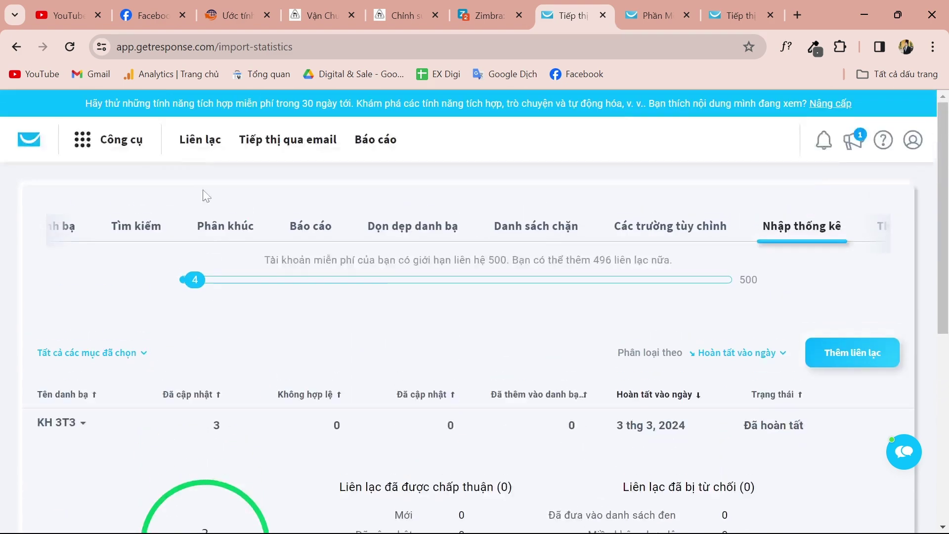
# Open the contact lists overview (Danh bạ) and check the KH 3T3 list's contact count and available actions.
pyautogui.click(200, 139)
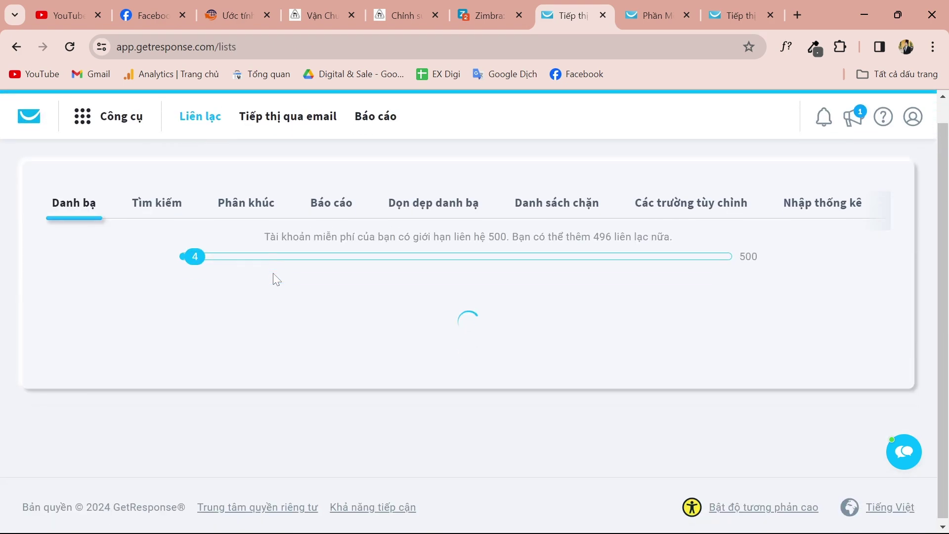
pyautogui.scroll(-3, 273, 274)
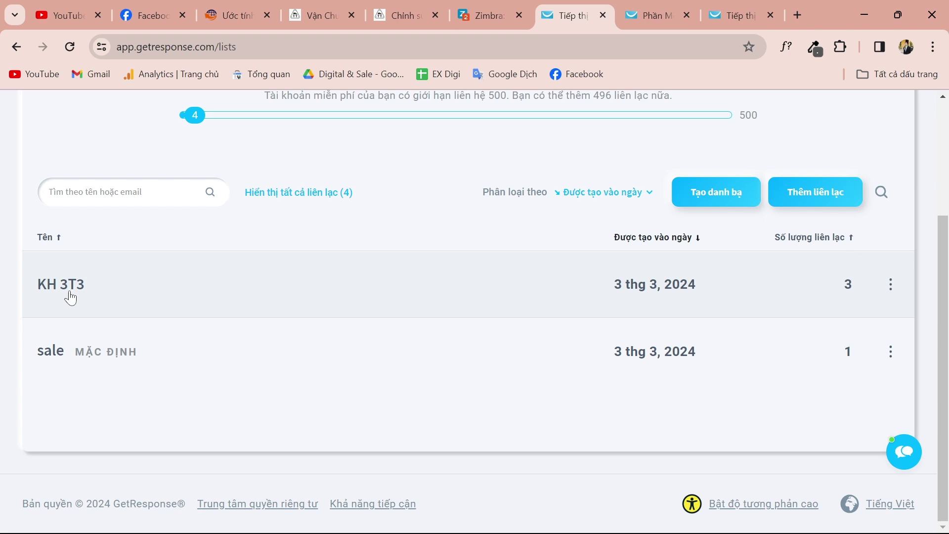
pyautogui.click(890, 284)
pyautogui.click(595, 285)
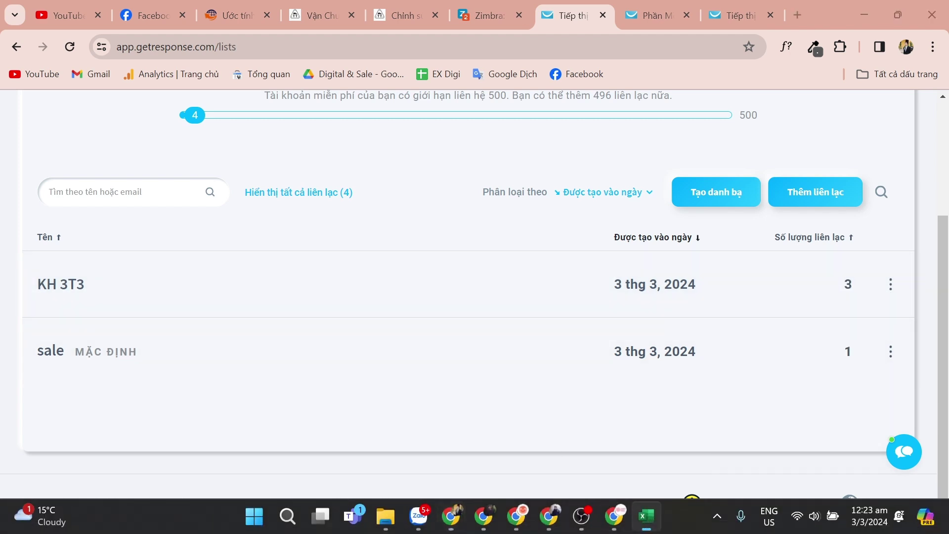
# Switch to the mailtest.xlsx workbook in Excel to check its contact rows against the KH 3T3 list.
pyautogui.click(451, 518)
pyautogui.moveTo(235, 233); pyautogui.dragTo(258, 256)
pyautogui.click(483, 289)
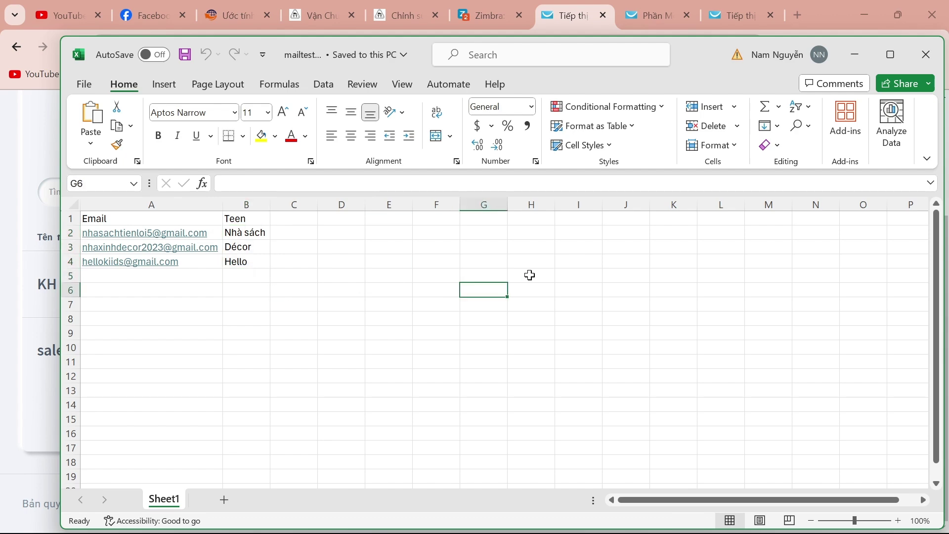
# Close the mailtest.xlsx workbook and open GetResponse's email marketing section (Tiếp thị qua email).
pyautogui.click(924, 56)
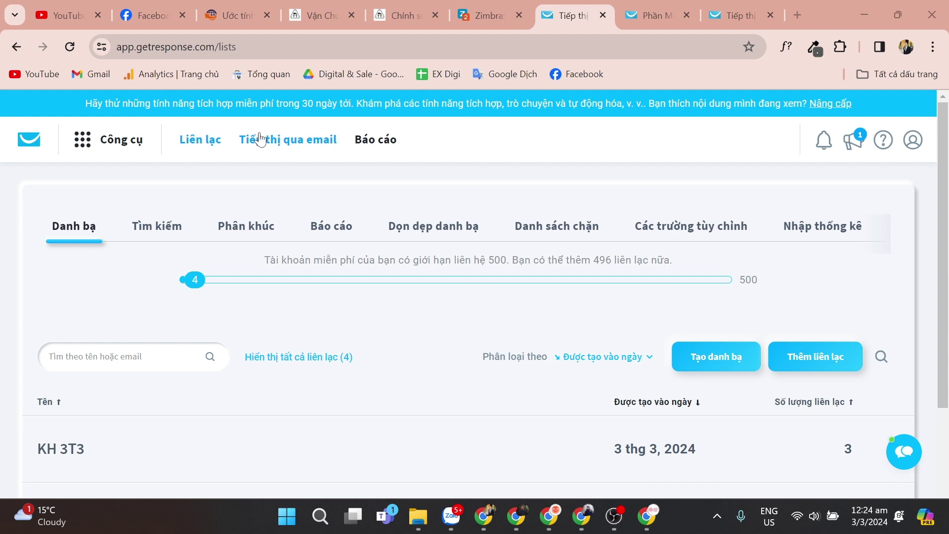
pyautogui.click(290, 154)
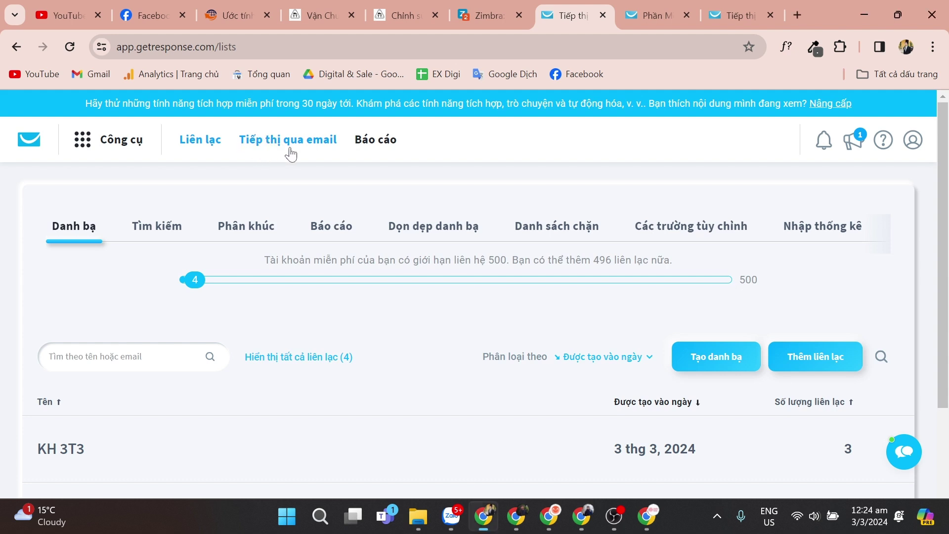
pyautogui.click(290, 148)
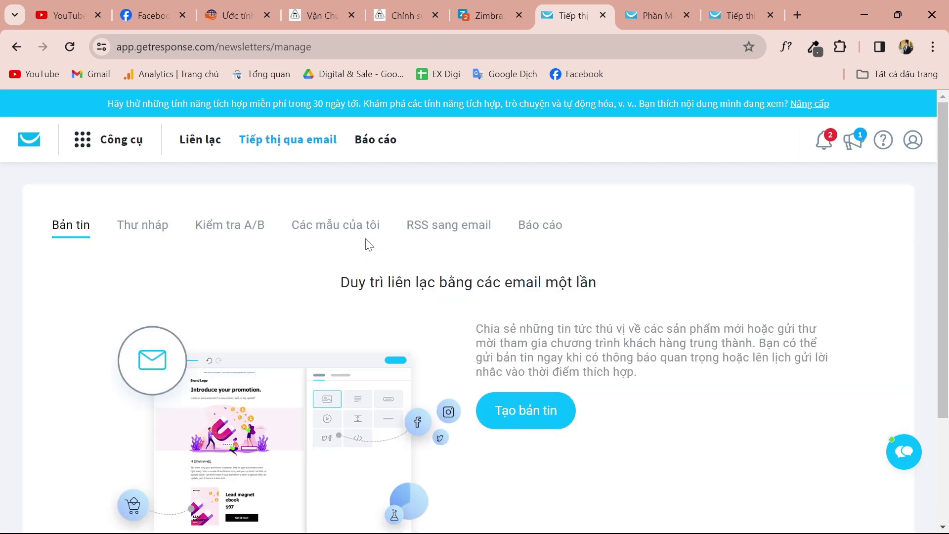
# Examine the newsletter (Bản tin) overview page and its heading on keeping in touch through one-off emails.
pyautogui.scroll(-4, 368, 244)
pyautogui.scroll(4, 368, 245)
pyautogui.scroll(-4, 369, 244)
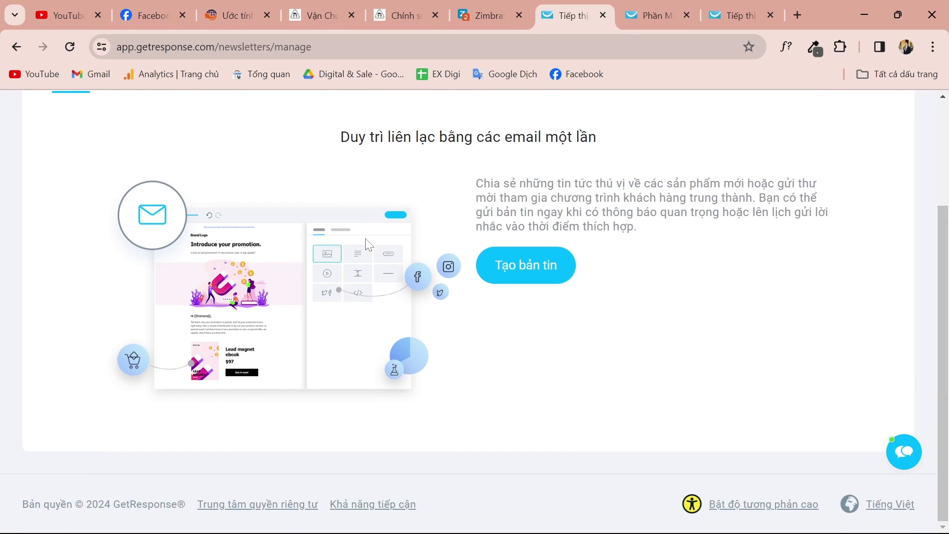
pyautogui.scroll(4, 368, 244)
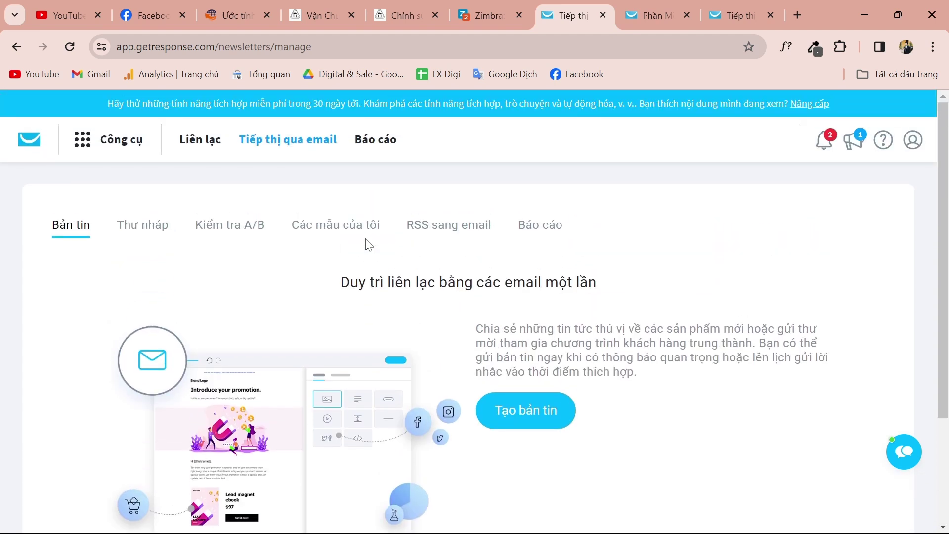
pyautogui.scroll(-1, 368, 244)
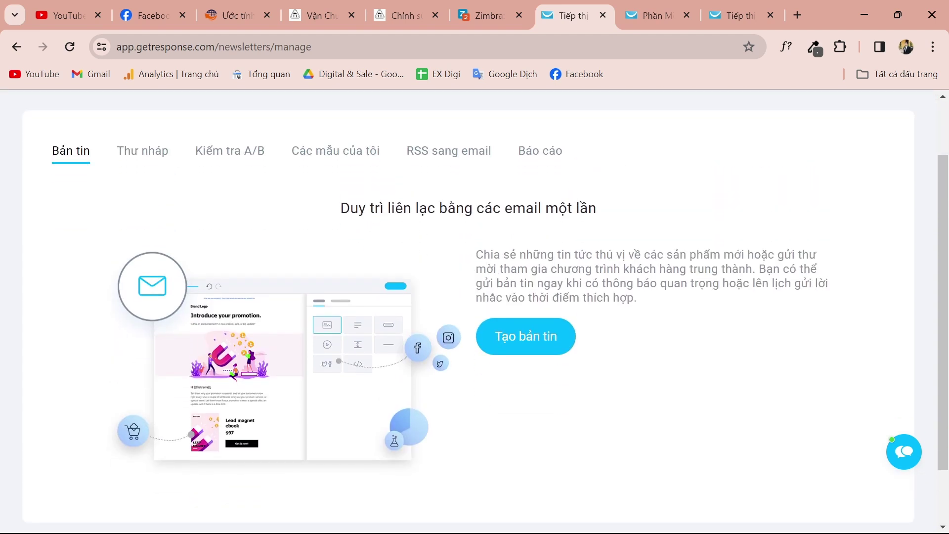
pyautogui.moveTo(357, 210); pyautogui.dragTo(545, 210)
pyautogui.click(544, 210)
pyautogui.moveTo(387, 208); pyautogui.dragTo(539, 208)
pyautogui.click(538, 208)
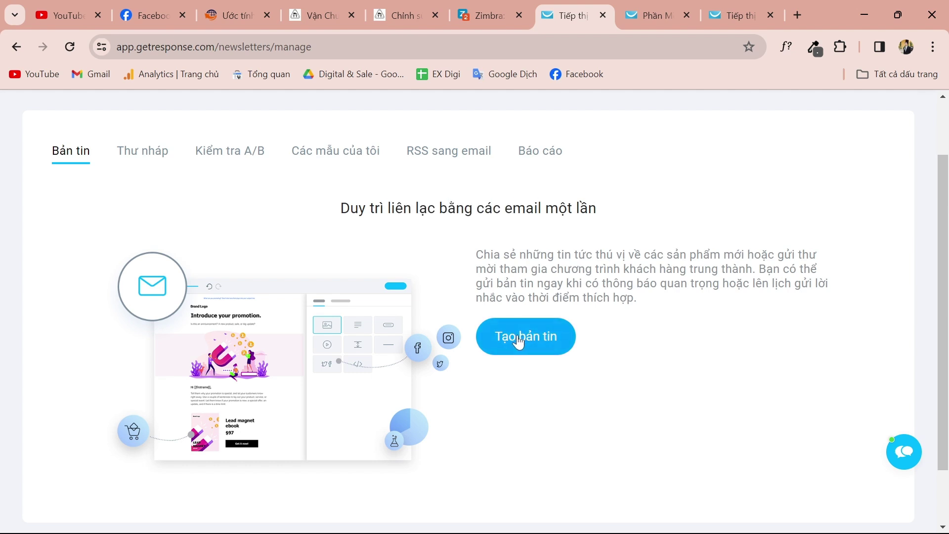
# Start a new newsletter with the AI-assisted email creator (Trình tạo email hỗ trợ AI) and look over its topic form.
pyautogui.click(518, 341)
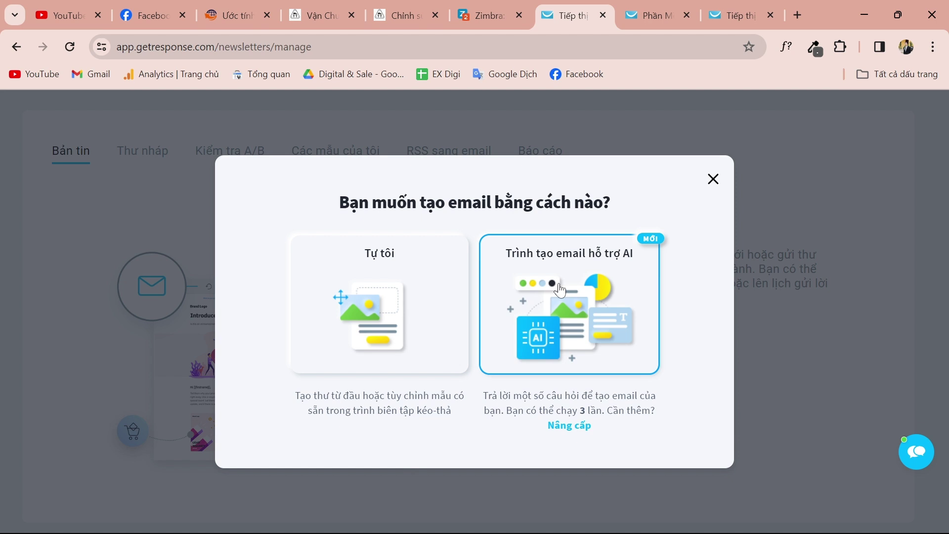
pyautogui.click(610, 297)
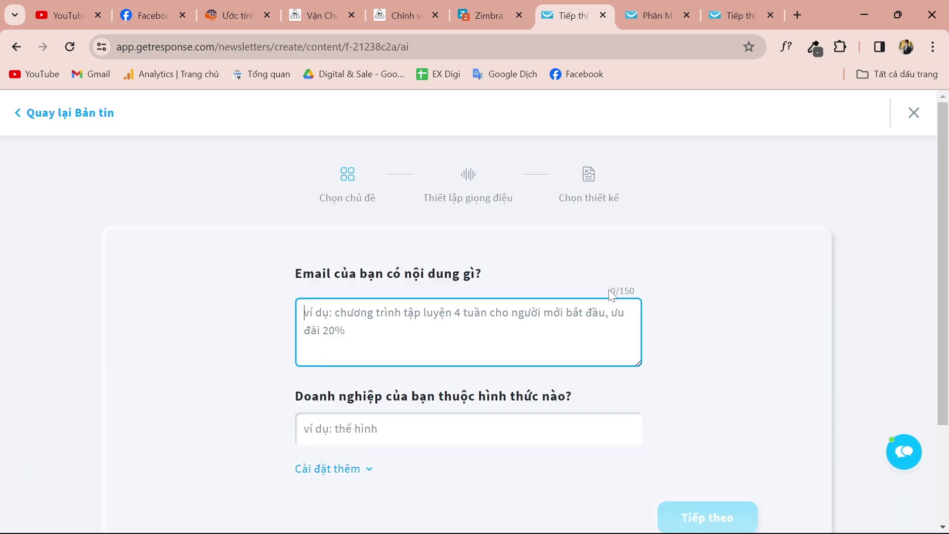
pyautogui.scroll(-3, 470, 297)
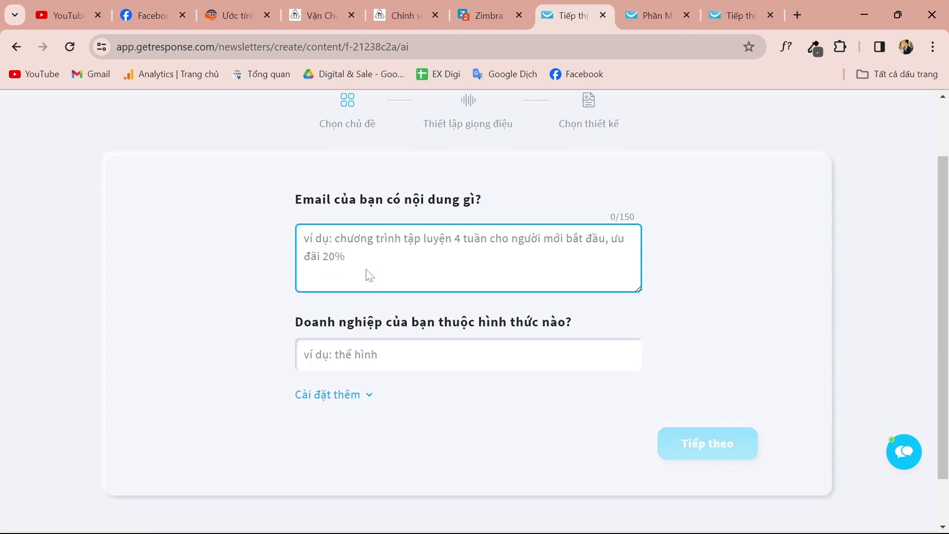
pyautogui.scroll(3, 505, 371)
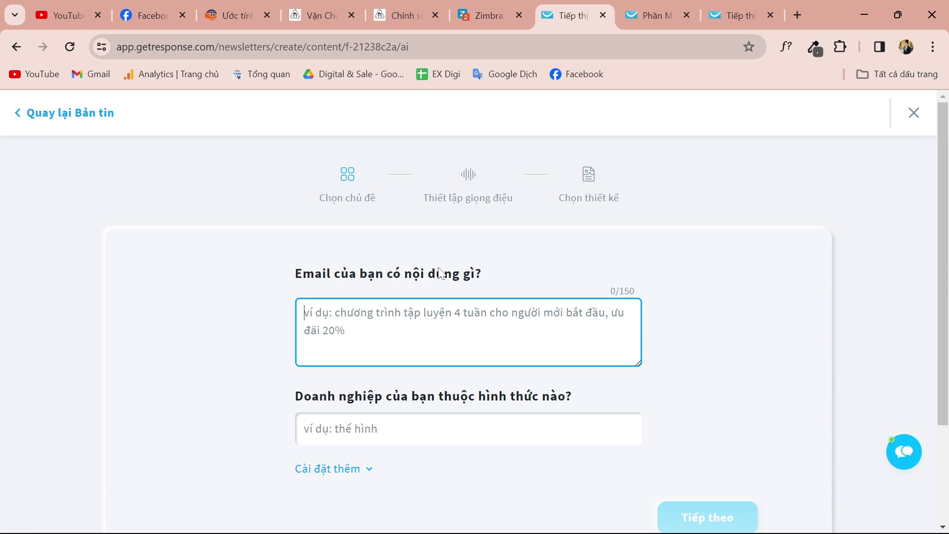
# Describe the email's content as "Ưu đãi khuyến mãi 50% cho khách hàng vào tháng 3".
pyautogui.scroll(-2, 441, 274)
pyautogui.scroll(2, 440, 275)
pyautogui.write('Ưu')
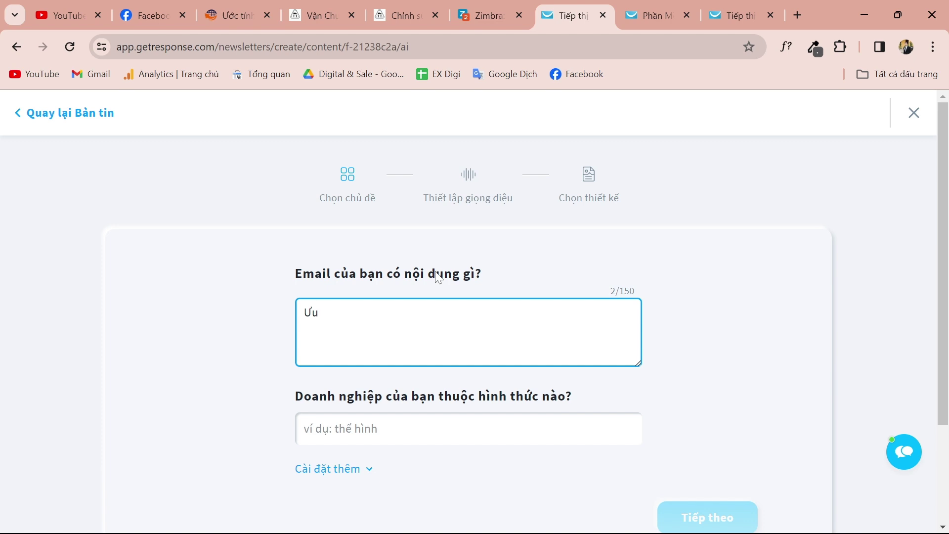
pyautogui.write(' đãi khuye')
pyautogui.write('n amxi 50')
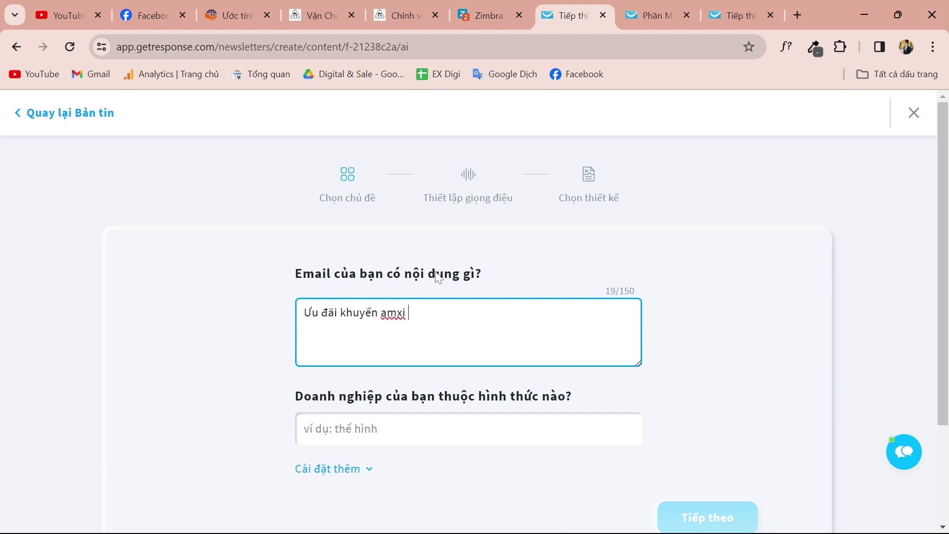
pyautogui.press('BackSpace')
pyautogui.write('%')
pyautogui.press('BackSpace')
pyautogui.press('BackSpace')
pyautogui.press('BackSpace')
pyautogui.press('BackSpace')
pyautogui.press('BackSpace')
pyautogui.press('BackSpace')
pyautogui.press('BackSpace')
pyautogui.press('BackSpace')
pyautogui.write('mãi 50% cho khac')
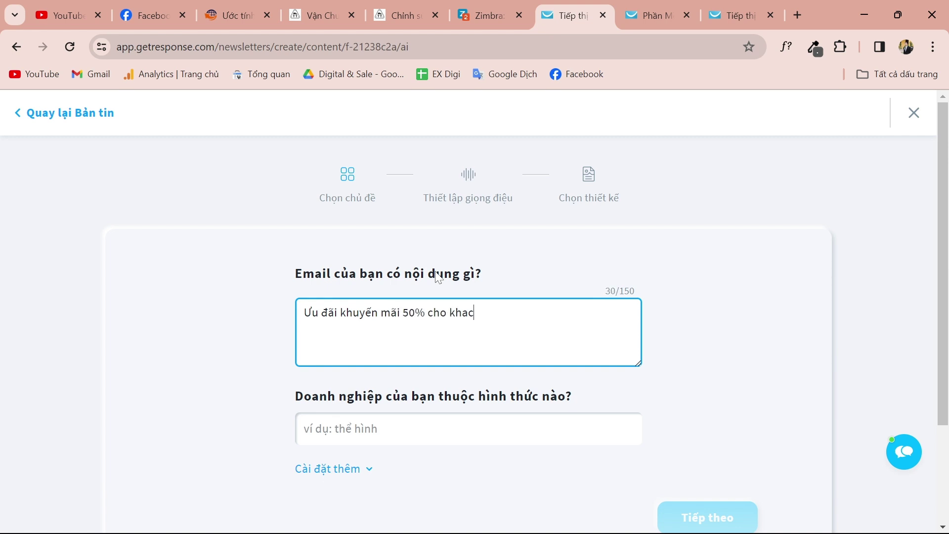
pyautogui.press('BackSpace')
pyautogui.press('BackSpace')
pyautogui.write('ách hàng vào tháng 3')
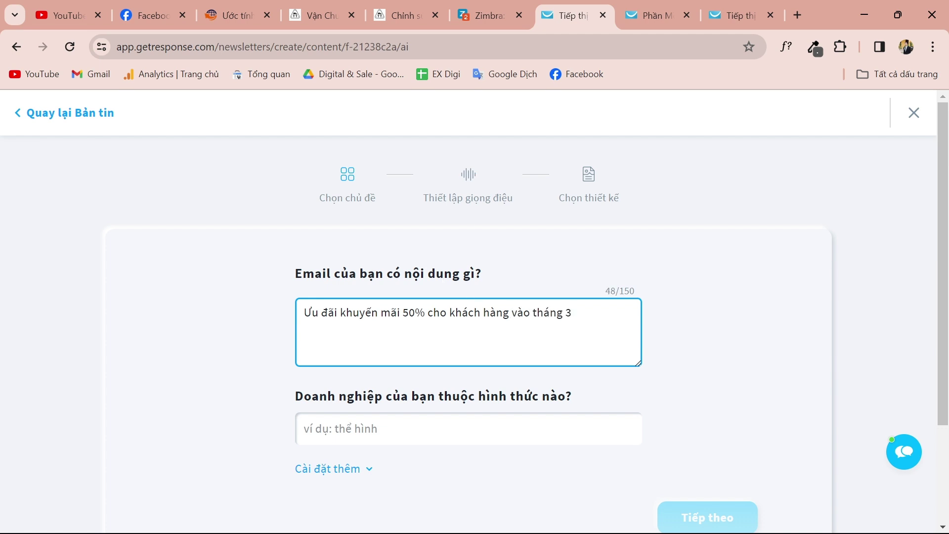
# Set the business type for the AI email to "Thể hình".
pyautogui.scroll(-2, 478, 206)
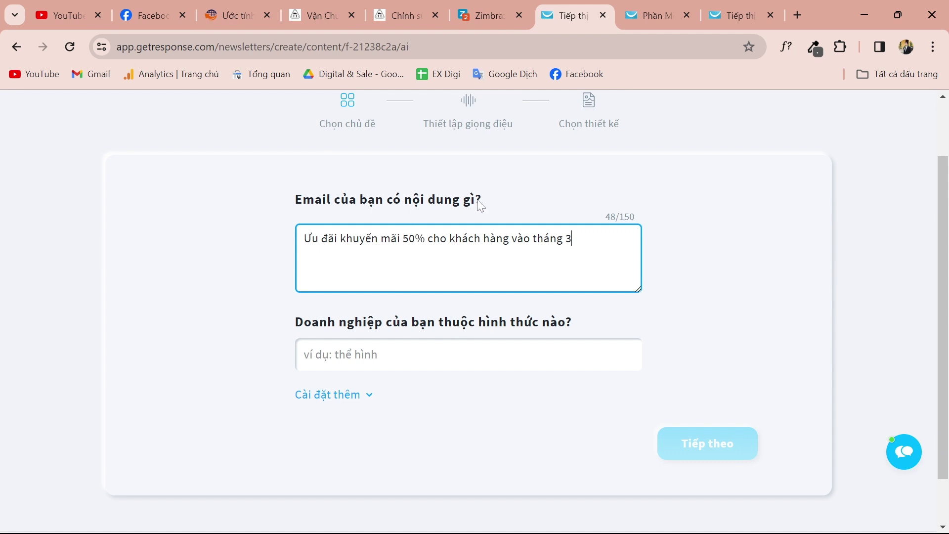
pyautogui.moveTo(500, 198); pyautogui.dragTo(281, 211)
pyautogui.click(333, 205)
pyautogui.click(305, 354)
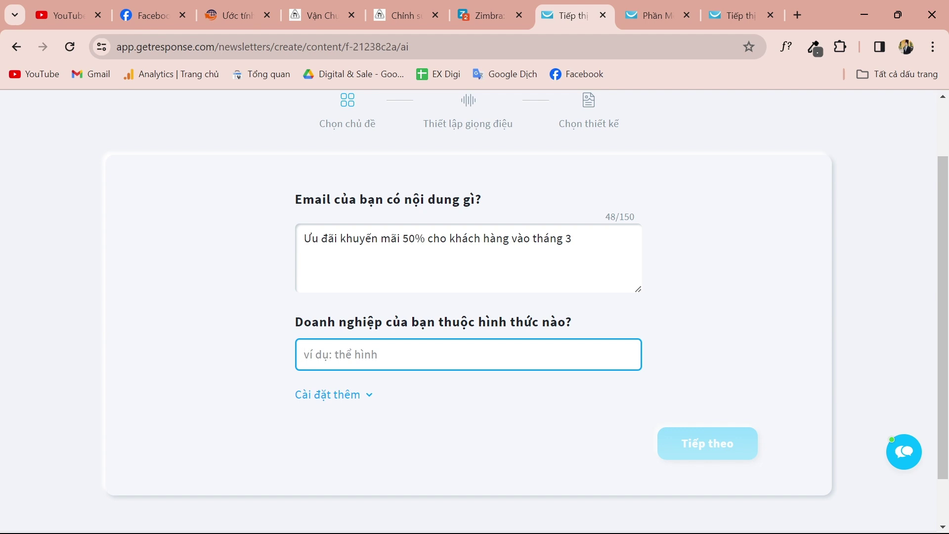
pyautogui.write('Thể hình')
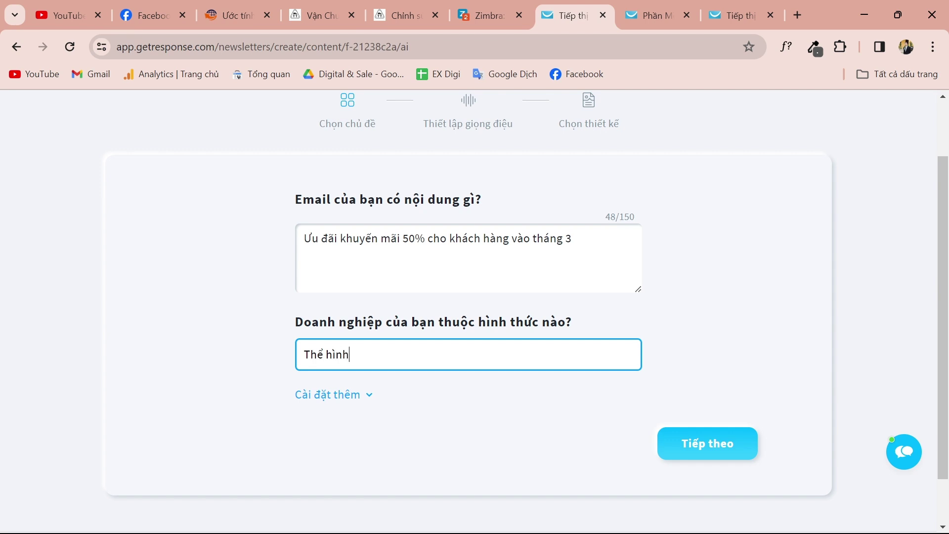
# Expand the additional settings (Cài đặt thêm) and set the email's audience to "Nhân viên văn phòng".
pyautogui.click(366, 395)
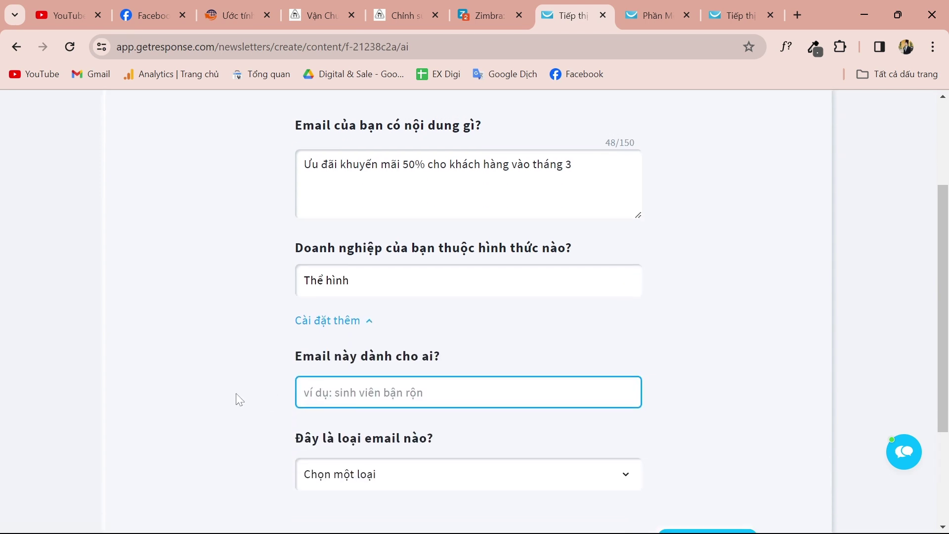
pyautogui.scroll(-3, 242, 400)
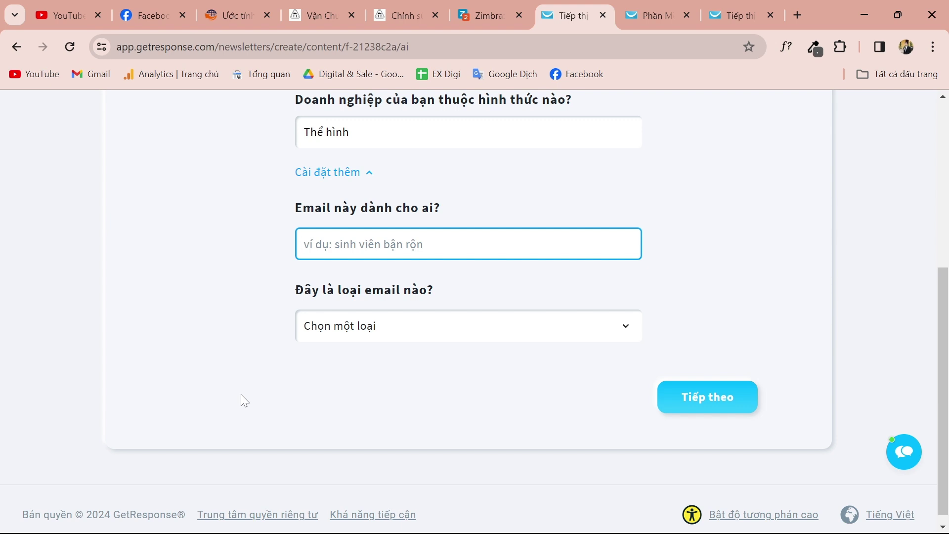
pyautogui.scroll(2, 242, 400)
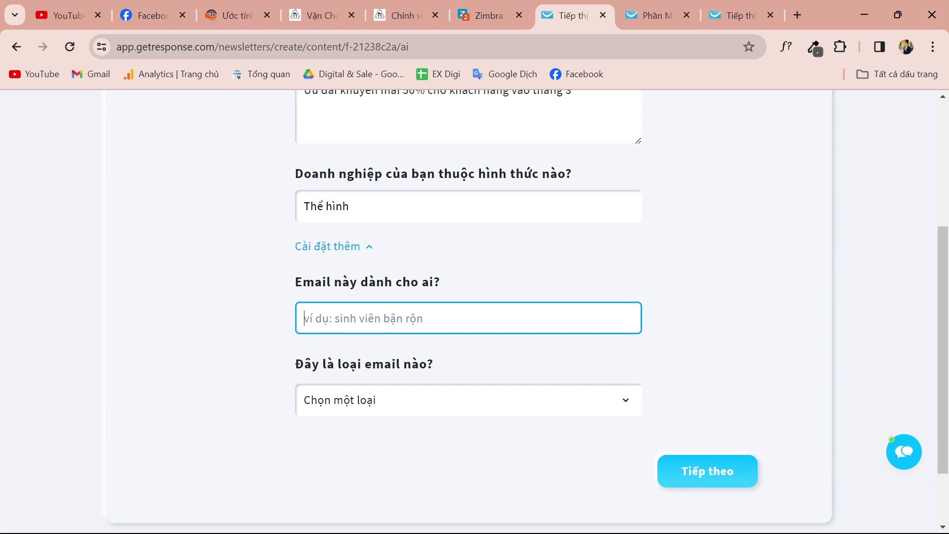
pyautogui.write('Nhân v')
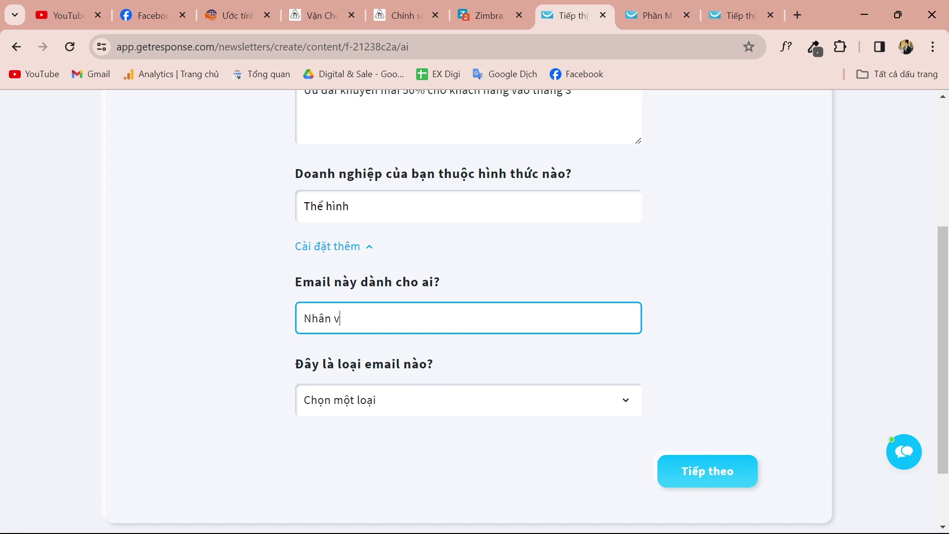
pyautogui.write('iên vaăn phòng')
# Set the email type to "Email giảm giá" and review the completed topic answers.
pyautogui.click(383, 404)
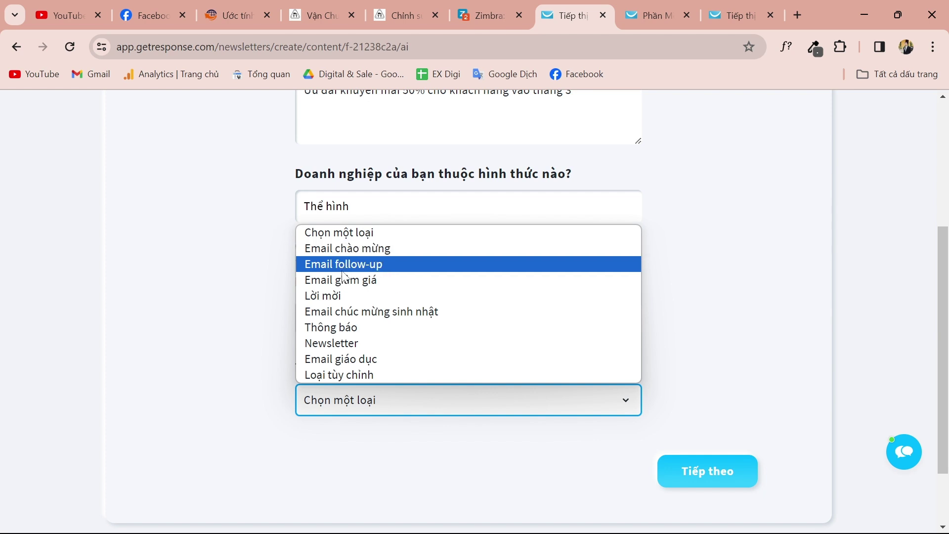
pyautogui.press('Escape')
pyautogui.press('Down')
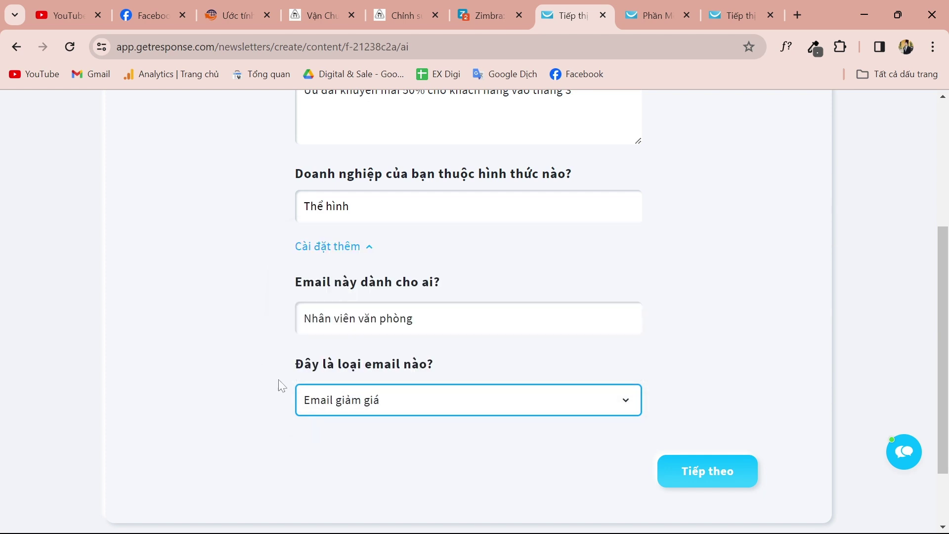
pyautogui.scroll(5, 339, 285)
pyautogui.scroll(-3, 381, 313)
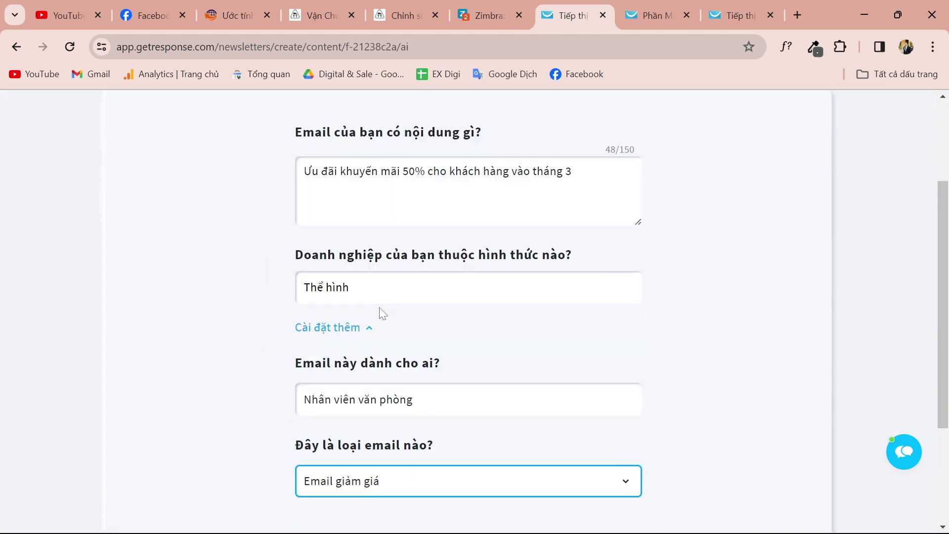
pyautogui.scroll(-2, 656, 444)
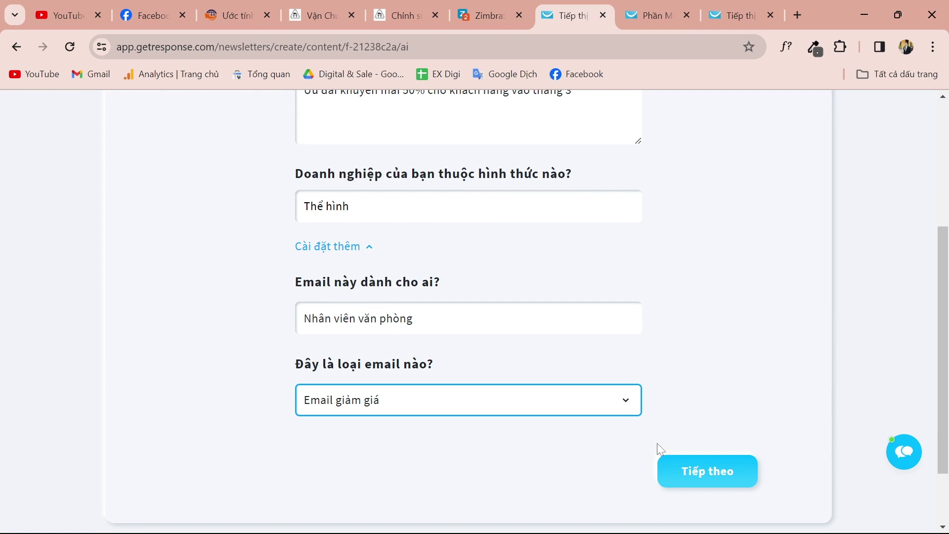
# Continue to the tone settings, choose the "Thân thiện" tone for the email and proceed to the design choices.
pyautogui.click(705, 469)
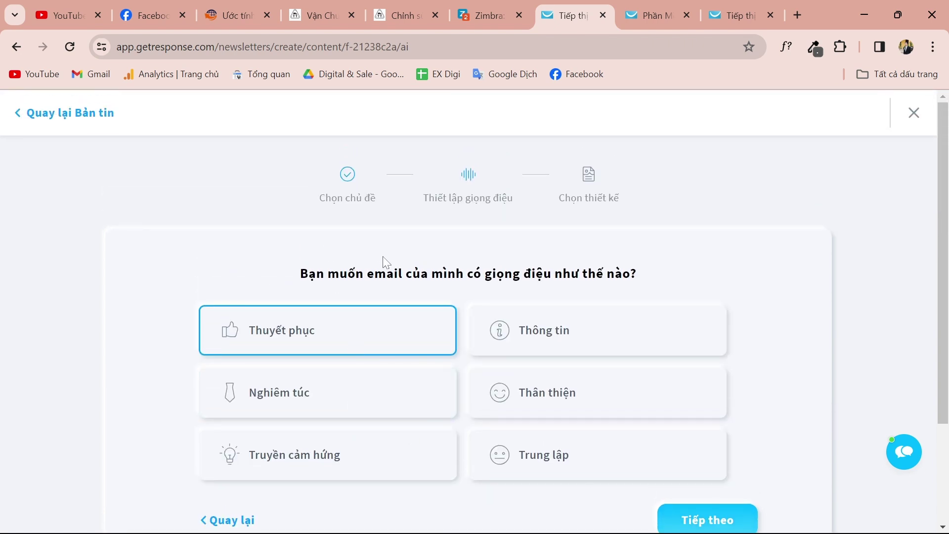
pyautogui.scroll(-2, 372, 294)
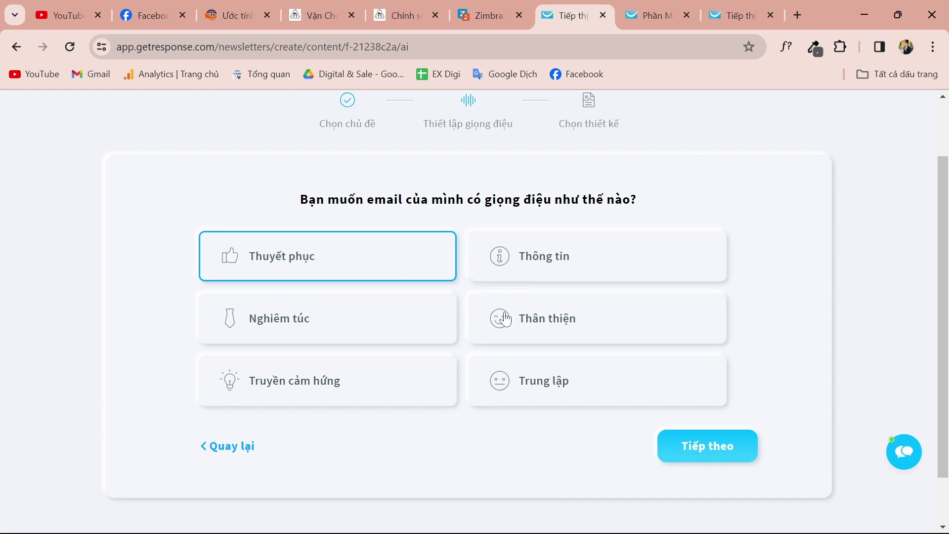
pyautogui.click(544, 321)
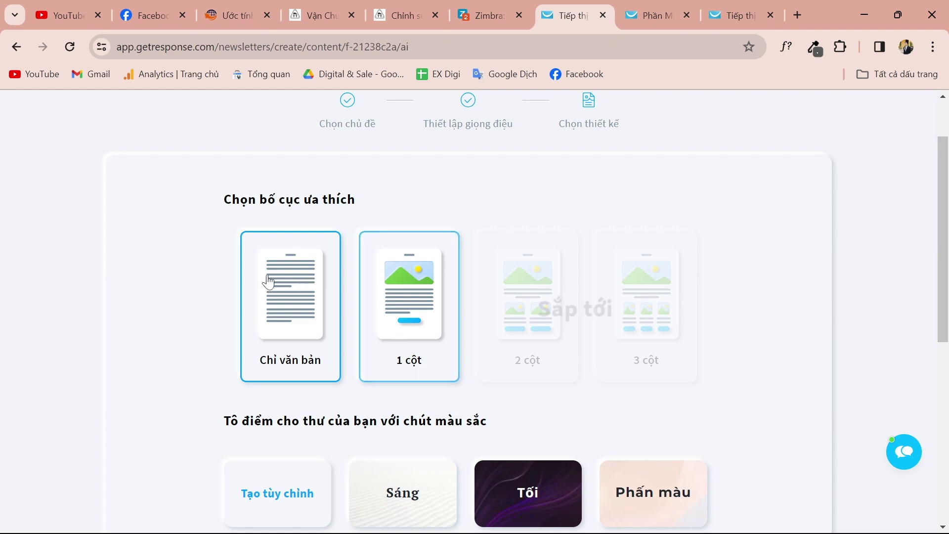
# Review the available layouts and choose the single-column layout (1 cột) for the email.
pyautogui.scroll(-2, 238, 281)
pyautogui.scroll(2, 278, 243)
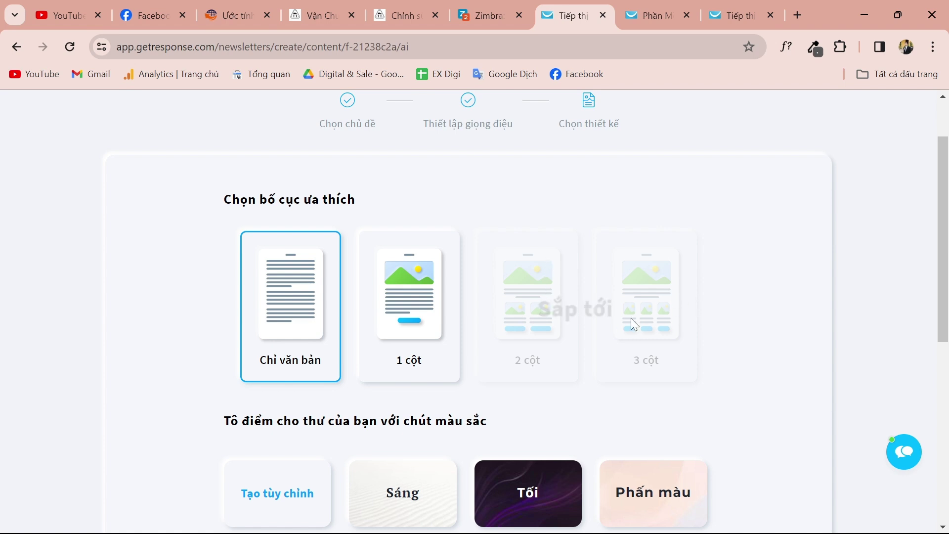
pyautogui.click(409, 291)
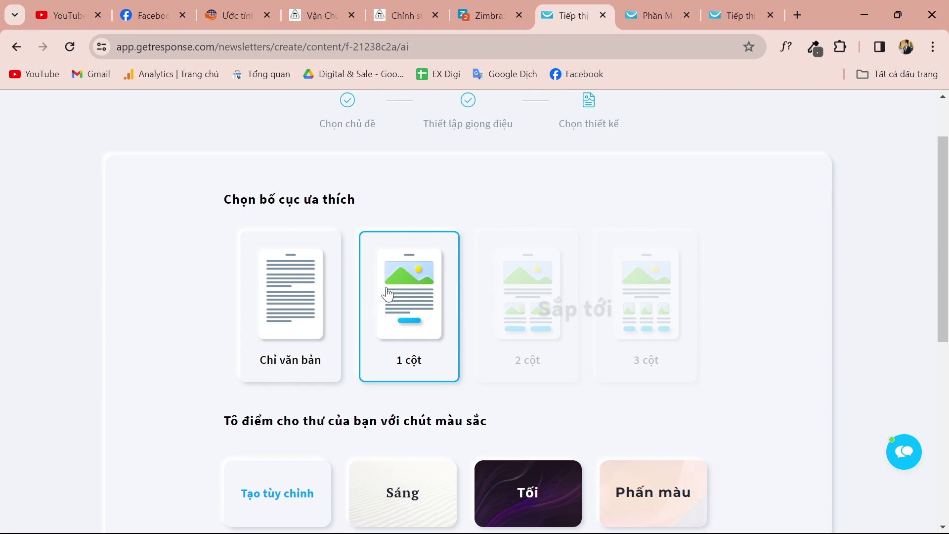
# Choose the dark colour palette (Tối) for the email design.
pyautogui.scroll(-4, 182, 332)
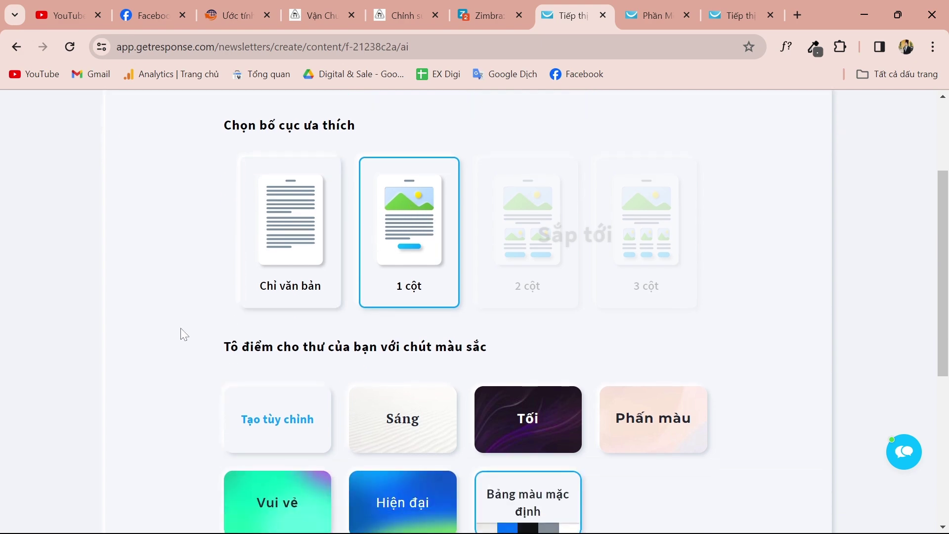
pyautogui.scroll(6, 183, 332)
pyautogui.scroll(-5, 402, 290)
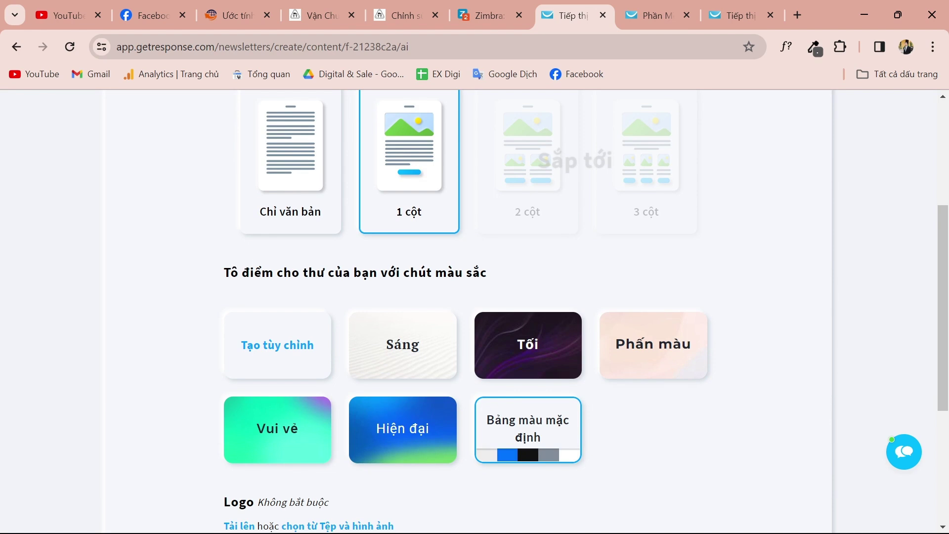
pyautogui.scroll(-2, 477, 296)
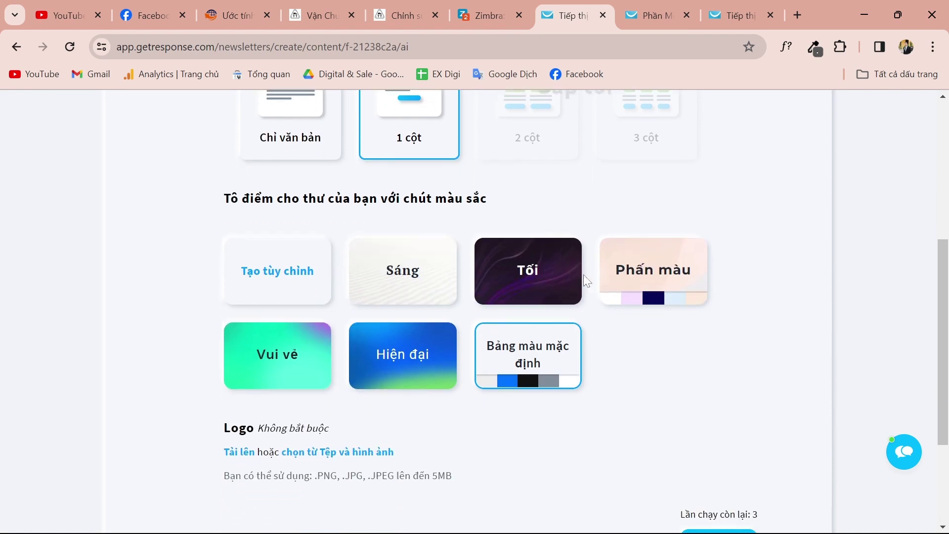
pyautogui.click(521, 269)
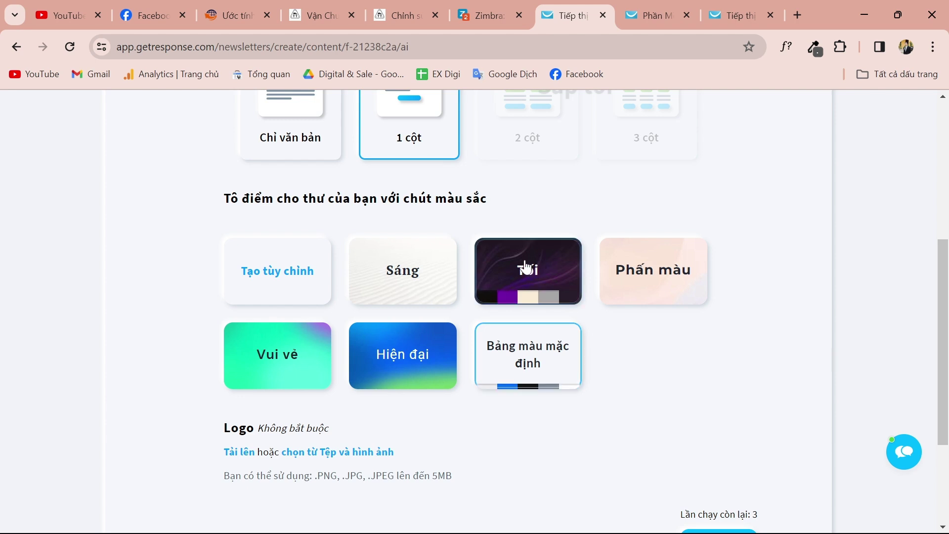
# Start uploading a logo from the computer and look through the Downloads, Screenshots and Saved Pictures folders for the logo file.
pyautogui.scroll(-2, 262, 318)
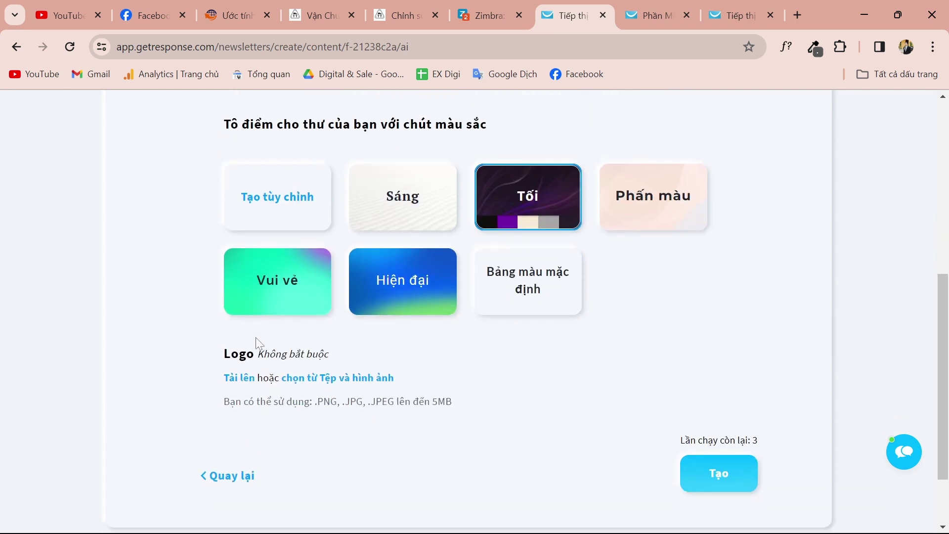
pyautogui.click(243, 379)
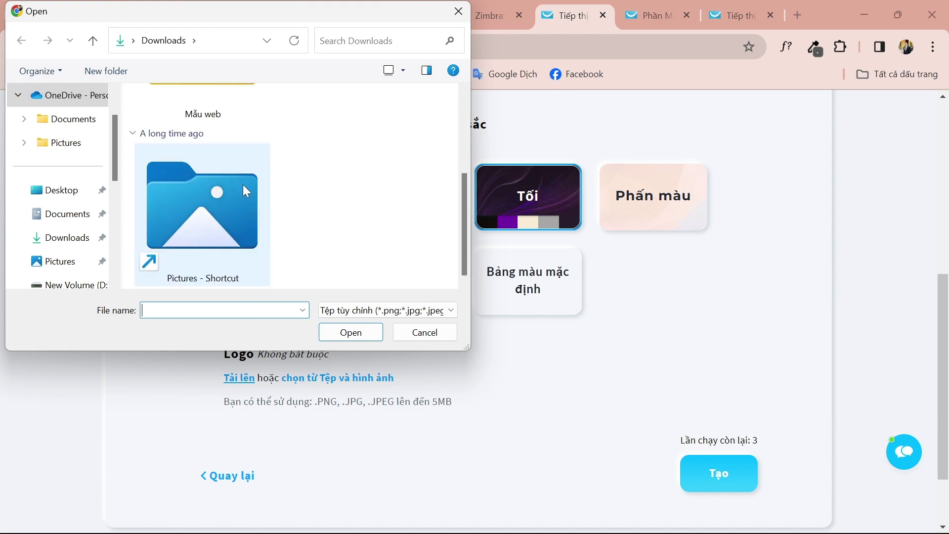
pyautogui.scroll(2, 242, 200)
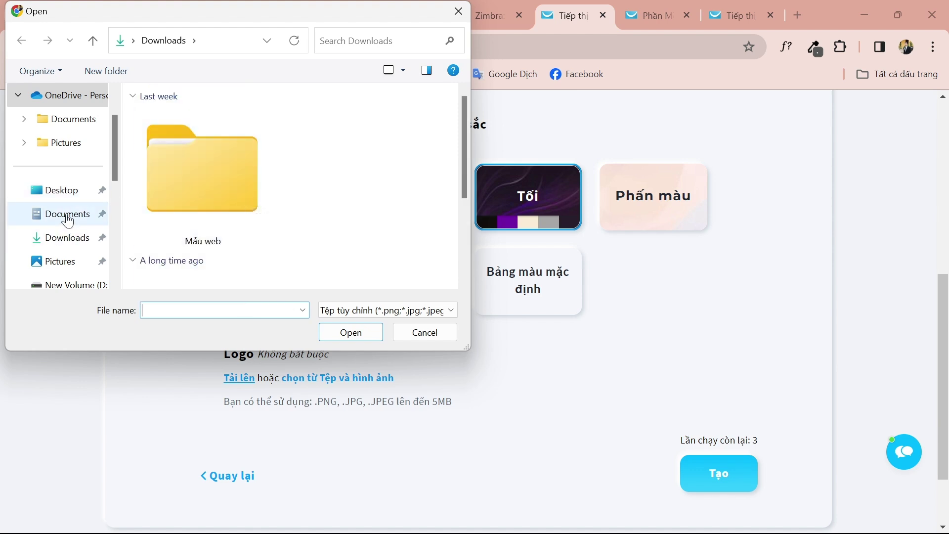
pyautogui.scroll(-1, 67, 264)
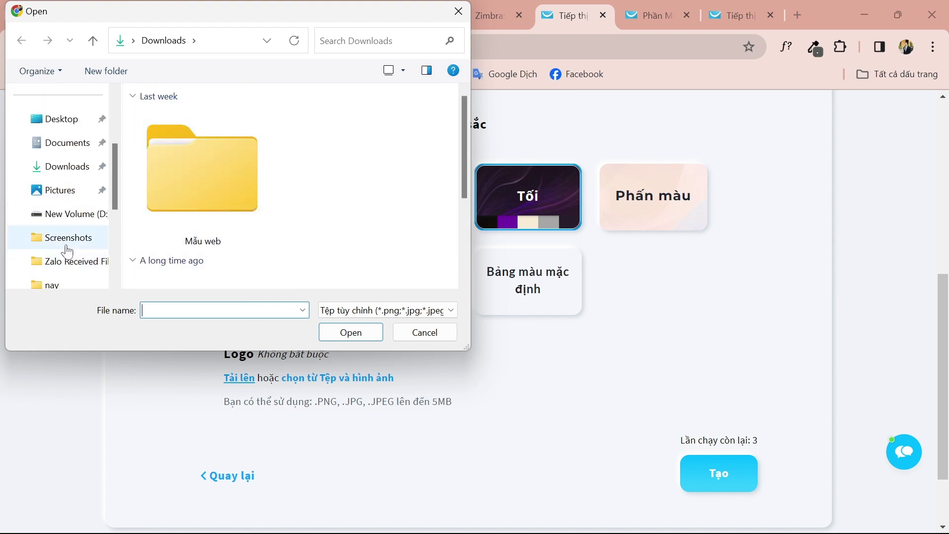
pyautogui.click(74, 193)
pyautogui.doubleClick(330, 128)
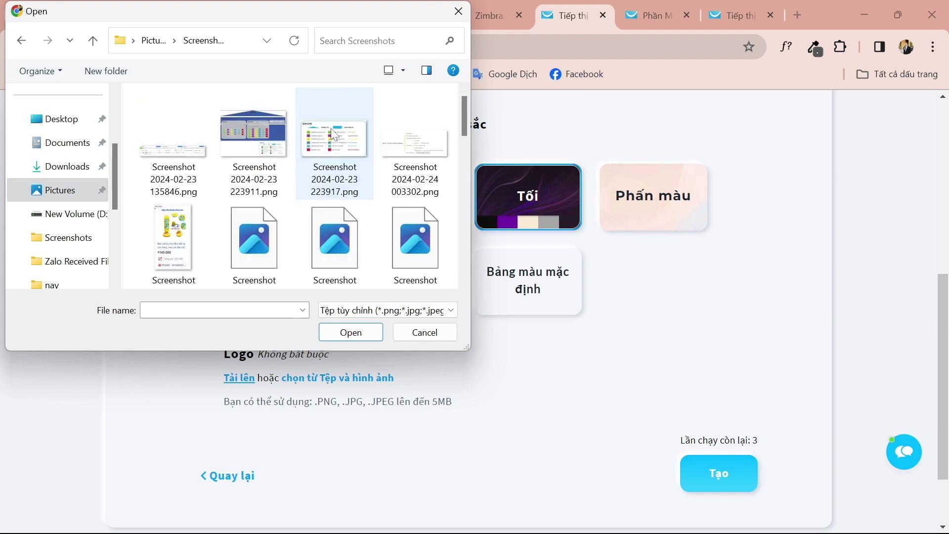
pyautogui.scroll(-5, 292, 170)
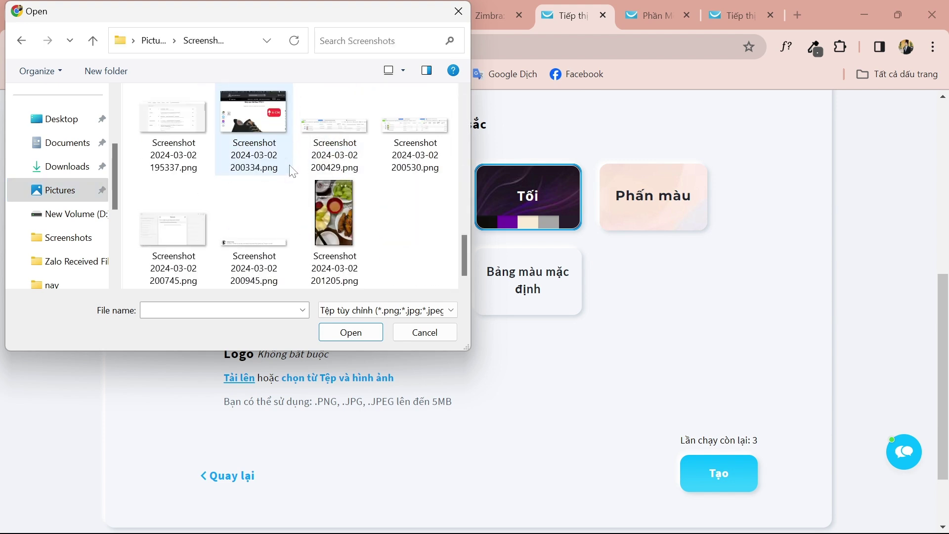
pyautogui.scroll(5, 316, 221)
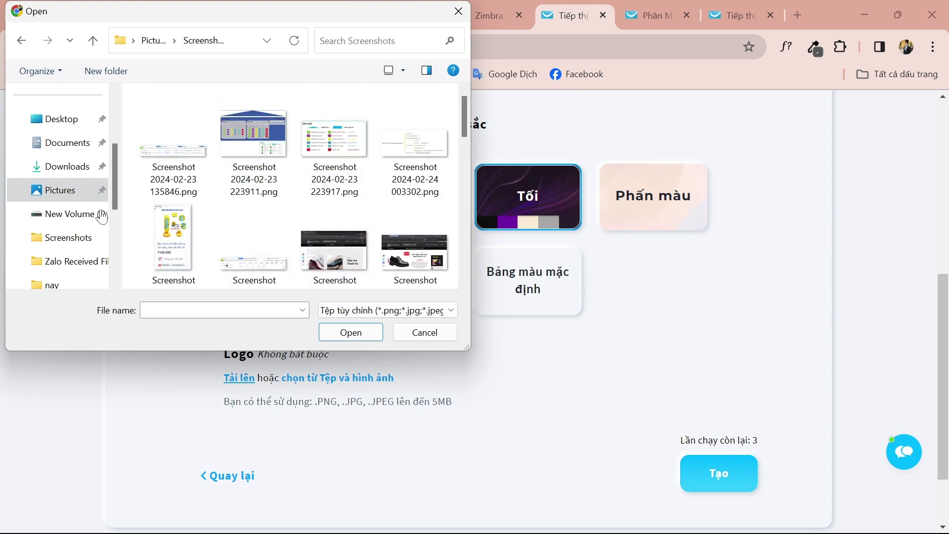
pyautogui.click(69, 193)
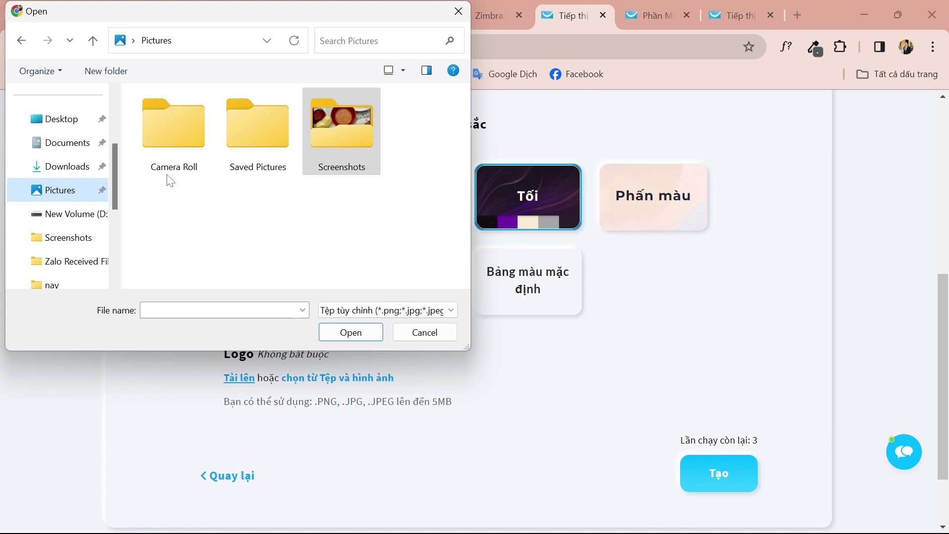
pyautogui.doubleClick(247, 136)
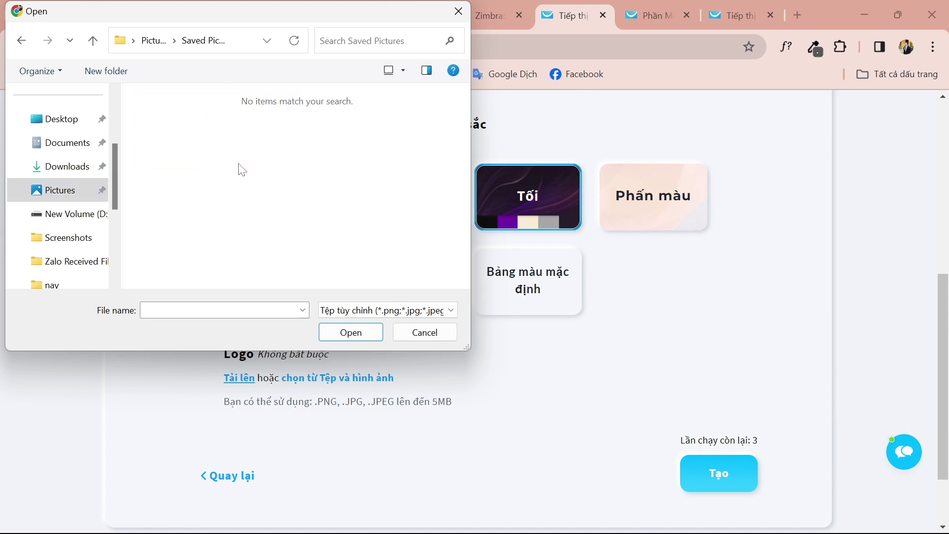
pyautogui.click(60, 194)
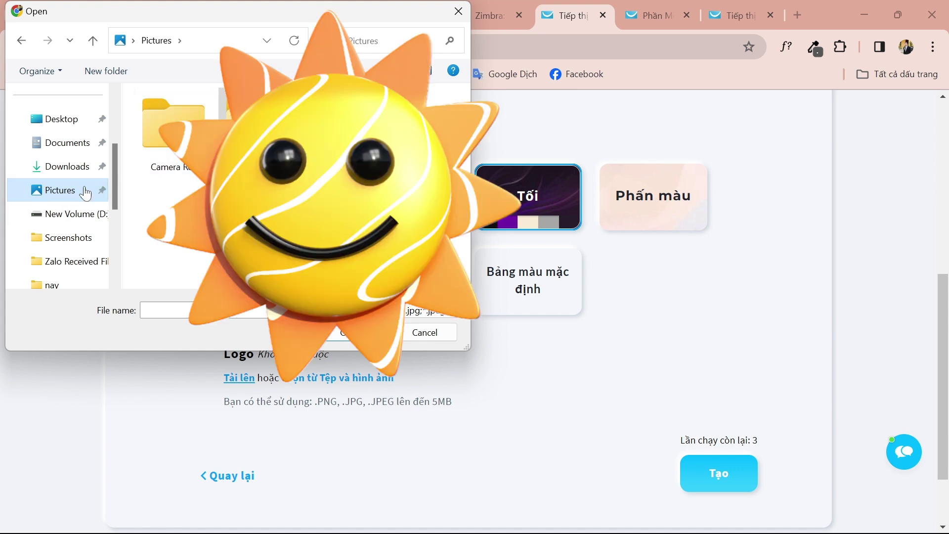
# Choose logoNCN.png from New Volume (D:) as the email's logo.
pyautogui.scroll(-2, 85, 193)
pyautogui.click(81, 144)
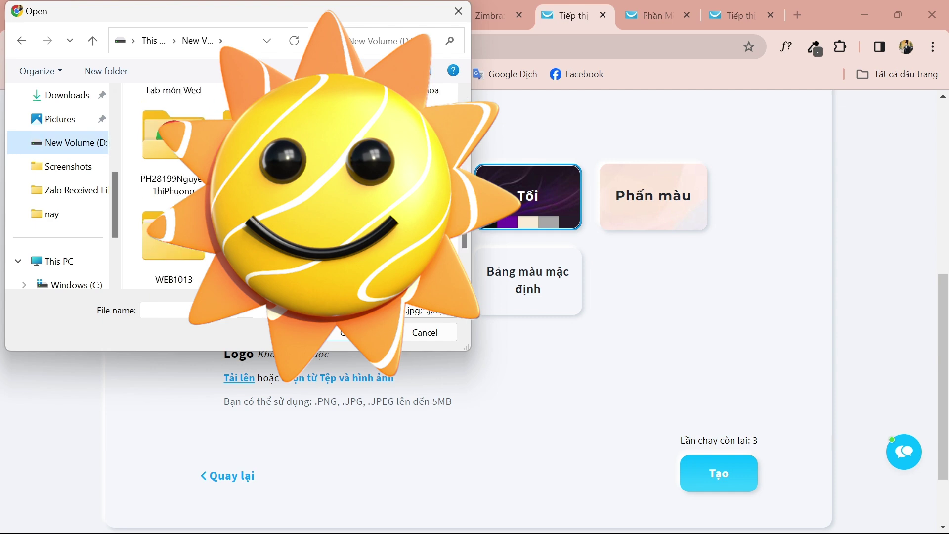
pyautogui.scroll(-2, 173, 188)
pyautogui.click(173, 242)
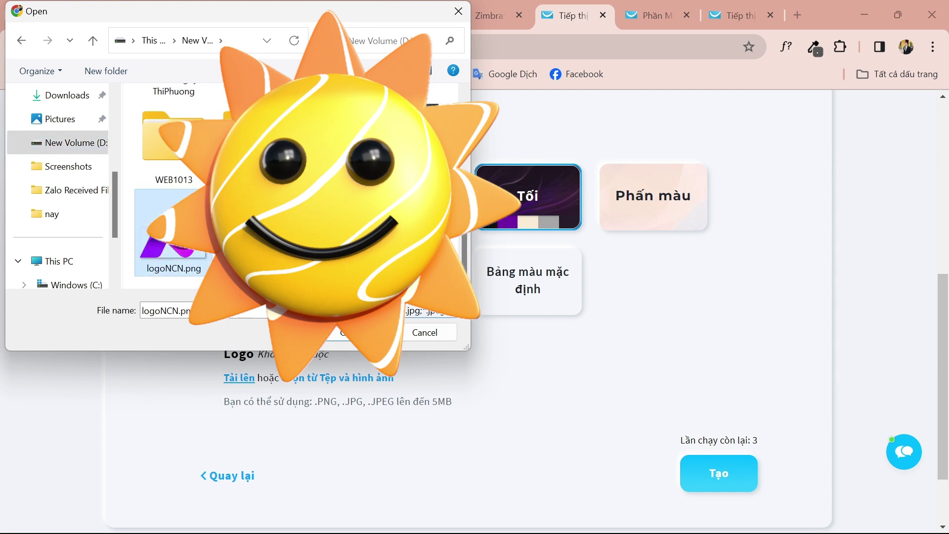
pyautogui.click(337, 334)
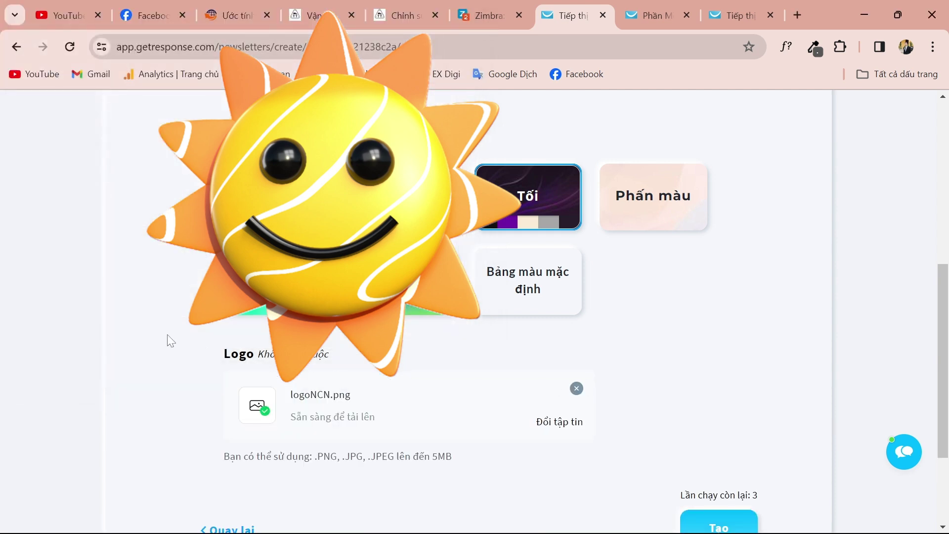
# Review the chosen layout, palette and logo, and generate the email with the AI creator.
pyautogui.scroll(-3, 173, 346)
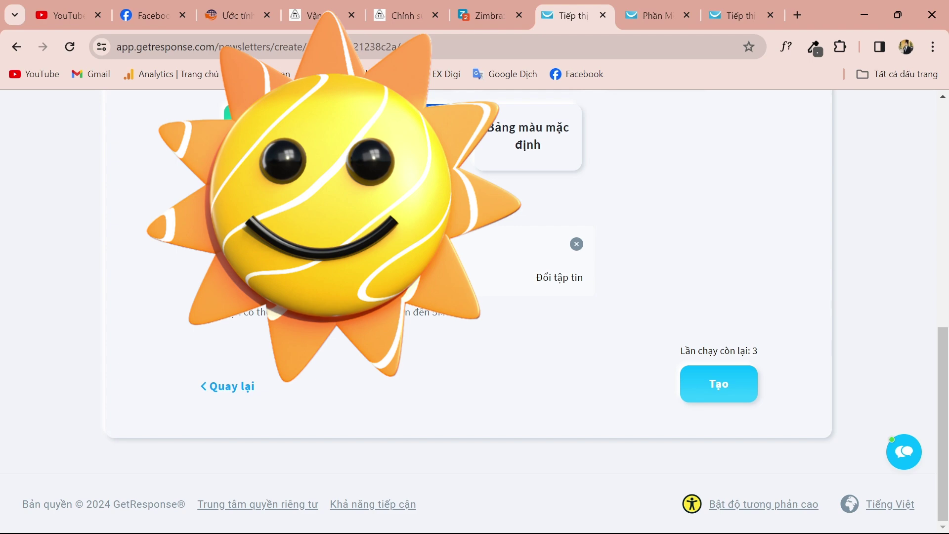
pyautogui.scroll(5, 697, 381)
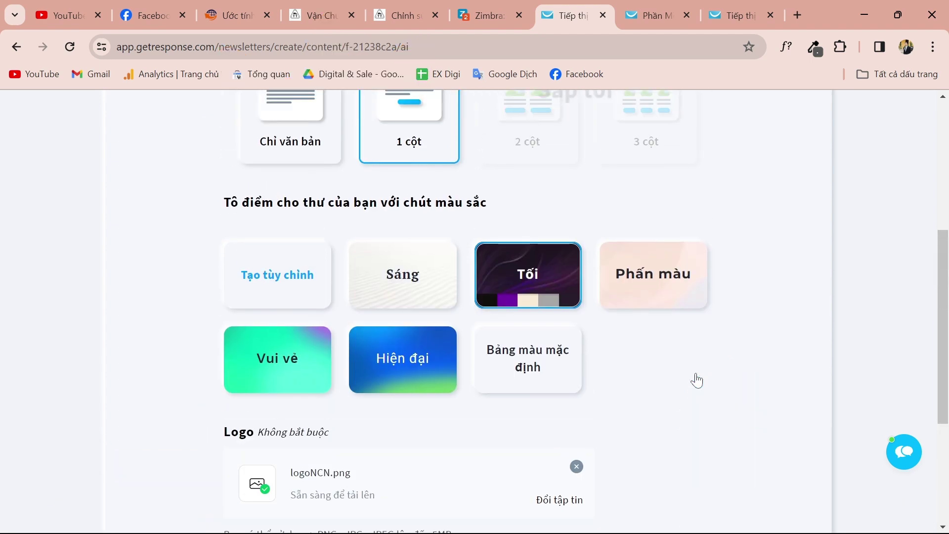
pyautogui.scroll(5, 697, 381)
pyautogui.scroll(-10, 697, 388)
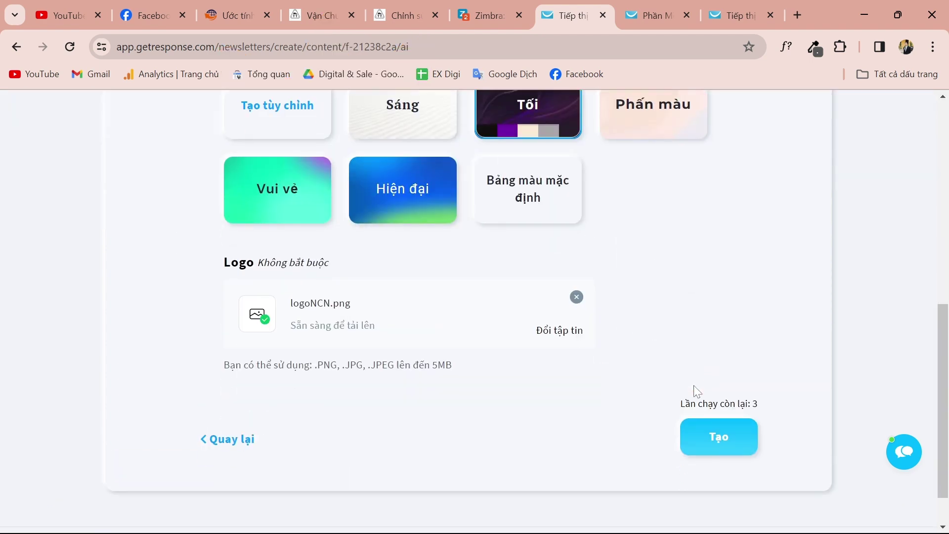
pyautogui.scroll(-1, 693, 384)
pyautogui.click(710, 388)
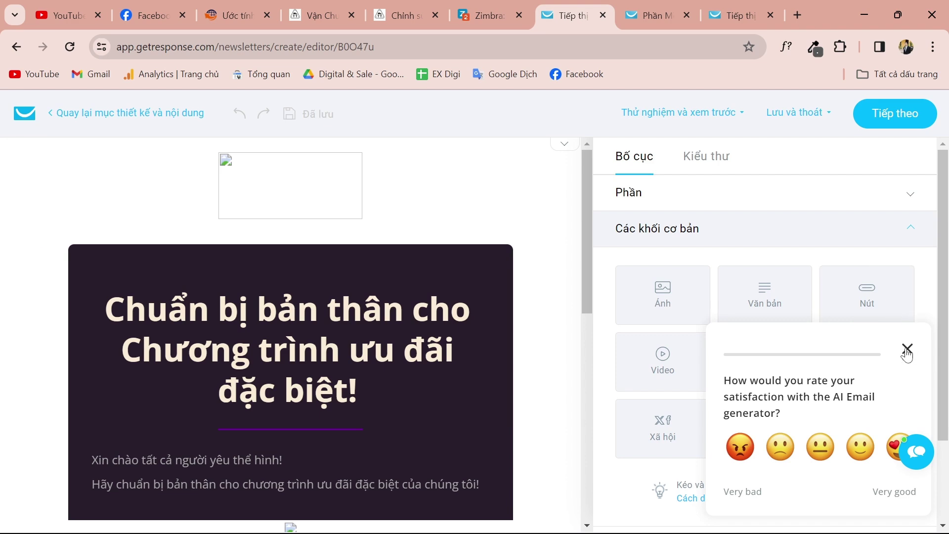
# Look over the generated email and inspect the image settings of the header logo and of the image block between the text sections.
pyautogui.scroll(-5, 283, 278)
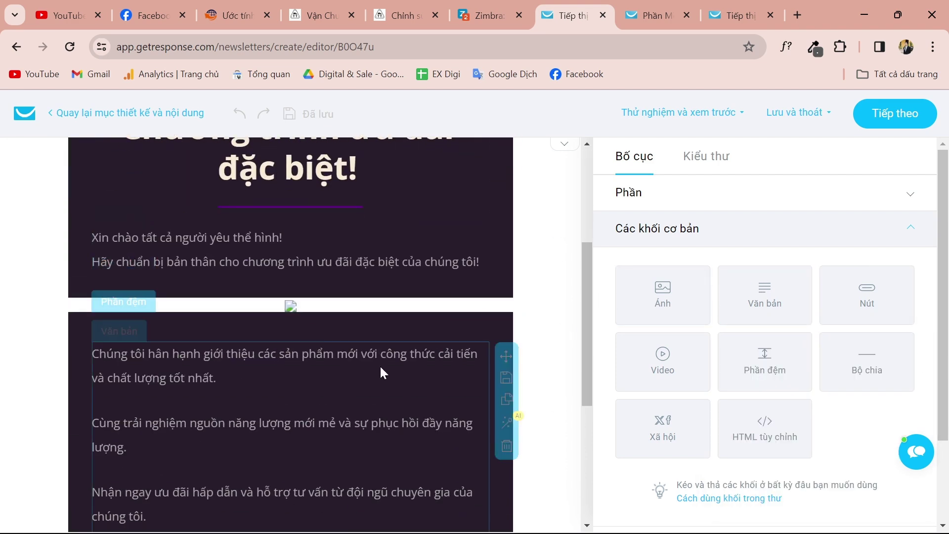
pyautogui.scroll(-6, 380, 368)
pyautogui.scroll(12, 364, 370)
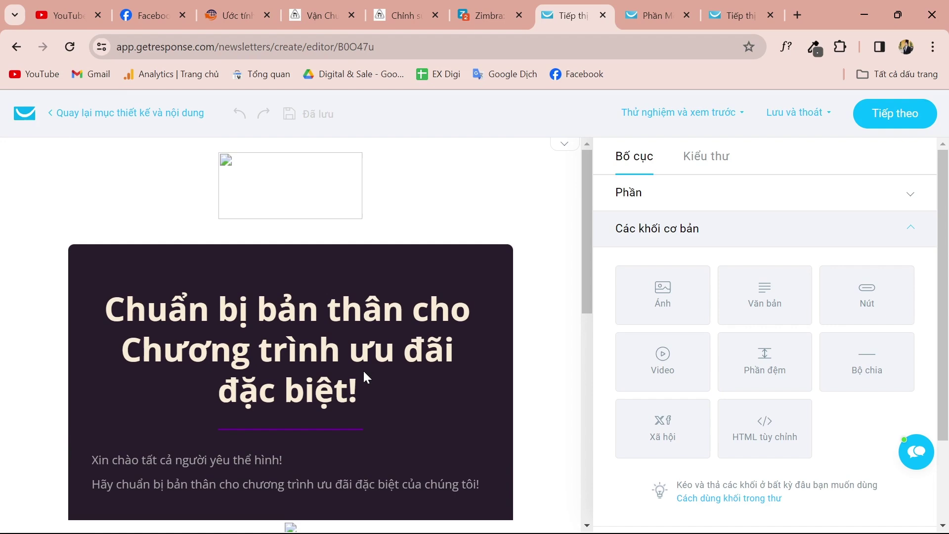
pyautogui.click(286, 173)
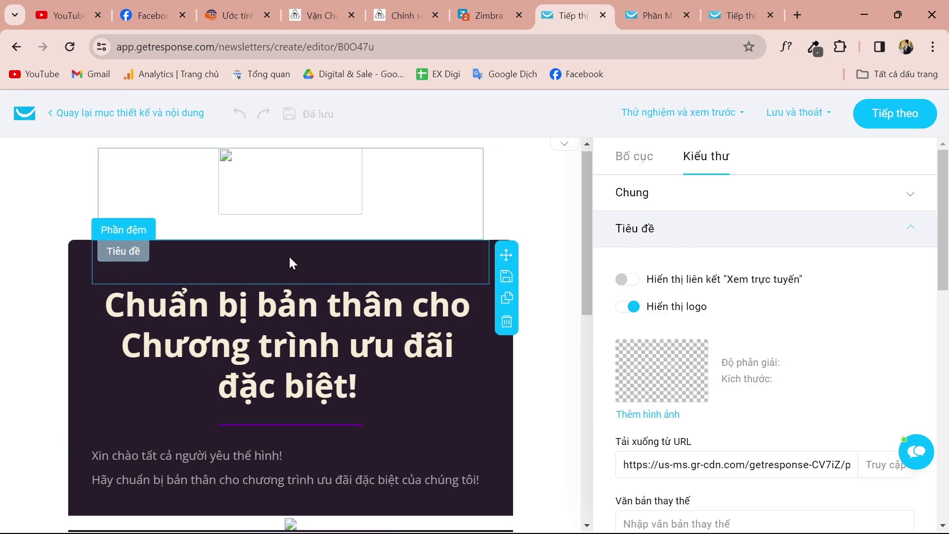
pyautogui.scroll(-7, 289, 257)
pyautogui.scroll(5, 290, 265)
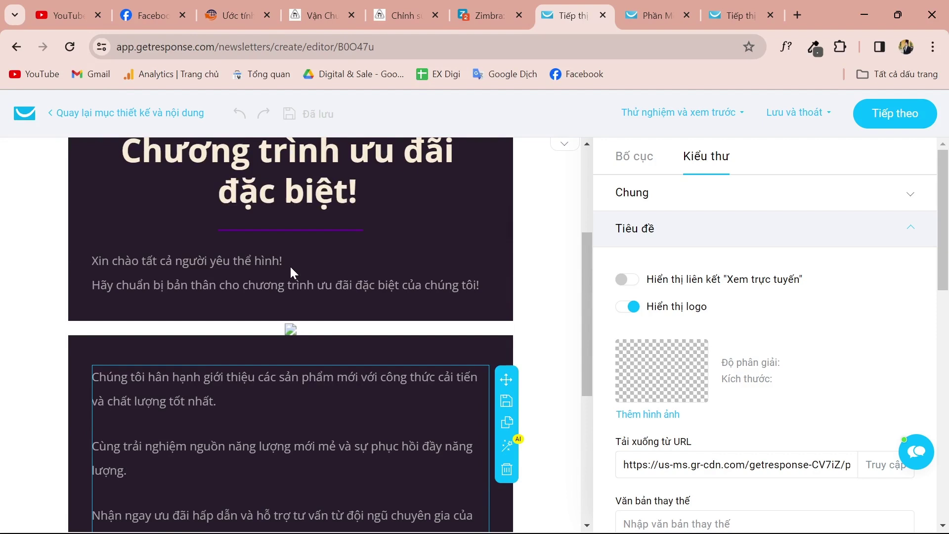
pyautogui.click(259, 328)
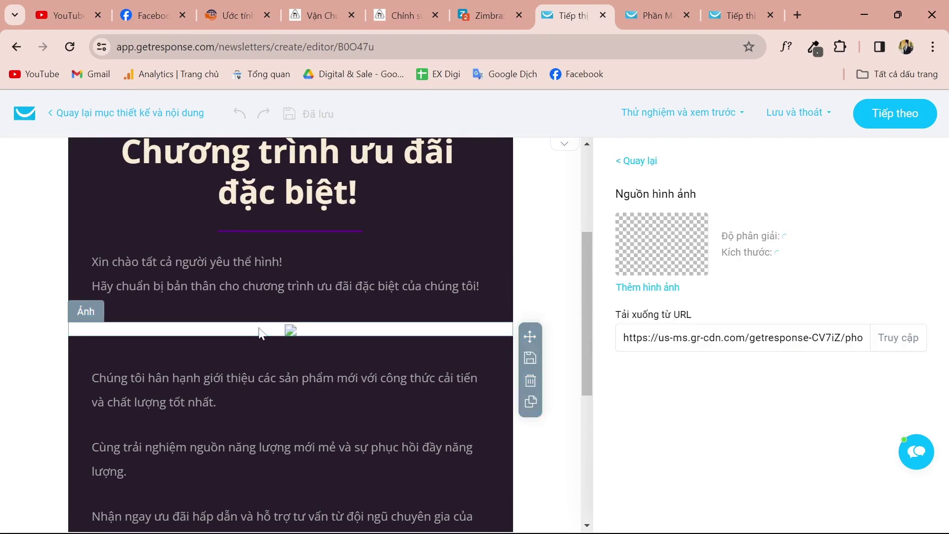
pyautogui.scroll(4, 259, 327)
pyautogui.click(266, 196)
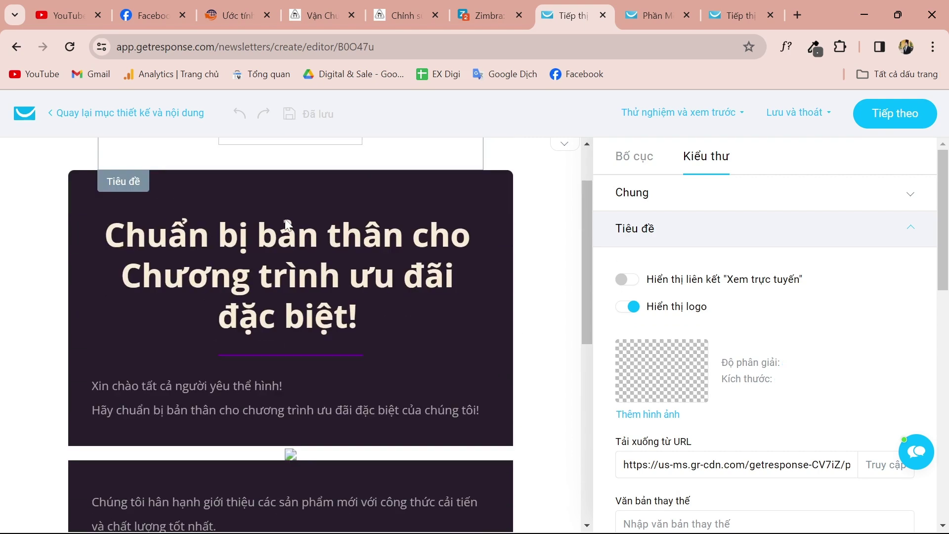
# Read through the generated email's heading, greeting, body paragraphs, "Khám phá ngay" button and social icons.
pyautogui.scroll(-10, 285, 242)
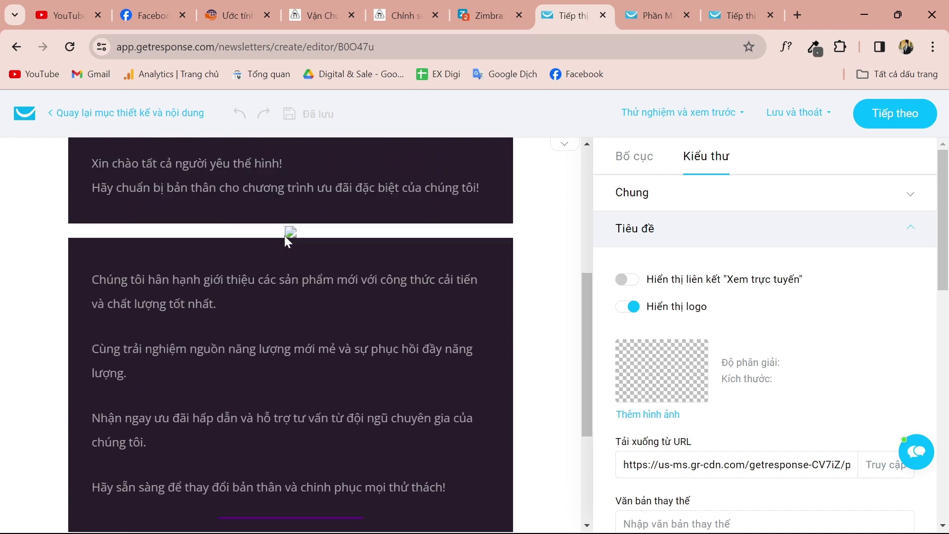
pyautogui.scroll(8, 284, 235)
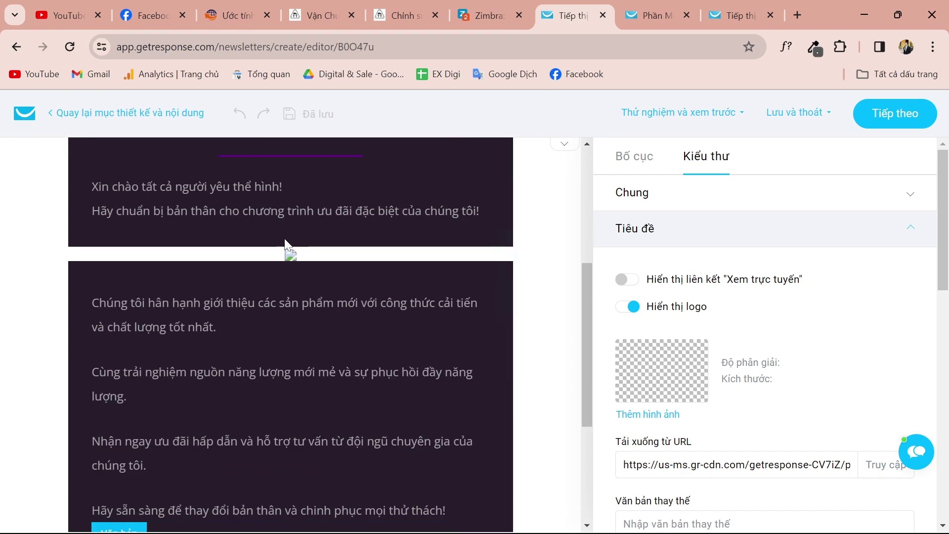
pyautogui.scroll(3, 283, 239)
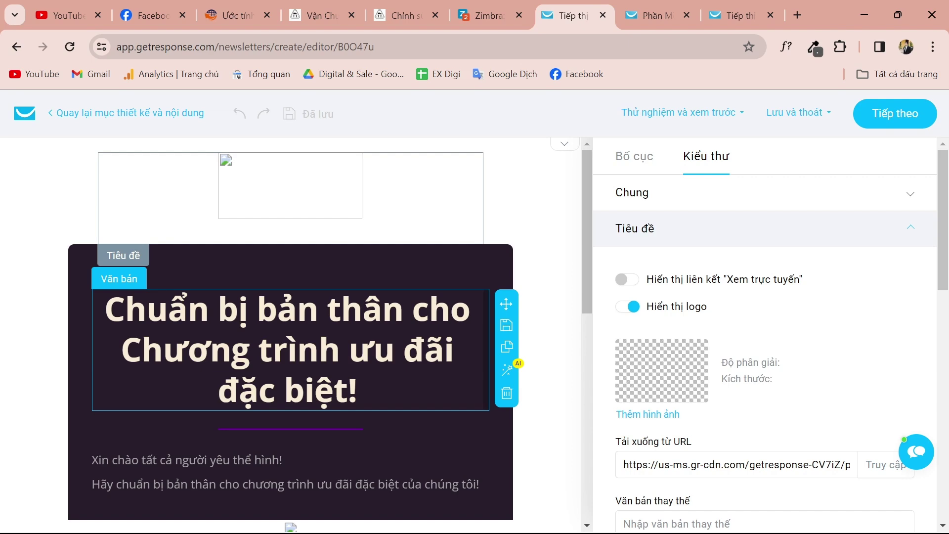
pyautogui.scroll(-10, 259, 307)
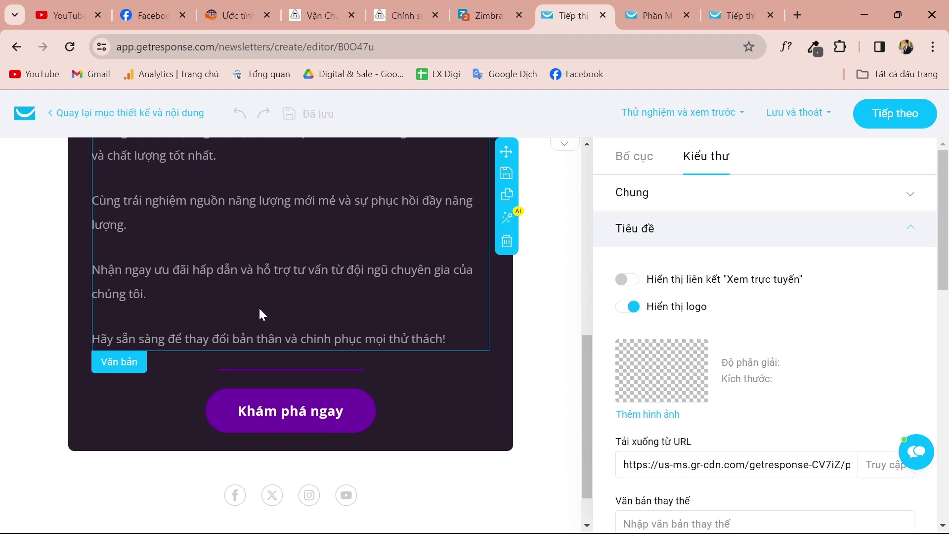
pyautogui.scroll(10, 259, 307)
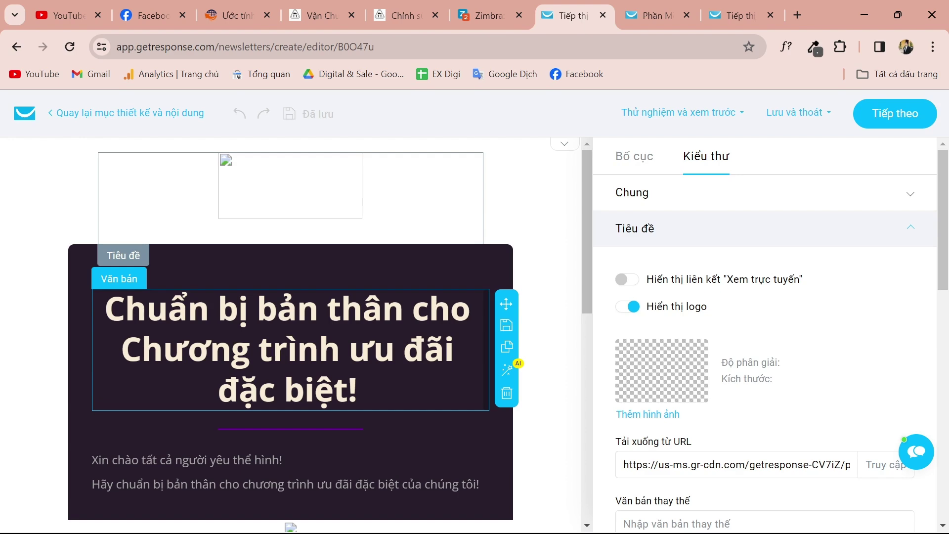
pyautogui.scroll(-10, 222, 268)
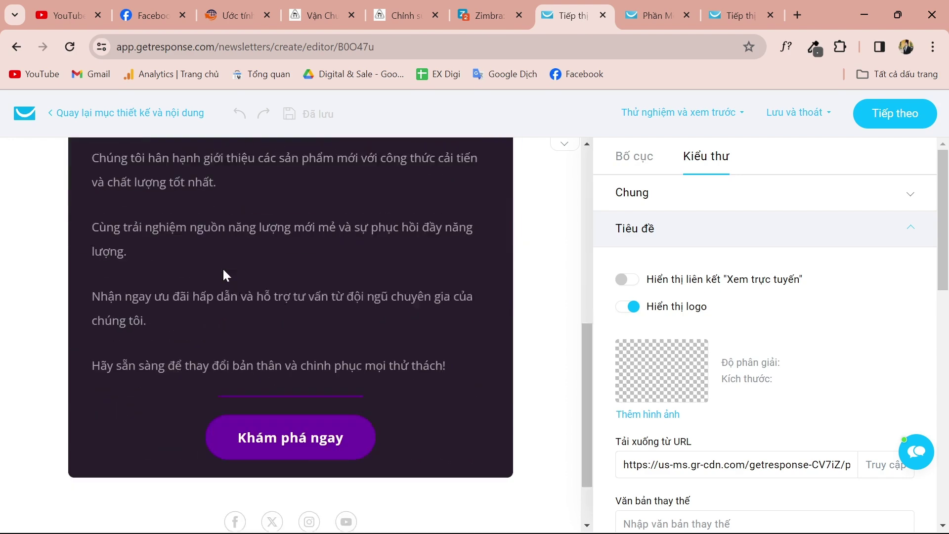
pyautogui.scroll(7, 223, 277)
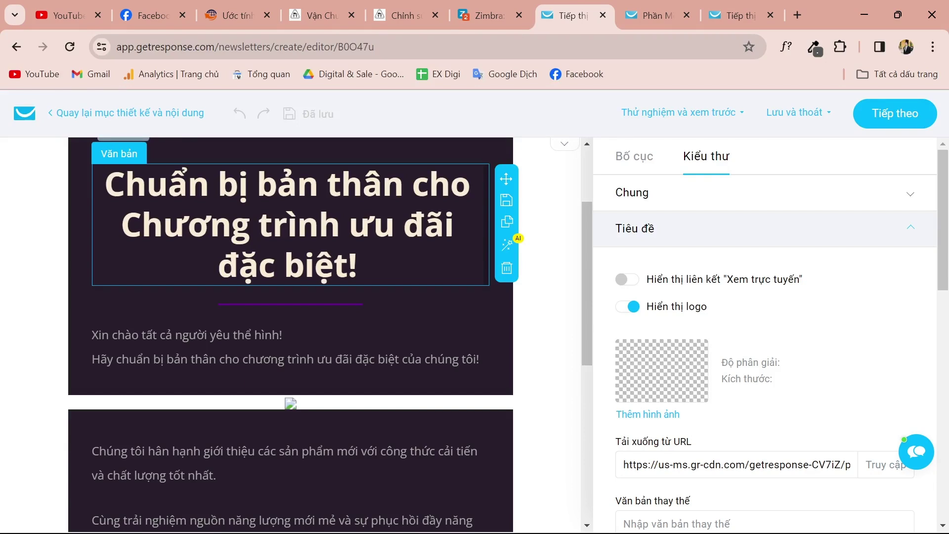
pyautogui.scroll(3, 274, 245)
pyautogui.scroll(-5, 274, 245)
pyautogui.scroll(5, 273, 245)
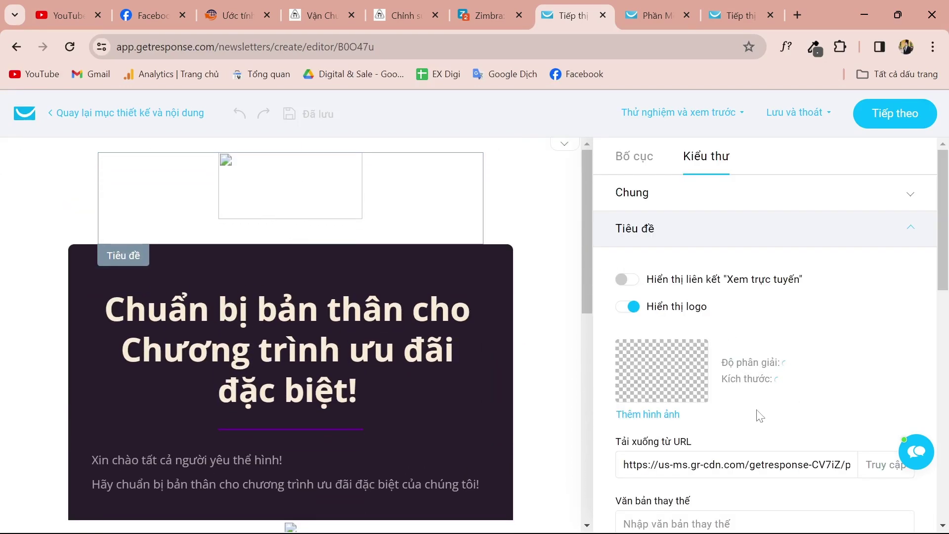
# Examine the header's logo settings, including alternative text, alignment, width, height, padding and background colour.
pyautogui.scroll(-5, 731, 415)
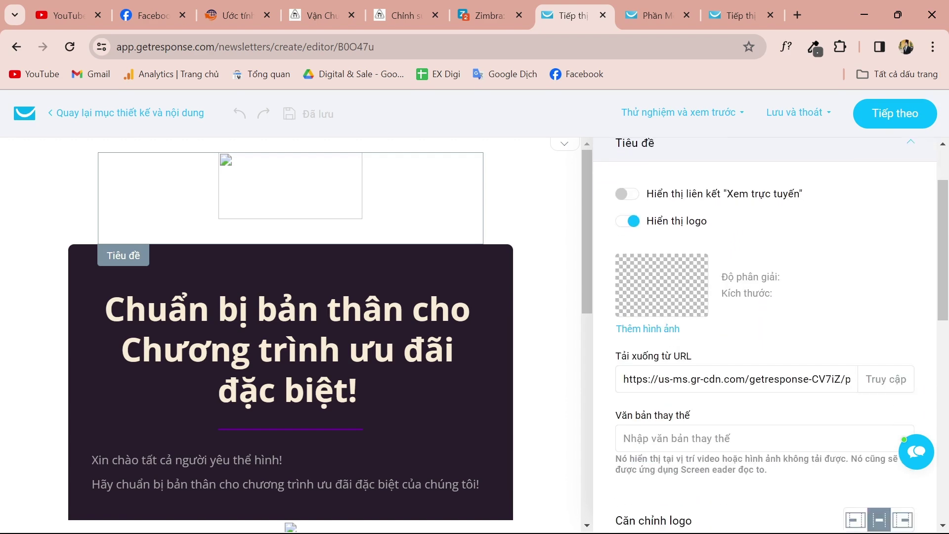
pyautogui.scroll(-8, 738, 419)
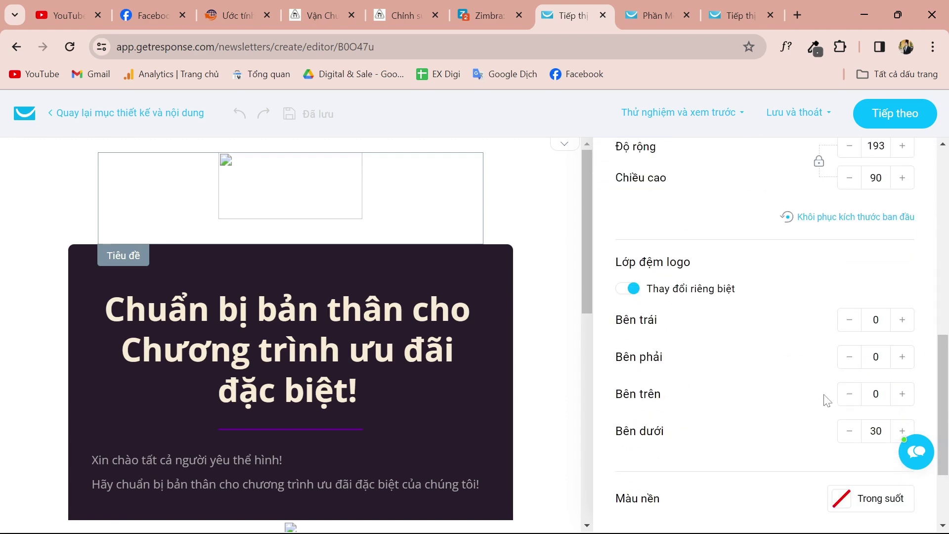
pyautogui.scroll(6, 736, 375)
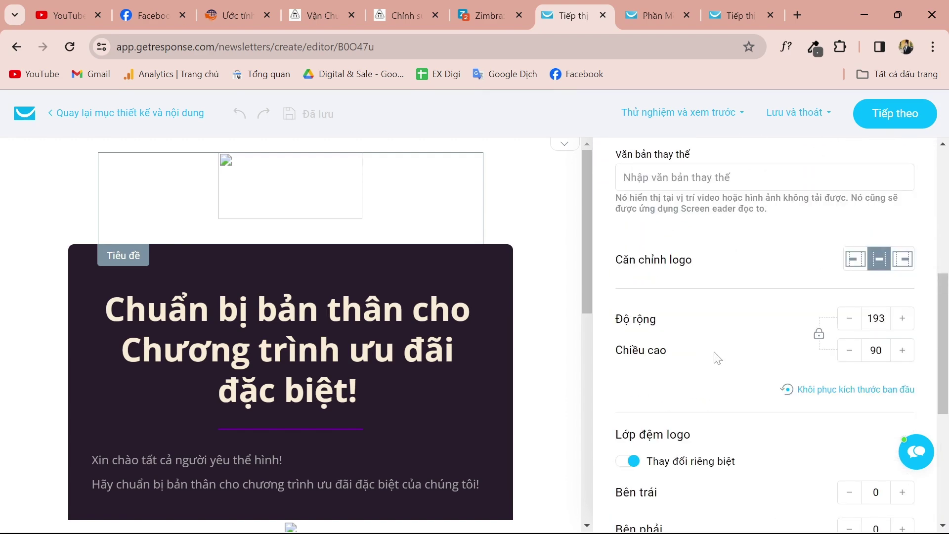
pyautogui.scroll(7, 713, 356)
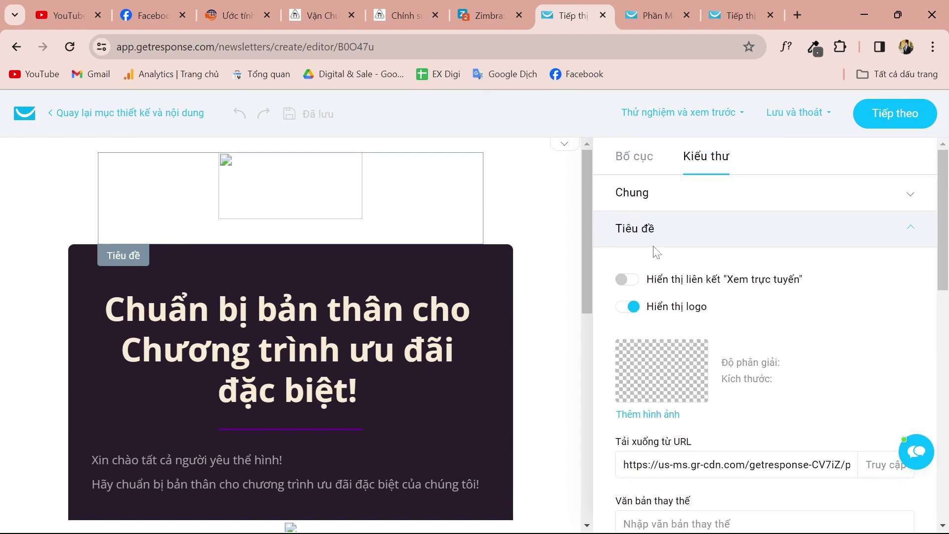
# Add a text block above the email's main heading and enter the sample text "hjgfyu" in it.
pyautogui.click(641, 156)
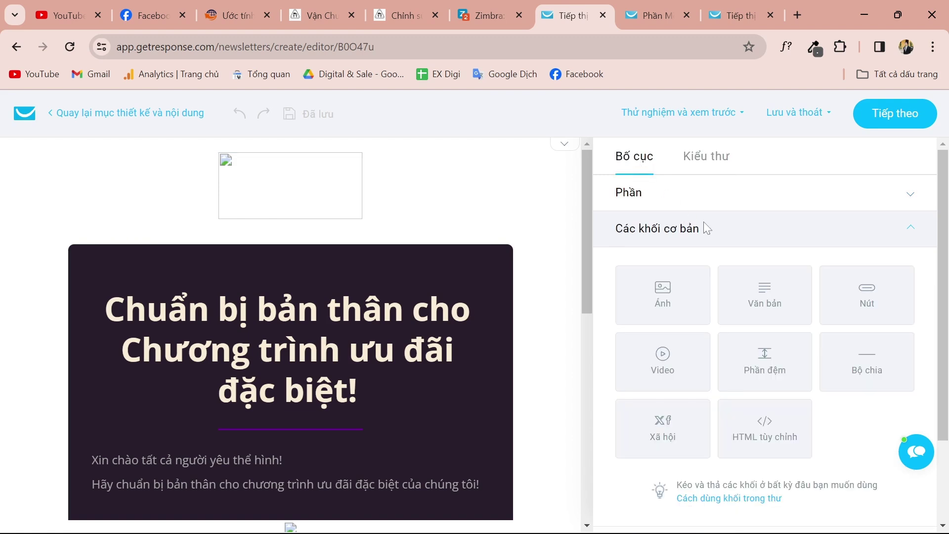
pyautogui.moveTo(769, 299); pyautogui.dragTo(331, 284)
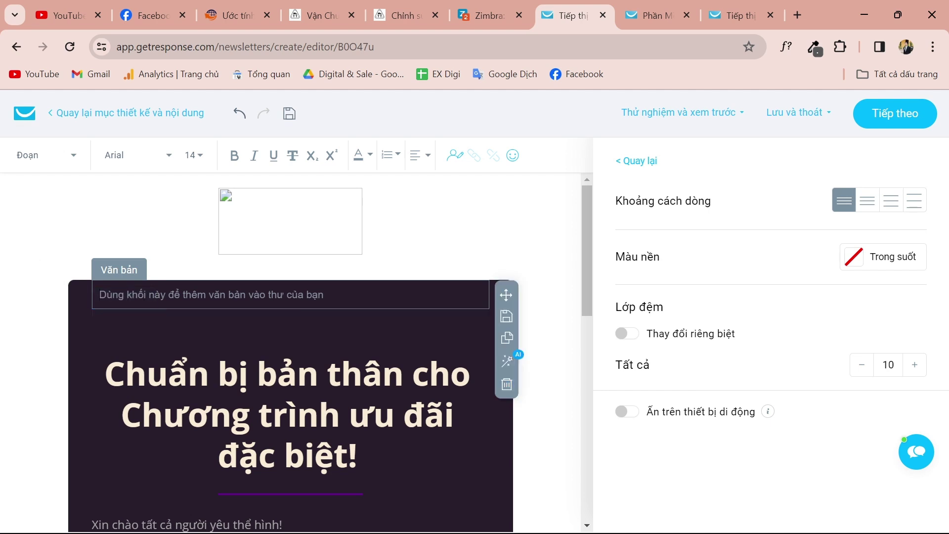
pyautogui.write('hjgfyu')
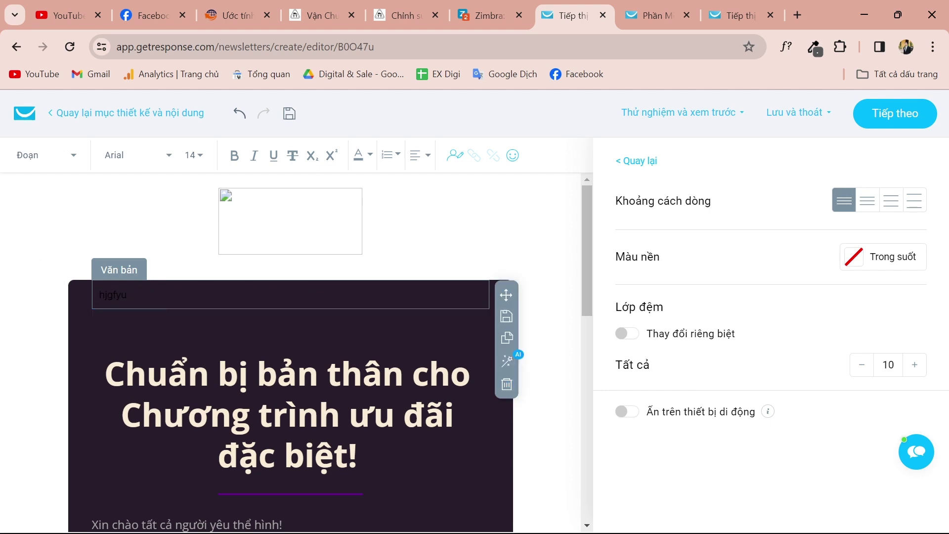
pyautogui.hotkey('ctrl', 'a')
pyautogui.click(627, 173)
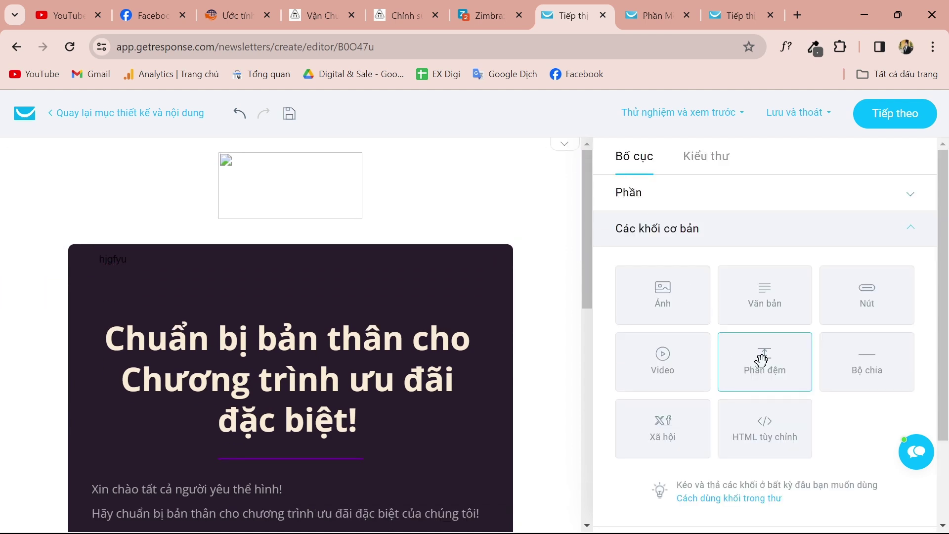
# Delete the sample text block above the main heading.
pyautogui.scroll(-2, 759, 360)
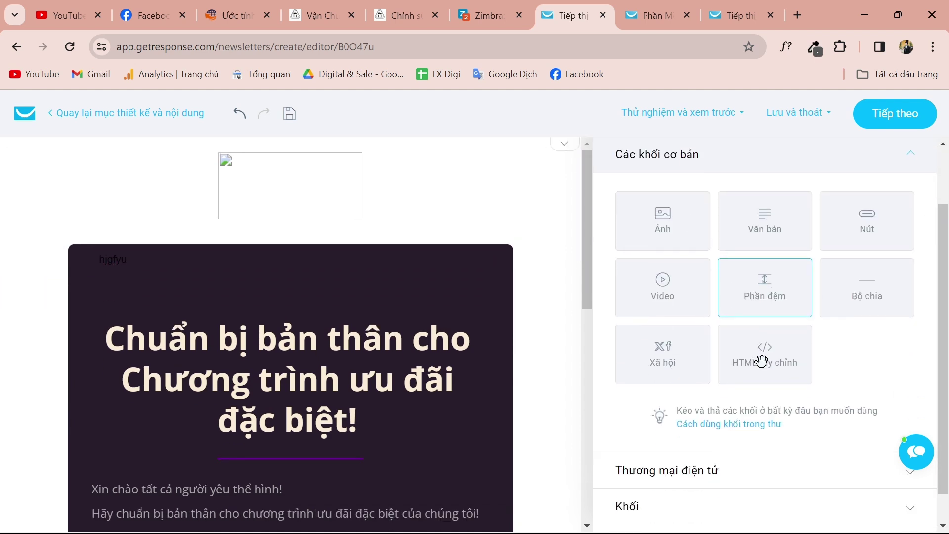
pyautogui.click(195, 261)
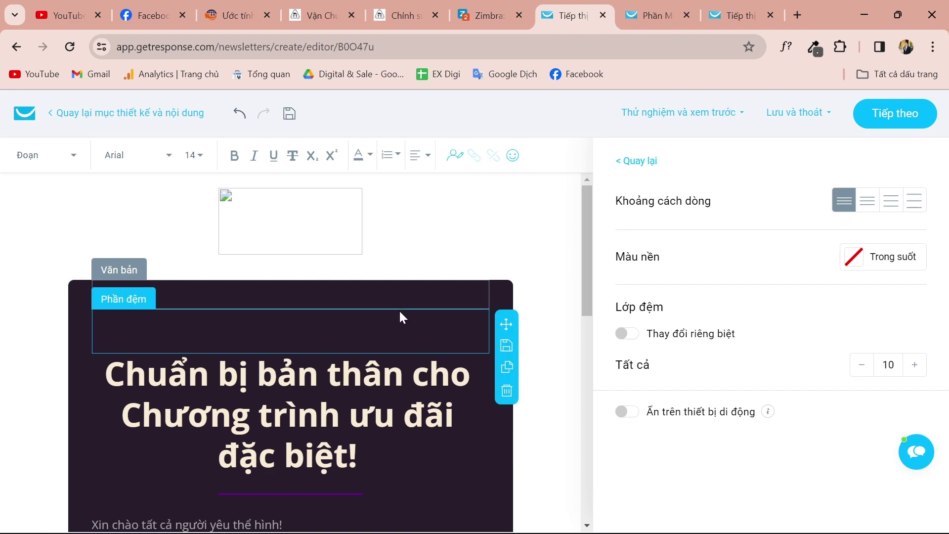
pyautogui.click(507, 384)
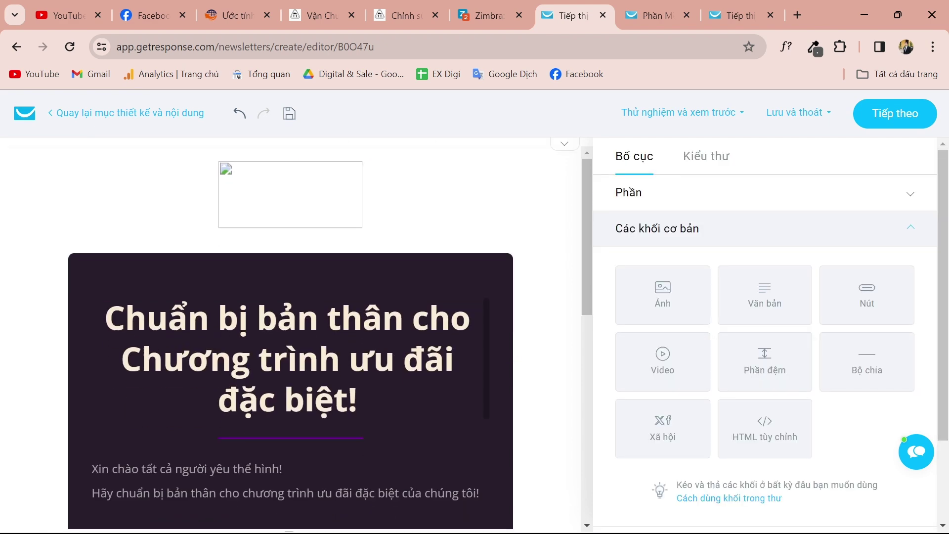
# Inspect the text settings of the main heading and of the body paragraphs, down to the email's footer.
pyautogui.scroll(-4, 290, 297)
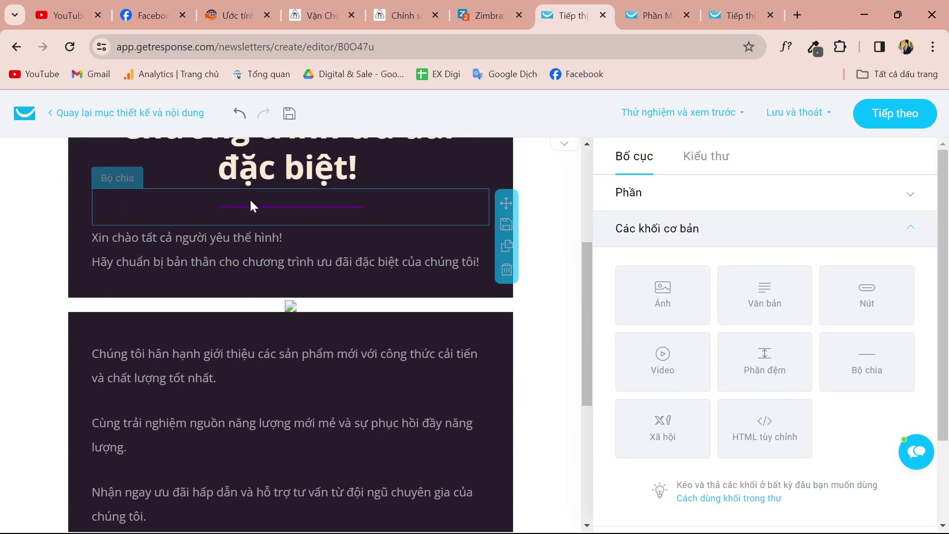
pyautogui.scroll(3, 290, 297)
pyautogui.click(237, 235)
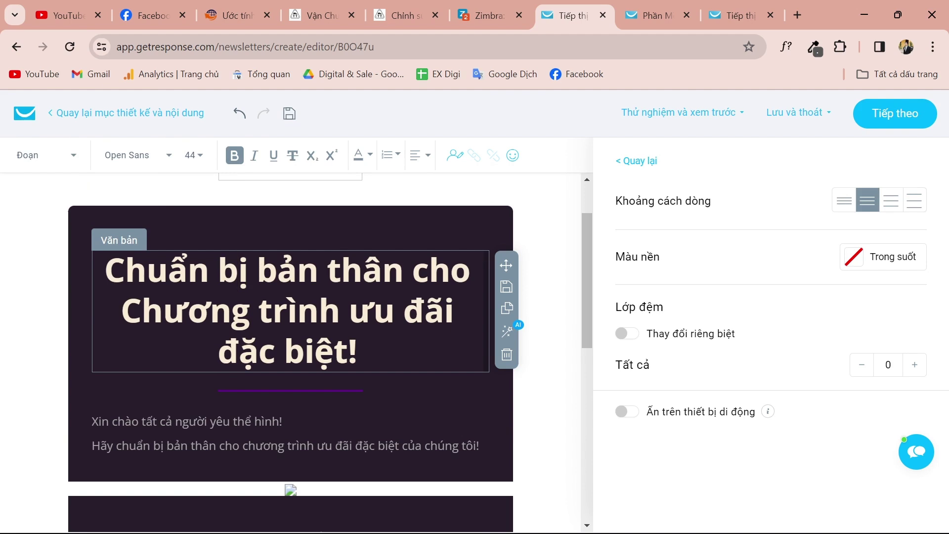
pyautogui.moveTo(257, 271); pyautogui.dragTo(314, 353)
pyautogui.click(314, 354)
pyautogui.scroll(-2, 315, 353)
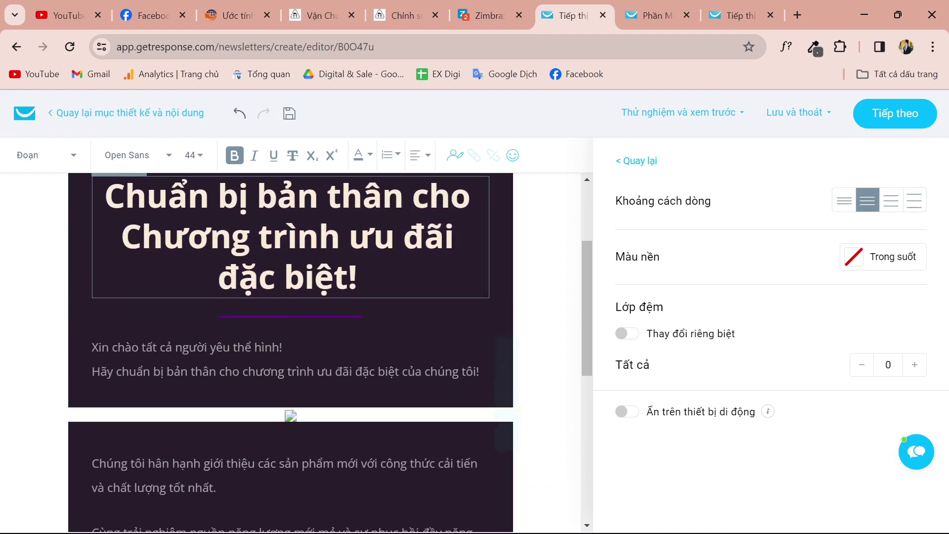
pyautogui.scroll(-3, 242, 363)
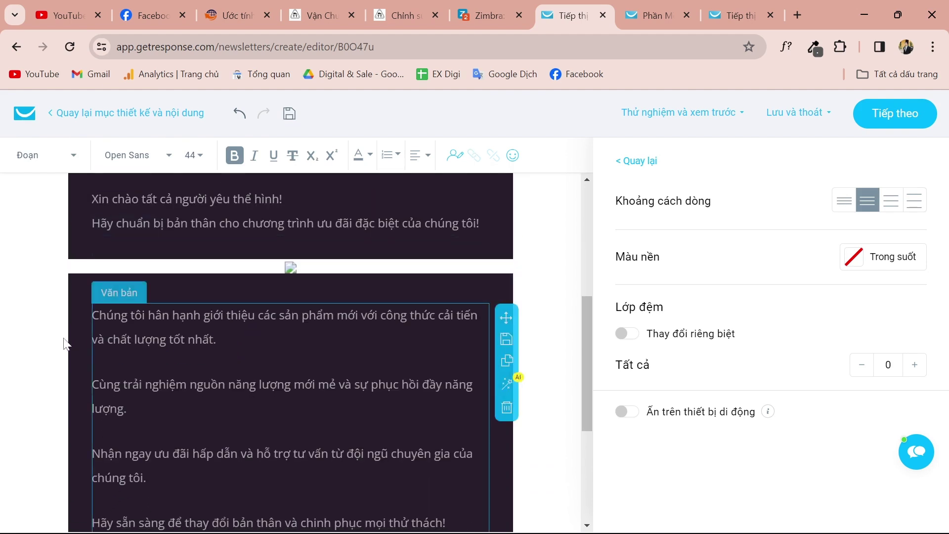
pyautogui.click(242, 363)
pyautogui.scroll(-2, 241, 363)
pyautogui.scroll(-3, 165, 369)
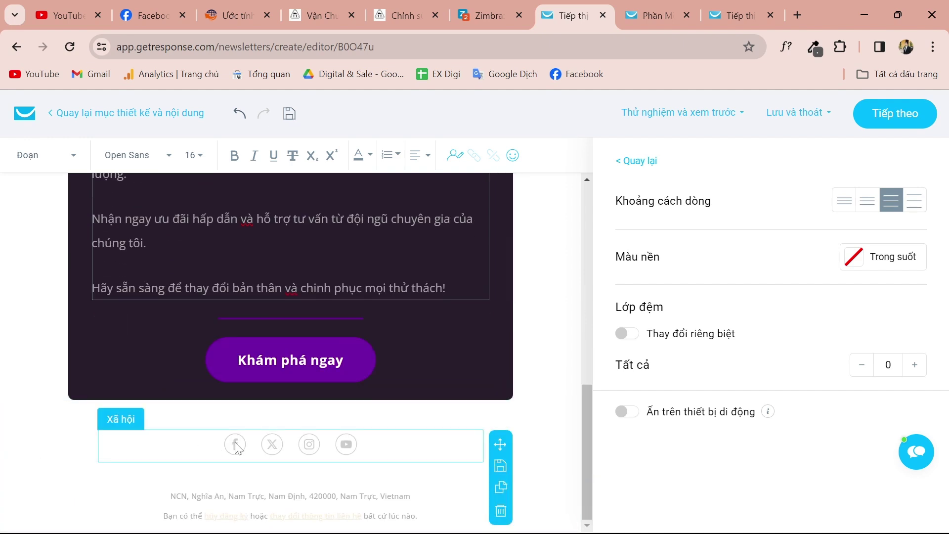
# Open the social icons block's settings and check the suggested links for the Facebook profile.
pyautogui.click(201, 445)
pyautogui.click(642, 300)
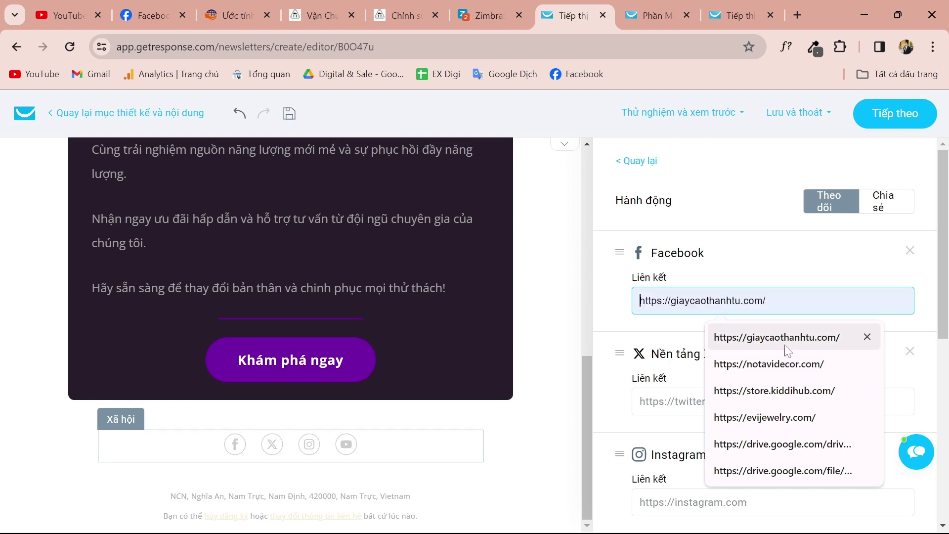
pyautogui.click(611, 304)
pyautogui.scroll(5, 184, 377)
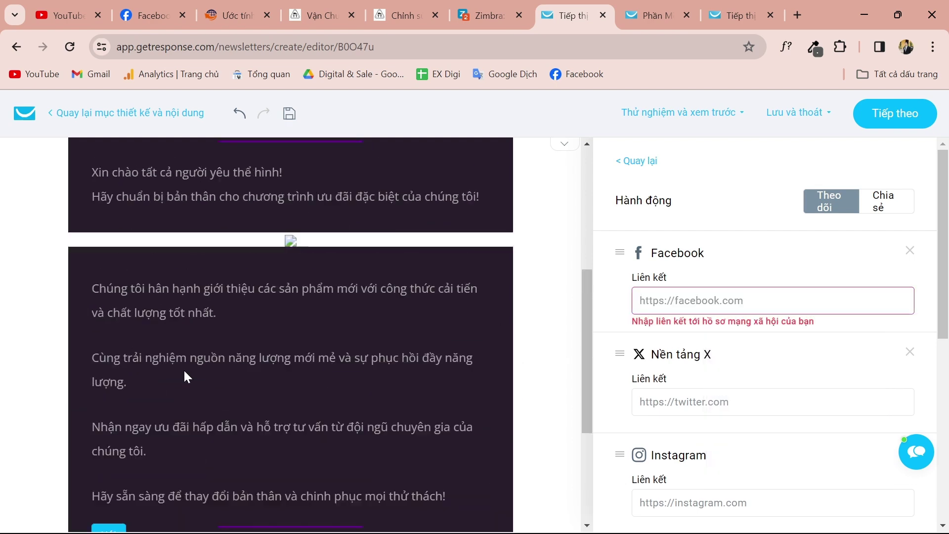
pyautogui.scroll(-4, 185, 377)
pyautogui.click(211, 433)
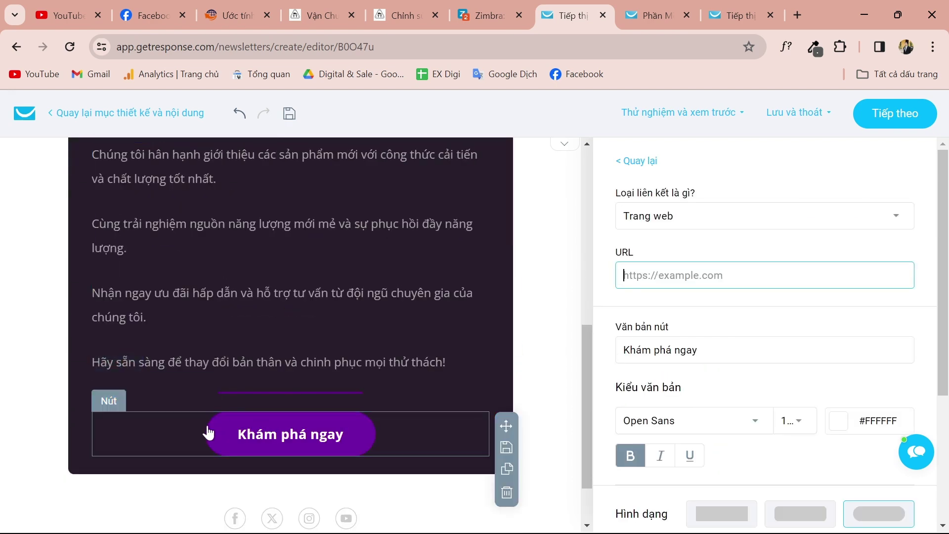
pyautogui.click(623, 274)
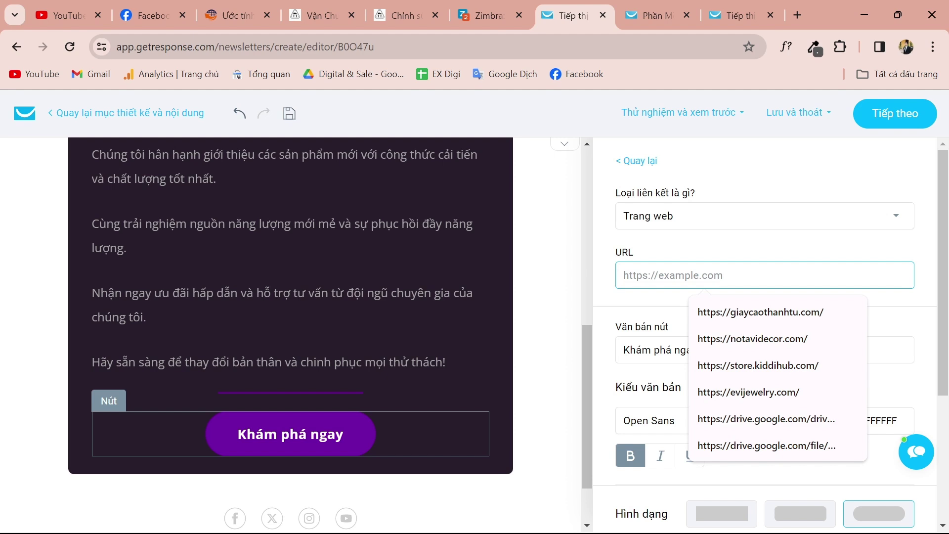
pyautogui.click(734, 322)
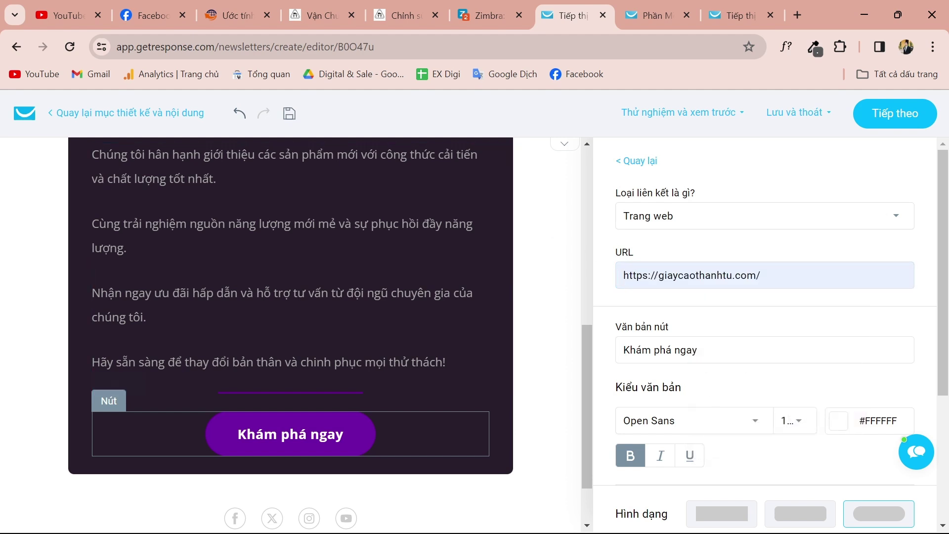
# Change the colour of the "Khám phá ngay" button to yellow #FBE65D.
pyautogui.scroll(-4, 660, 356)
pyautogui.scroll(3, 682, 346)
pyautogui.scroll(-3, 709, 339)
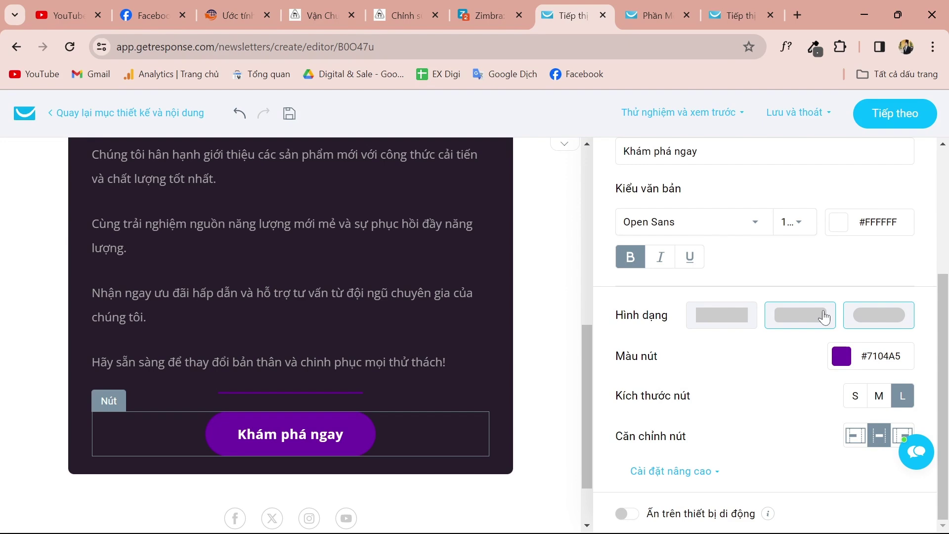
pyautogui.click(841, 356)
pyautogui.click(793, 420)
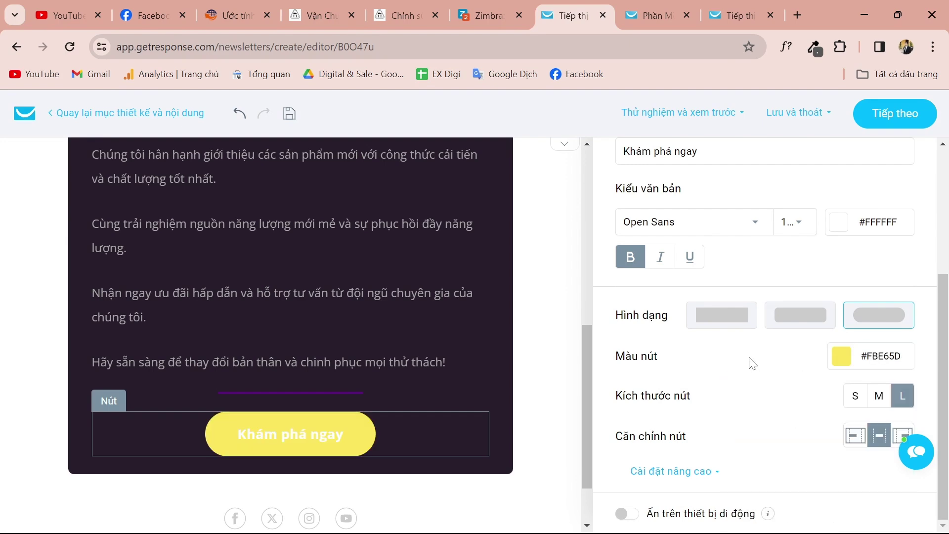
pyautogui.scroll(8, 278, 319)
pyautogui.scroll(-14, 278, 319)
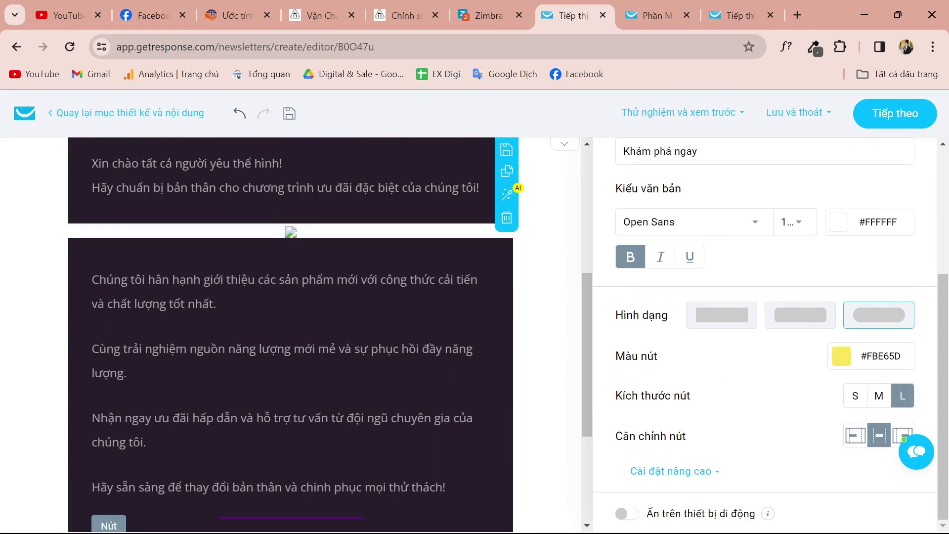
pyautogui.scroll(8, 243, 290)
pyautogui.scroll(-8, 242, 290)
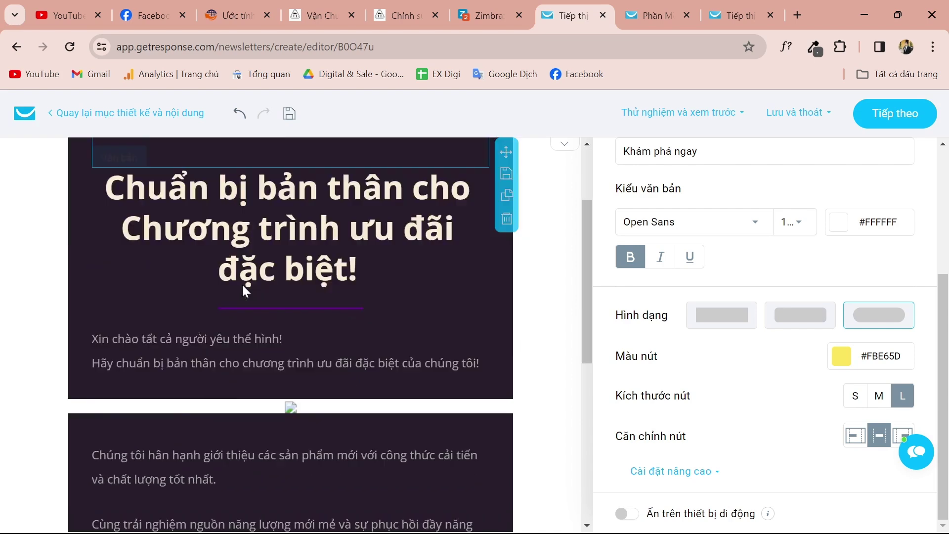
pyautogui.scroll(10, 242, 291)
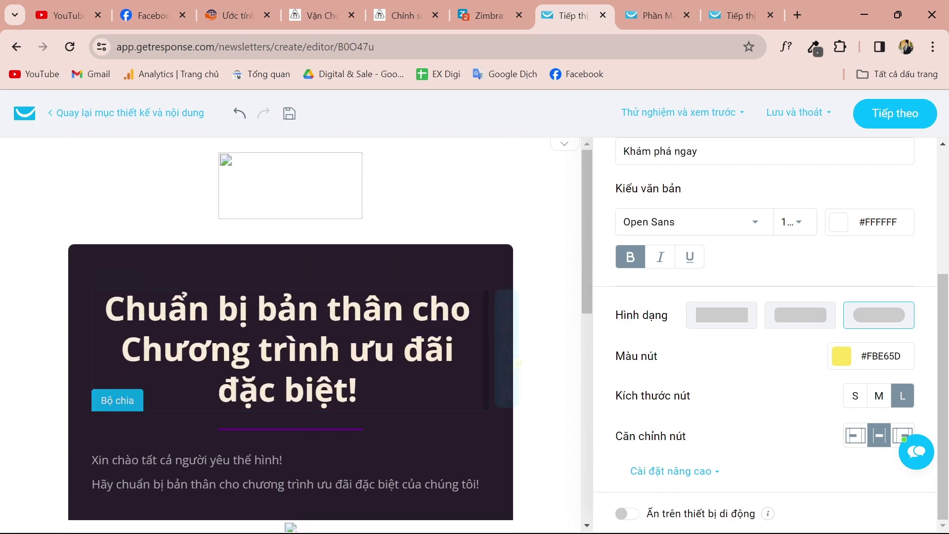
# Open the account dashboard through the "Đăng nhập" link on the GetResponse home page and close the spare browser tab.
pyautogui.click(646, 7)
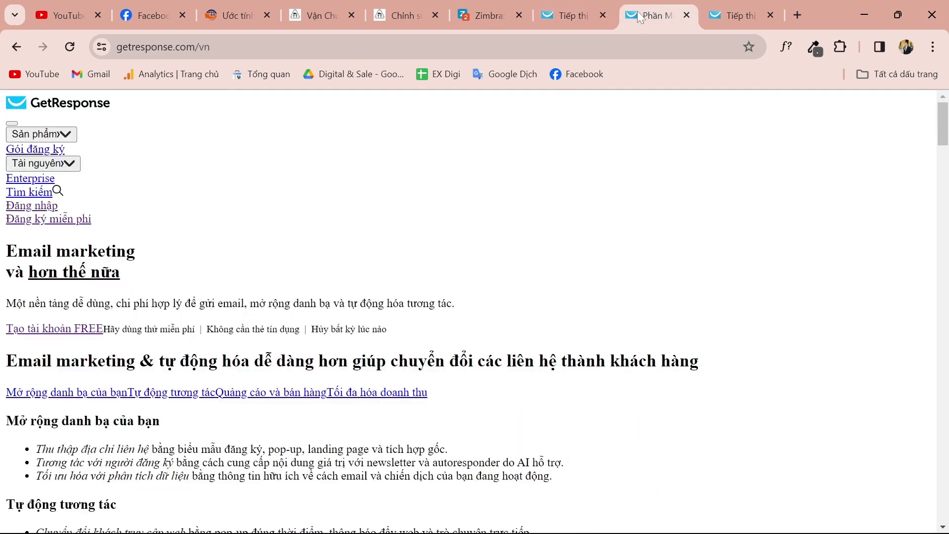
pyautogui.click(568, 14)
pyautogui.click(665, 6)
pyautogui.click(305, 55)
pyautogui.press('Return')
pyautogui.click(148, 46)
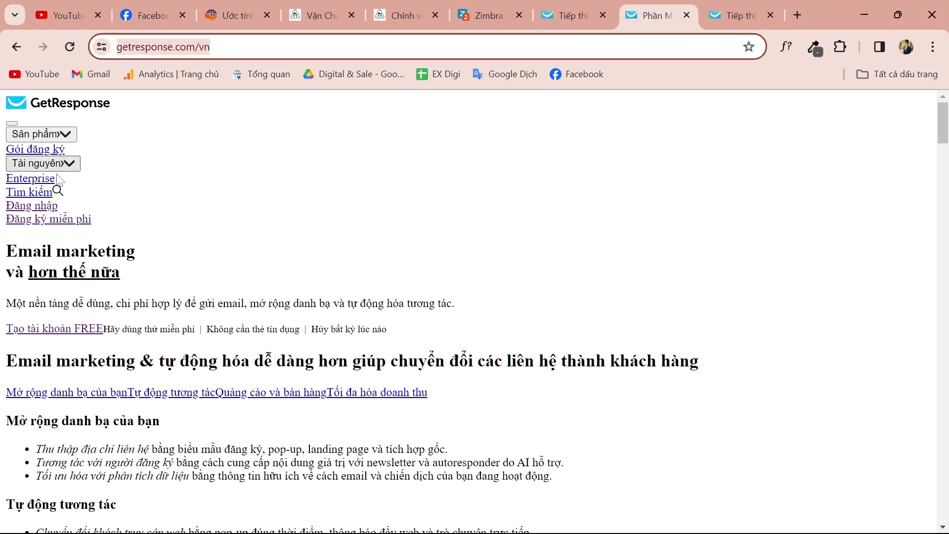
pyautogui.click(41, 206)
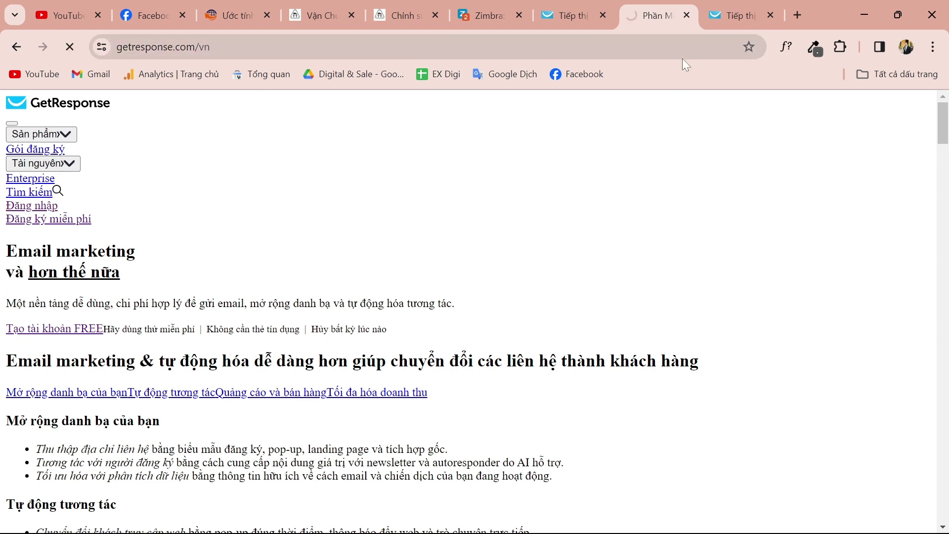
pyautogui.click(729, 8)
pyautogui.hotkey('ctrl', 'w')
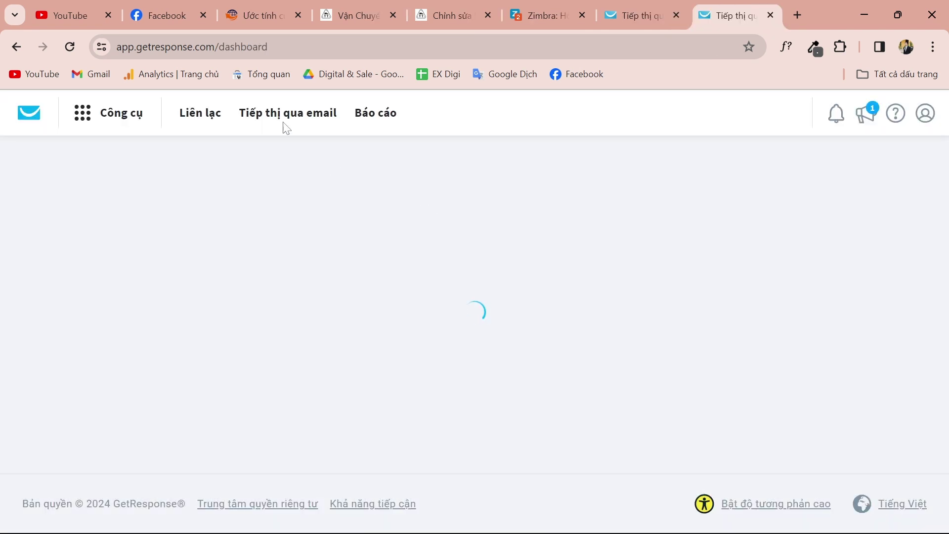
# Start a new newsletter in the email marketing section, choosing to build it manually ("Tự tôi").
pyautogui.click(283, 114)
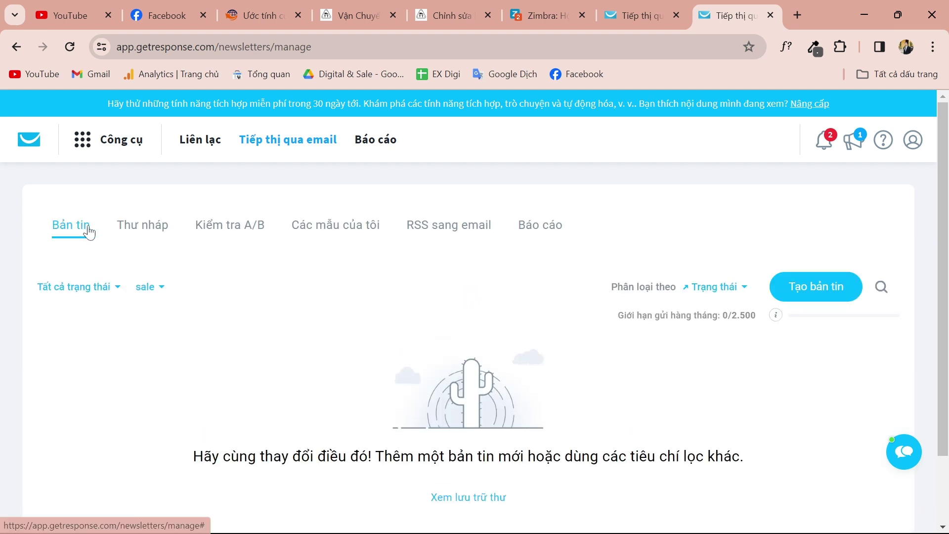
pyautogui.click(802, 286)
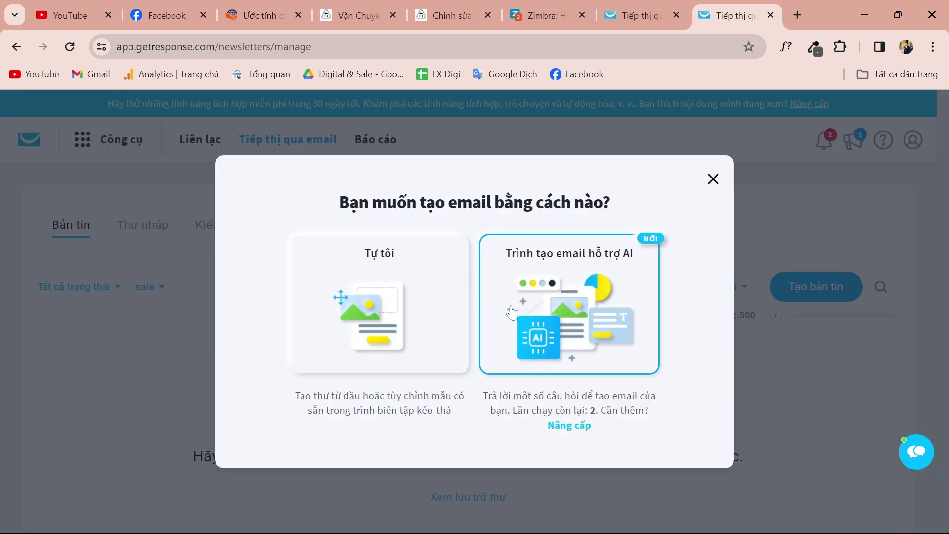
pyautogui.click(363, 259)
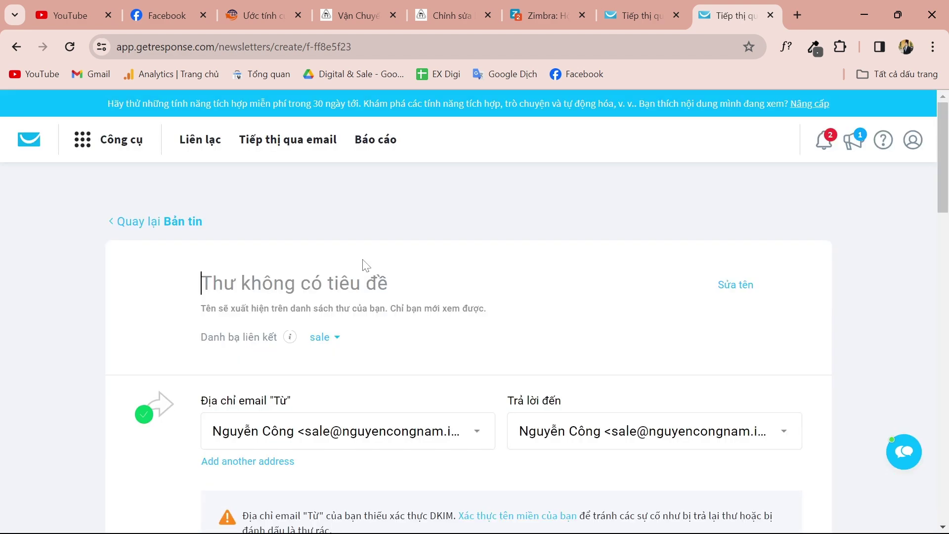
# Examine the new newsletter's setup form, including its name, linked list, sender, subject line, recipients, design and tracking options.
pyautogui.scroll(-1, 363, 259)
pyautogui.scroll(-8, 364, 318)
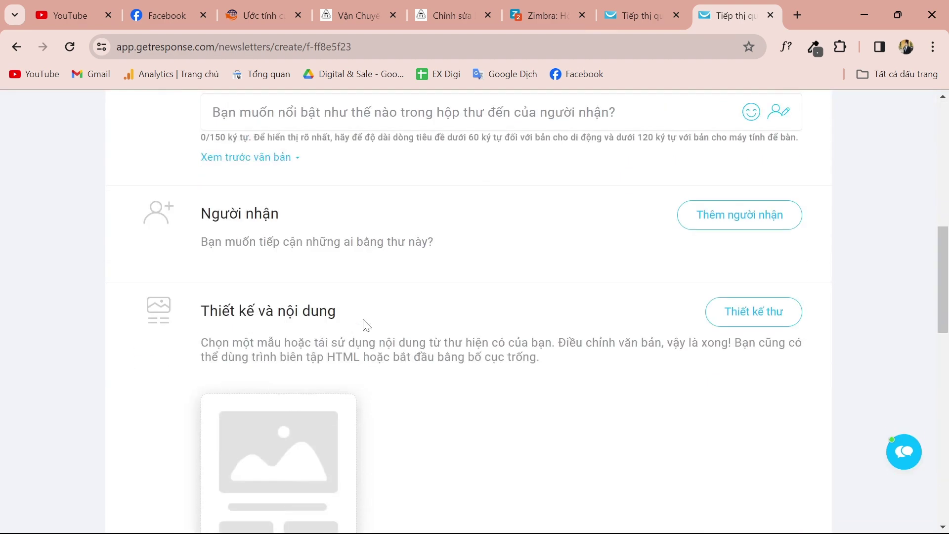
pyautogui.scroll(10, 365, 321)
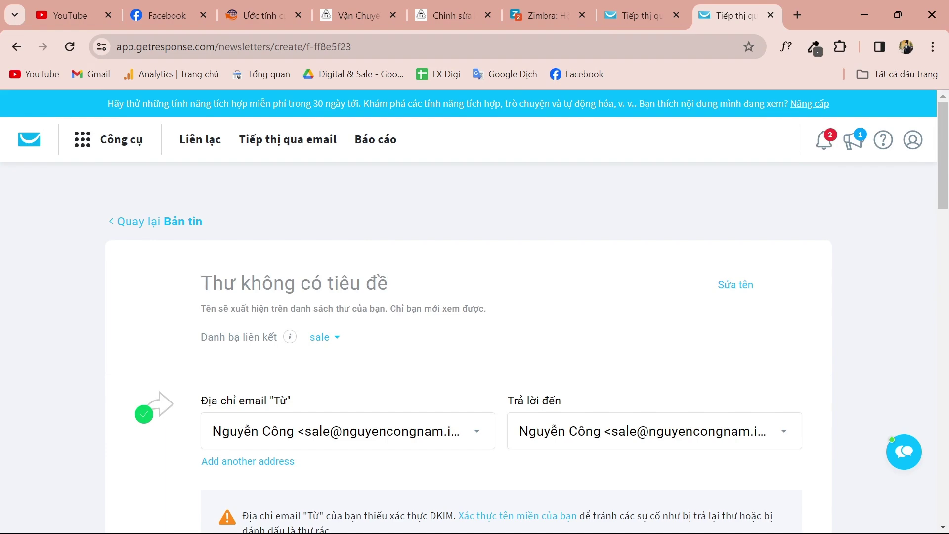
pyautogui.scroll(-6, 546, 283)
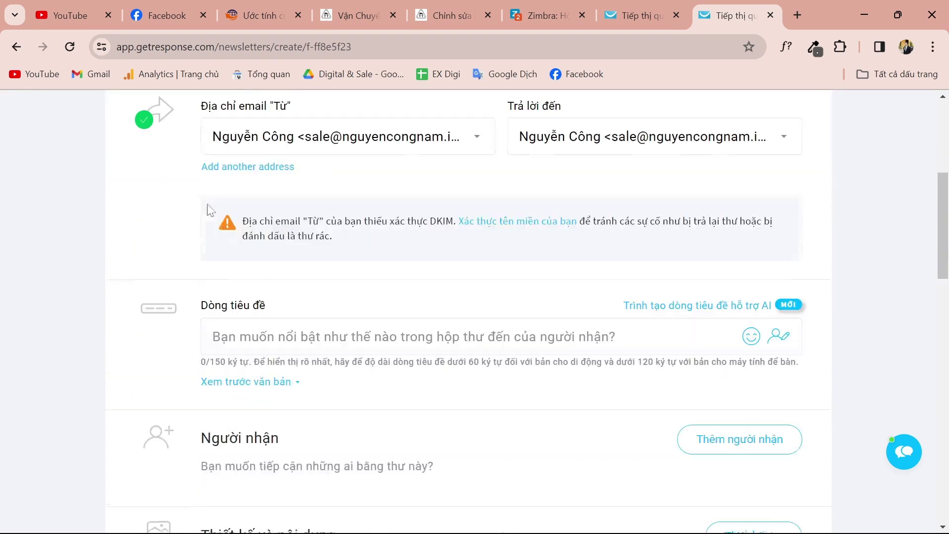
pyautogui.scroll(-4, 545, 283)
pyautogui.scroll(-4, 330, 265)
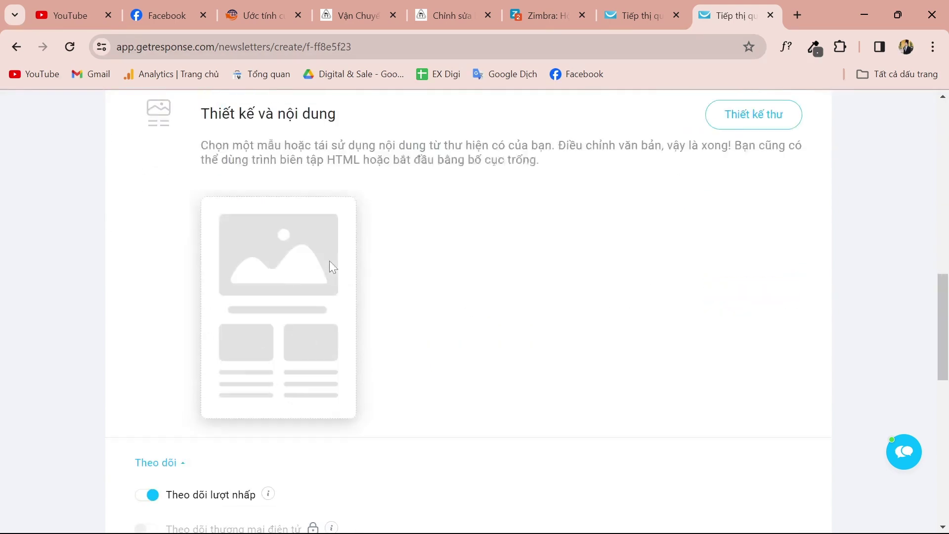
pyautogui.scroll(3, 331, 265)
pyautogui.scroll(8, 546, 282)
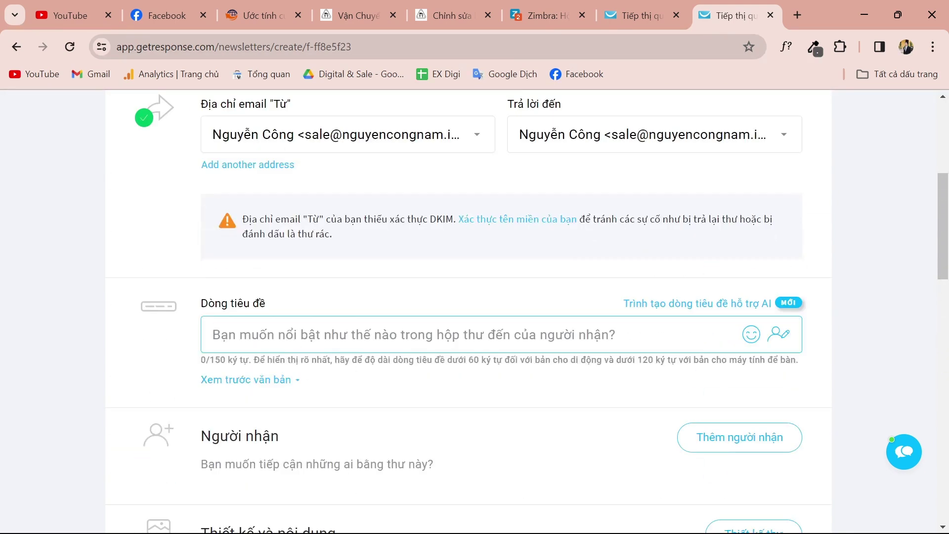
pyautogui.scroll(3, 339, 268)
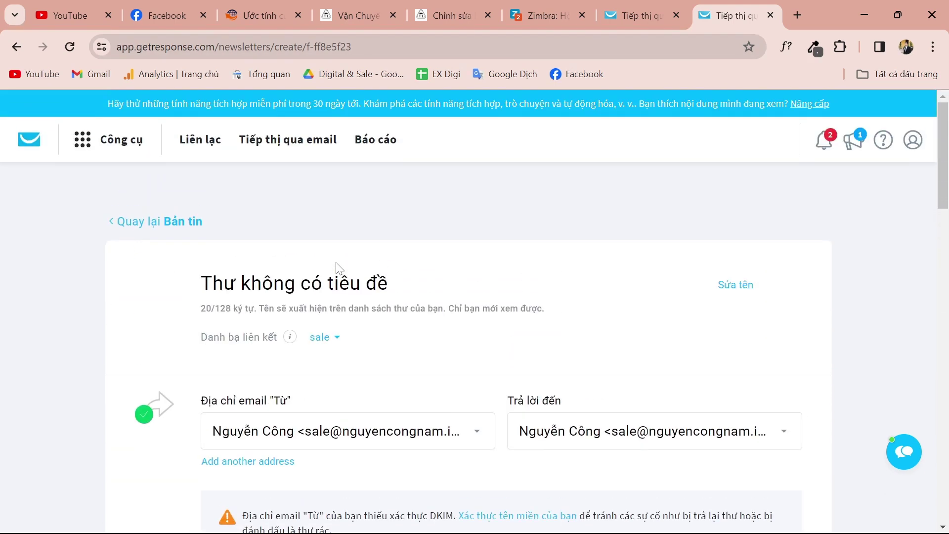
# Open the design and content settings ("Thiết kế và nội dung") of the new newsletter to choose its email design.
pyautogui.scroll(-3, 339, 243)
pyautogui.scroll(4, 474, 296)
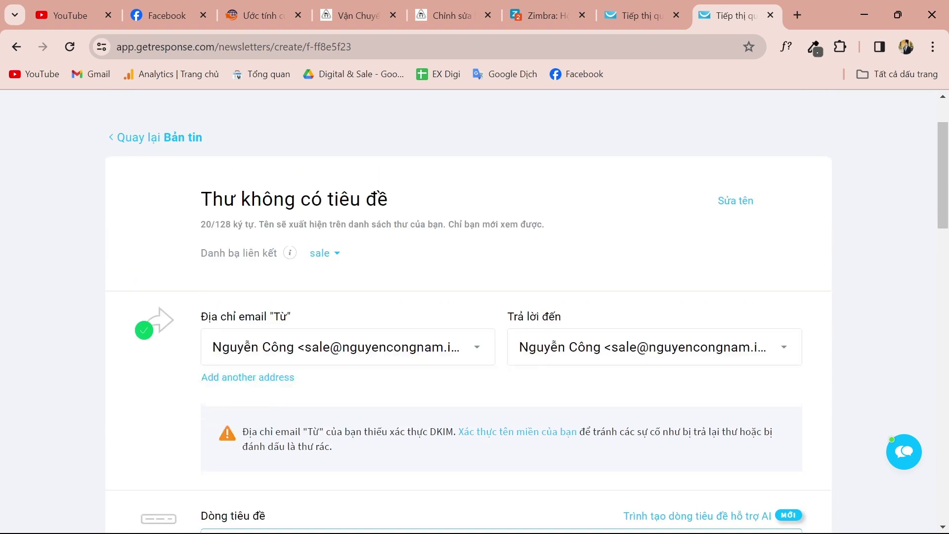
pyautogui.scroll(-16, 475, 297)
pyautogui.scroll(3, 475, 297)
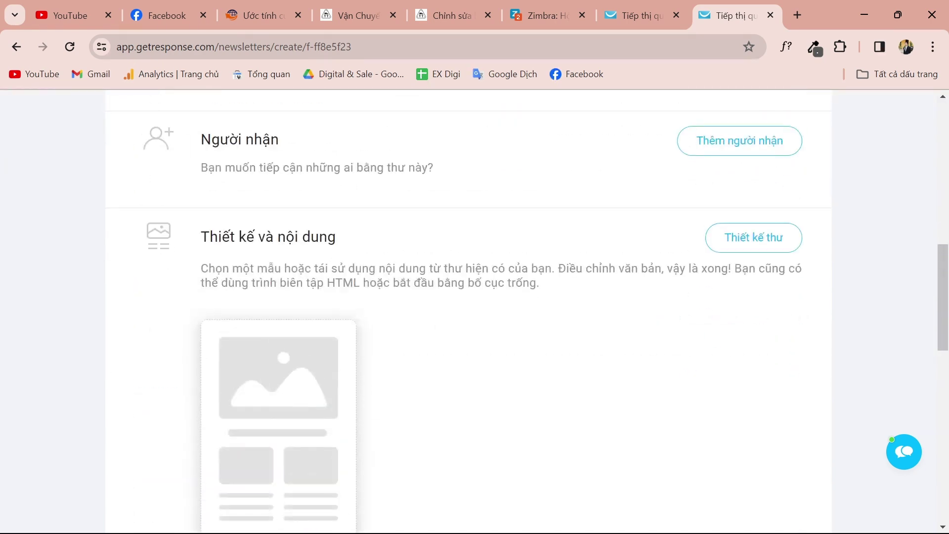
pyautogui.moveTo(207, 236); pyautogui.dragTo(337, 236)
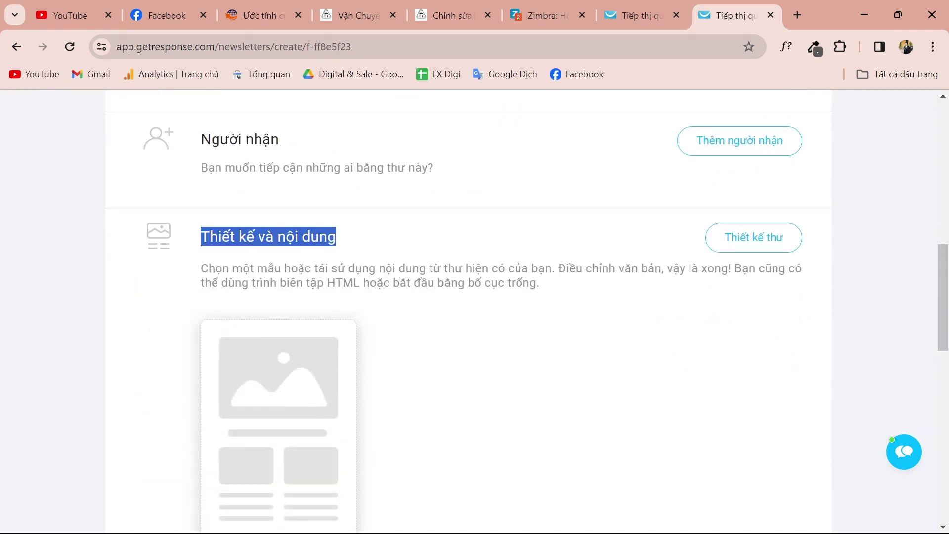
pyautogui.click(337, 236)
pyautogui.click(712, 239)
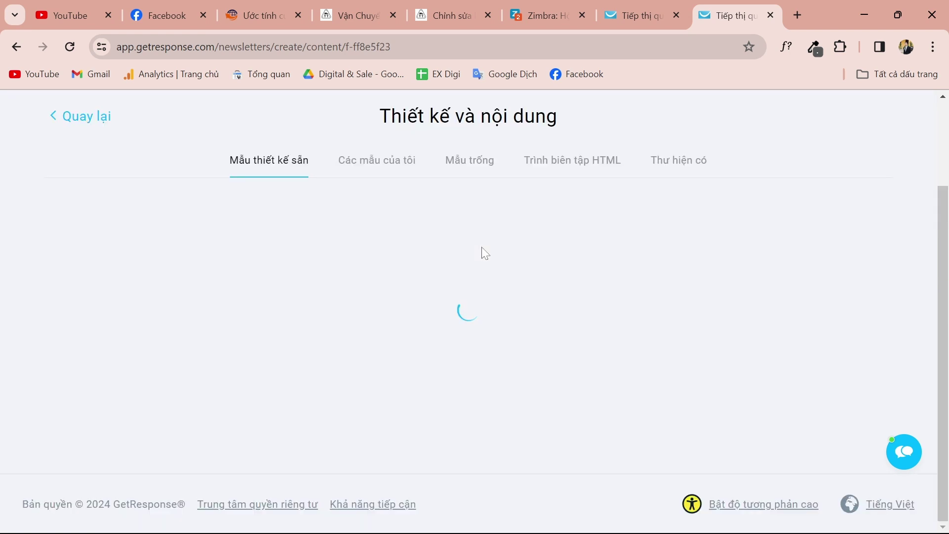
# Examine the available template sources for the email: ready-made designs, own templates and the blank column layouts.
pyautogui.scroll(9, 379, 217)
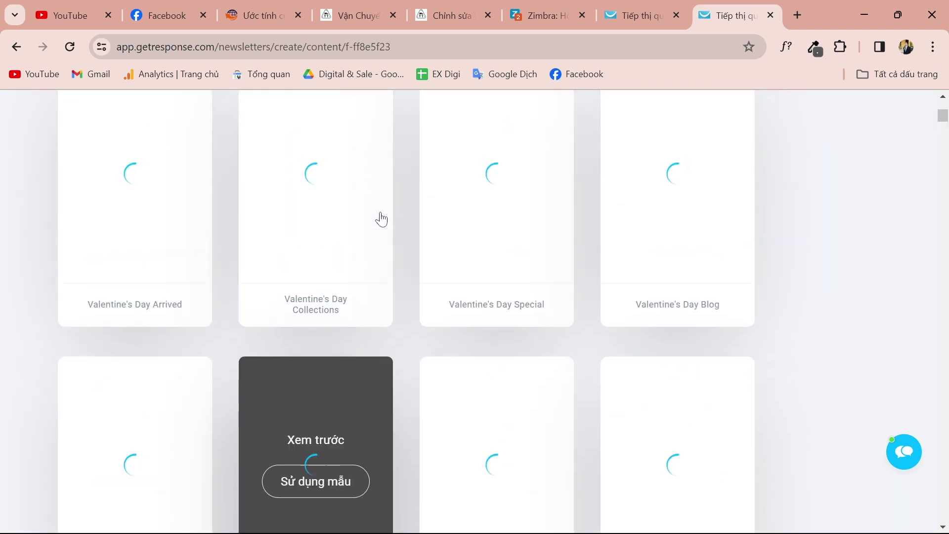
pyautogui.scroll(3, 435, 247)
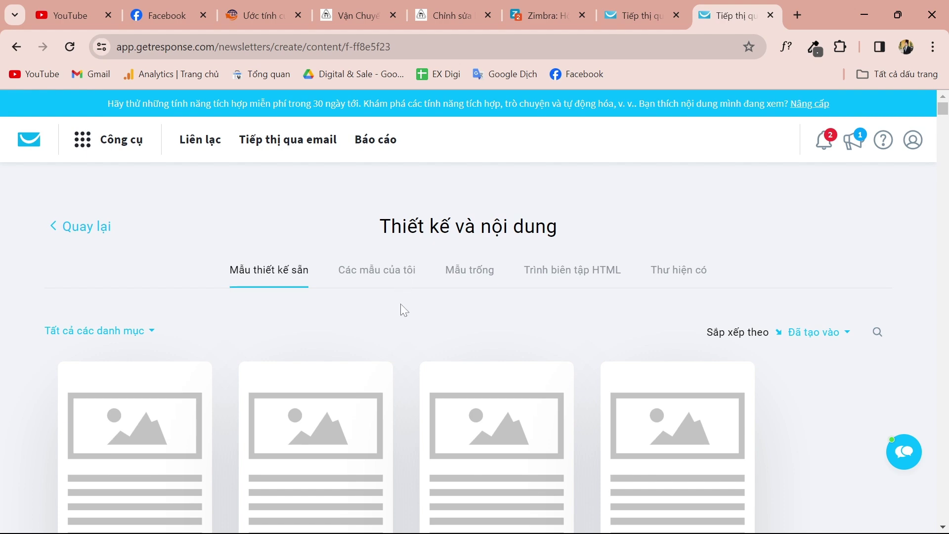
pyautogui.scroll(-15, 400, 310)
pyautogui.scroll(12, 401, 310)
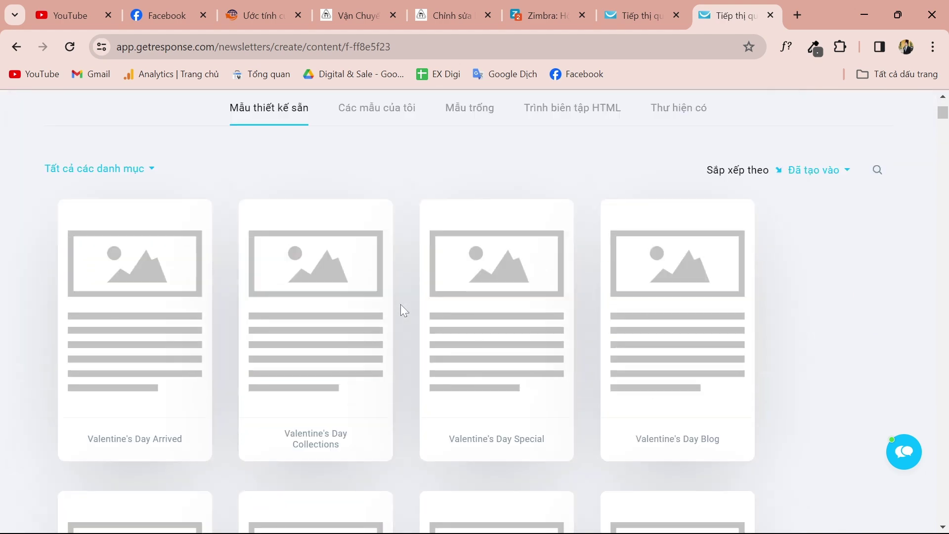
pyautogui.scroll(3, 400, 310)
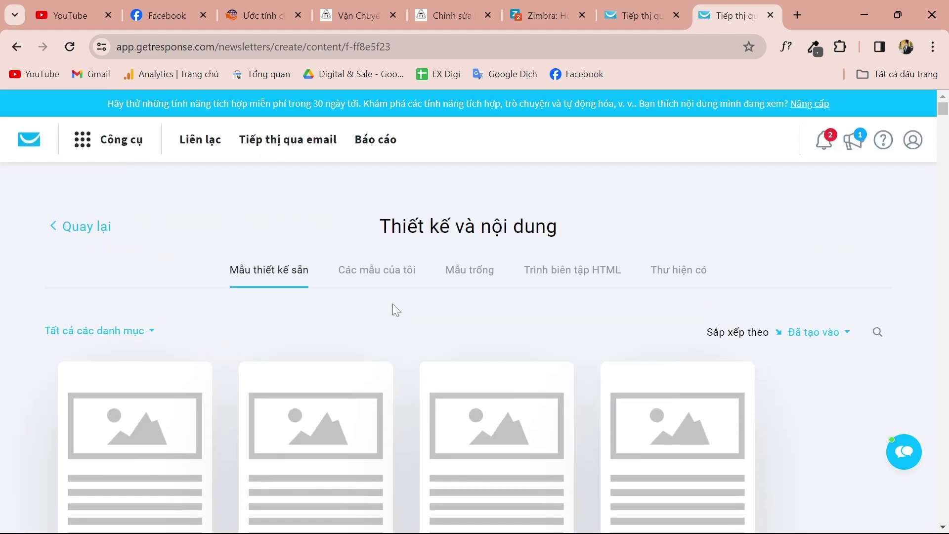
pyautogui.click(384, 277)
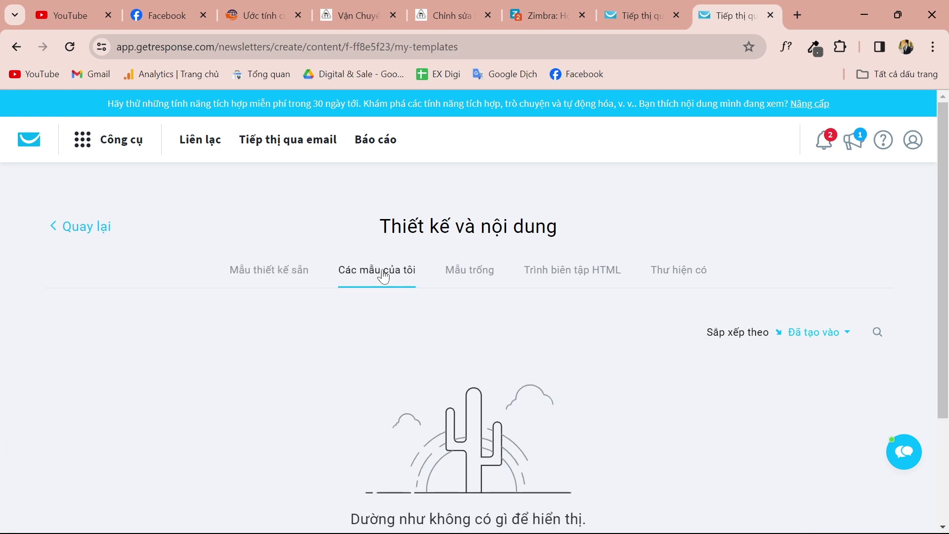
pyautogui.click(478, 272)
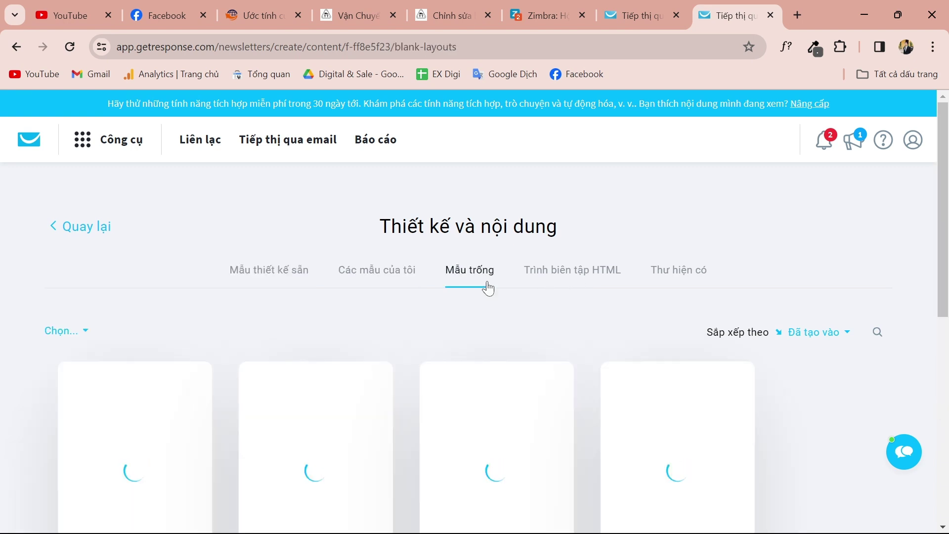
pyautogui.scroll(-3, 417, 289)
pyautogui.scroll(-3, 400, 297)
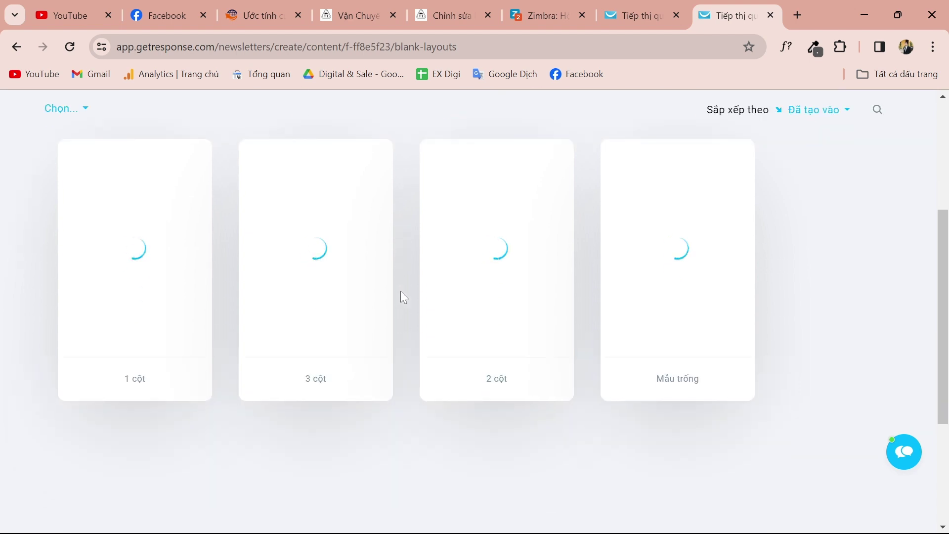
pyautogui.scroll(6, 400, 297)
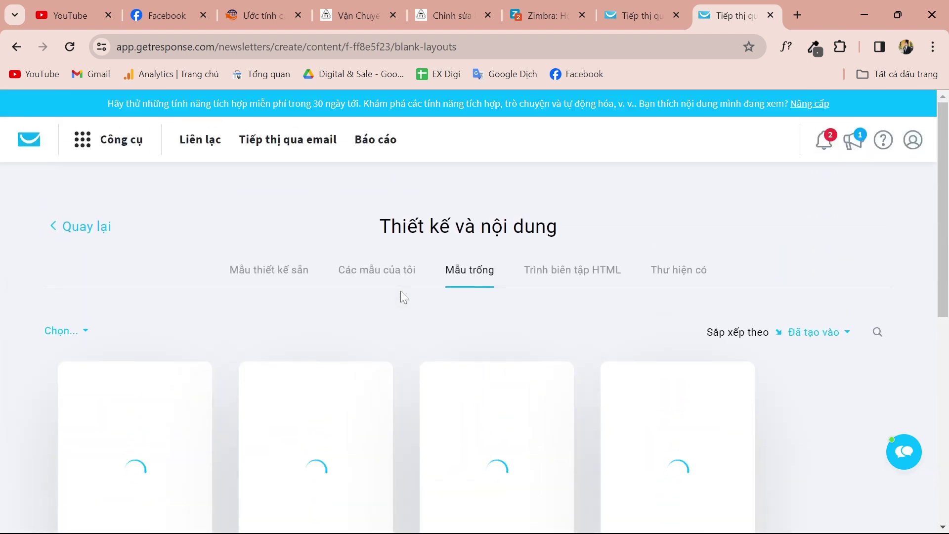
pyautogui.scroll(-3, 400, 296)
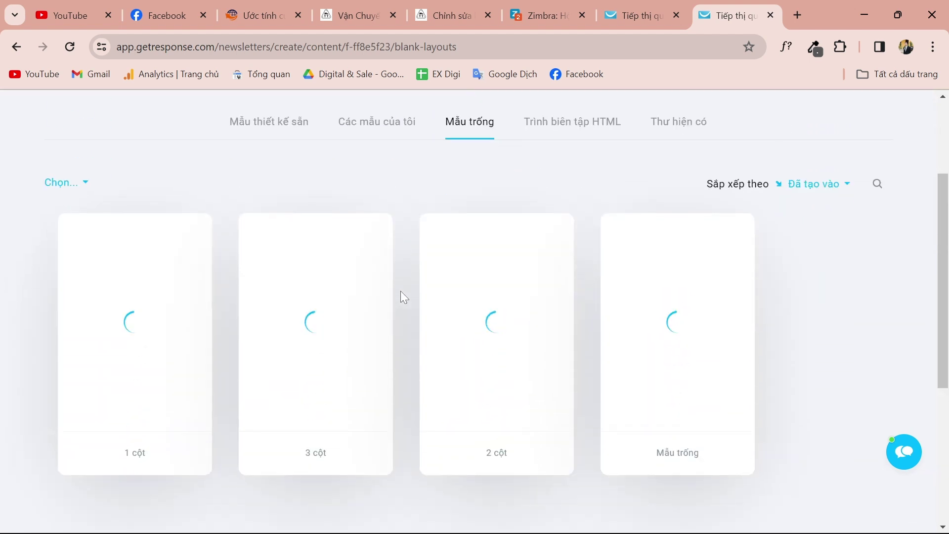
pyautogui.scroll(1, 401, 292)
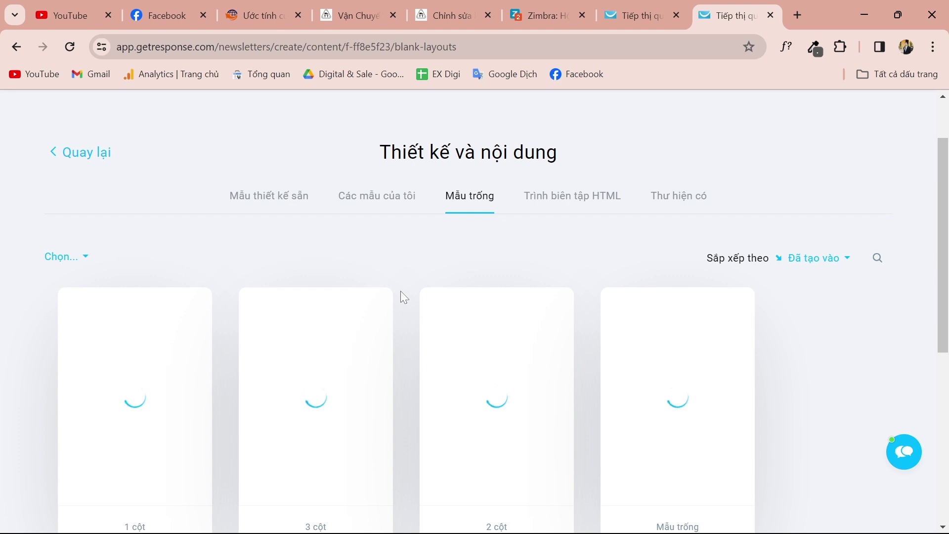
pyautogui.click(362, 203)
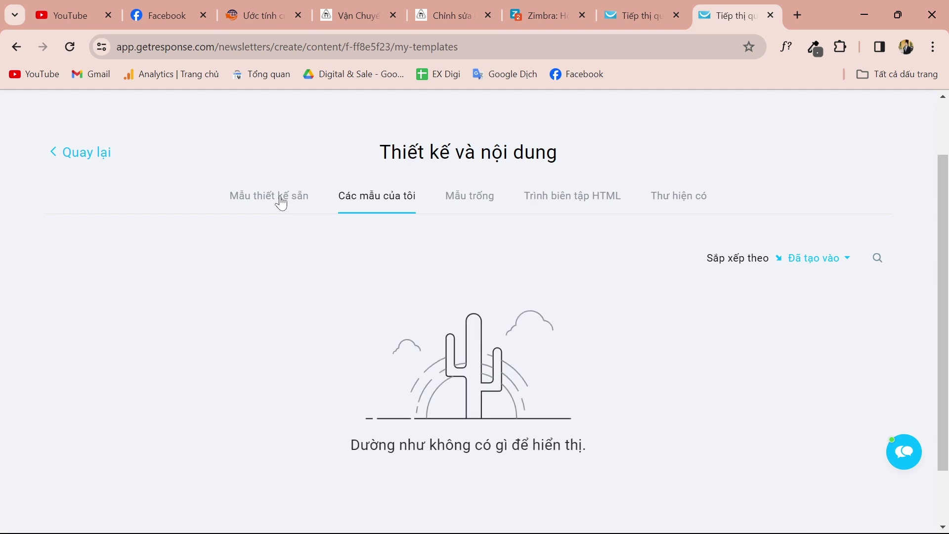
# Browse the predesigned templates ("Mẫu thiết kế sẵn") and use "Black Friday - Gift" for the newsletter.
pyautogui.click(278, 201)
pyautogui.scroll(-5, 410, 295)
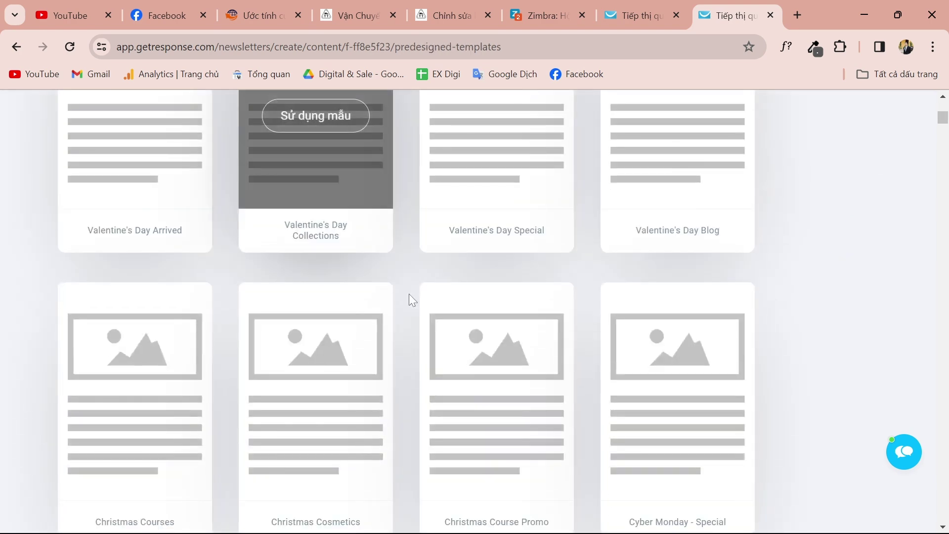
pyautogui.scroll(5, 410, 296)
pyautogui.scroll(-3, 219, 249)
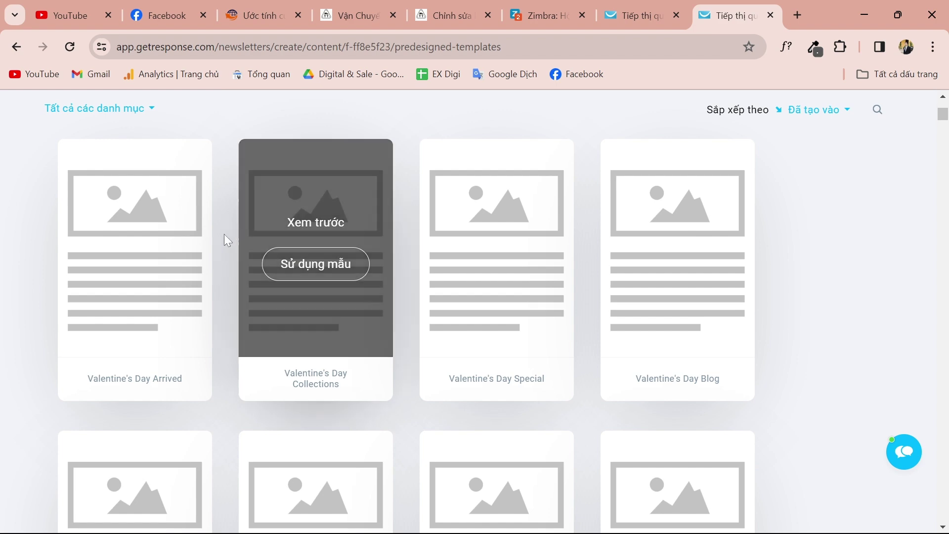
pyautogui.scroll(1, 224, 234)
pyautogui.scroll(-3, 224, 236)
pyautogui.scroll(6, 277, 247)
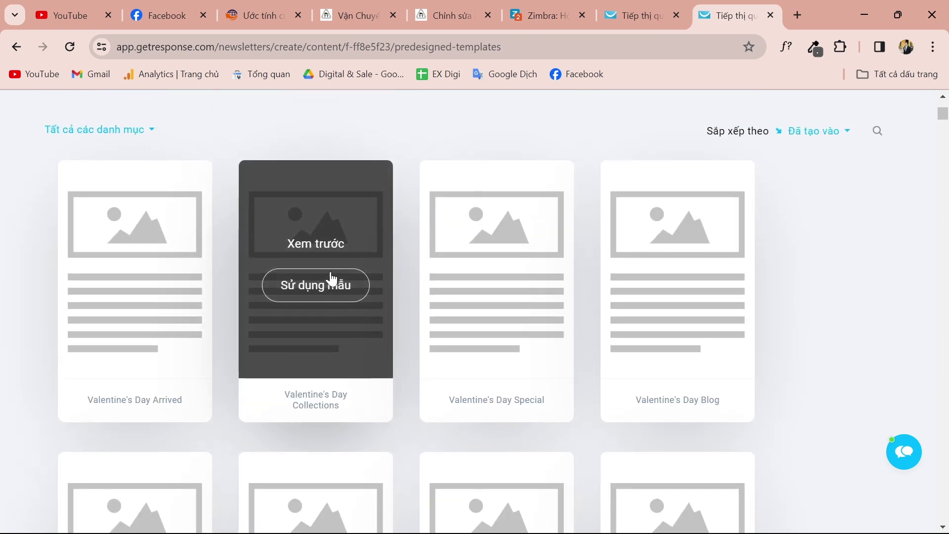
pyautogui.scroll(-20, 430, 319)
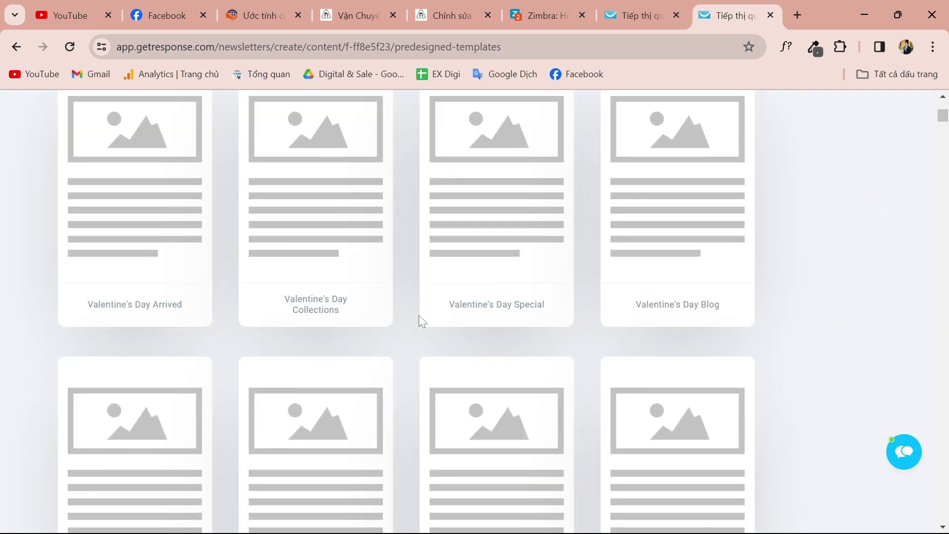
pyautogui.scroll(20, 407, 324)
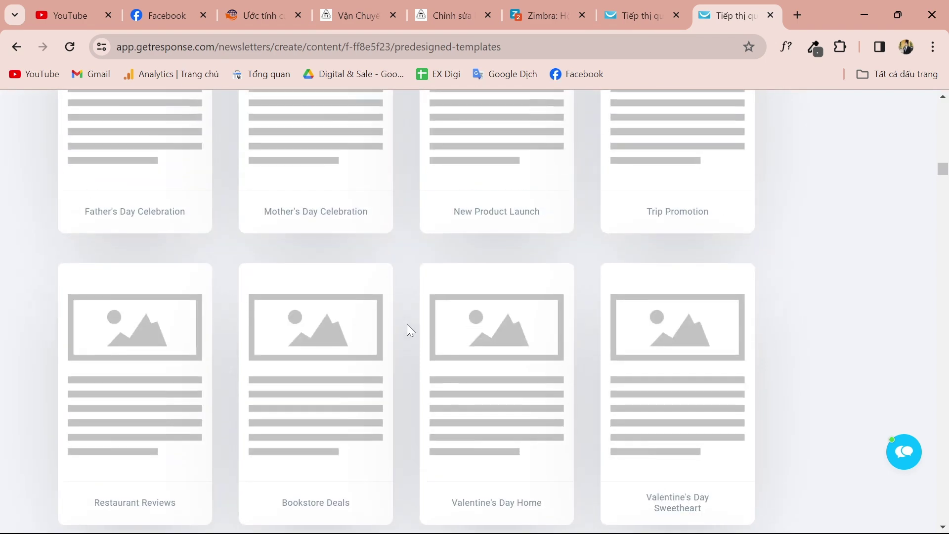
pyautogui.scroll(4, 327, 312)
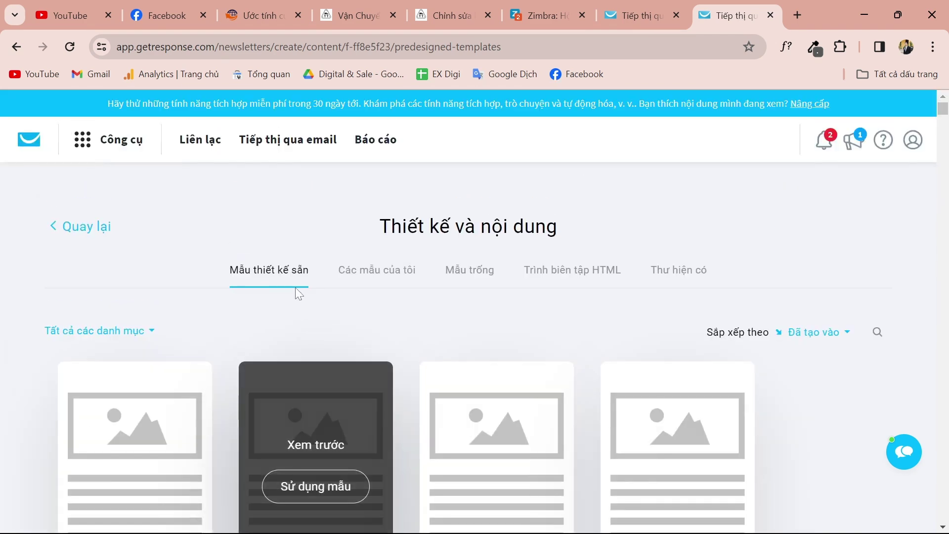
pyautogui.scroll(-3, 296, 290)
pyautogui.scroll(-5, 314, 316)
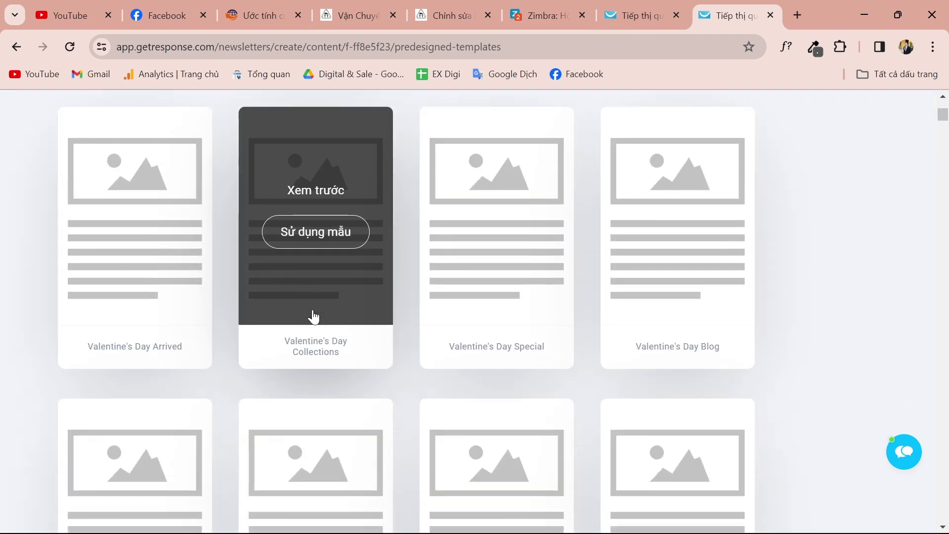
pyautogui.scroll(2, 314, 311)
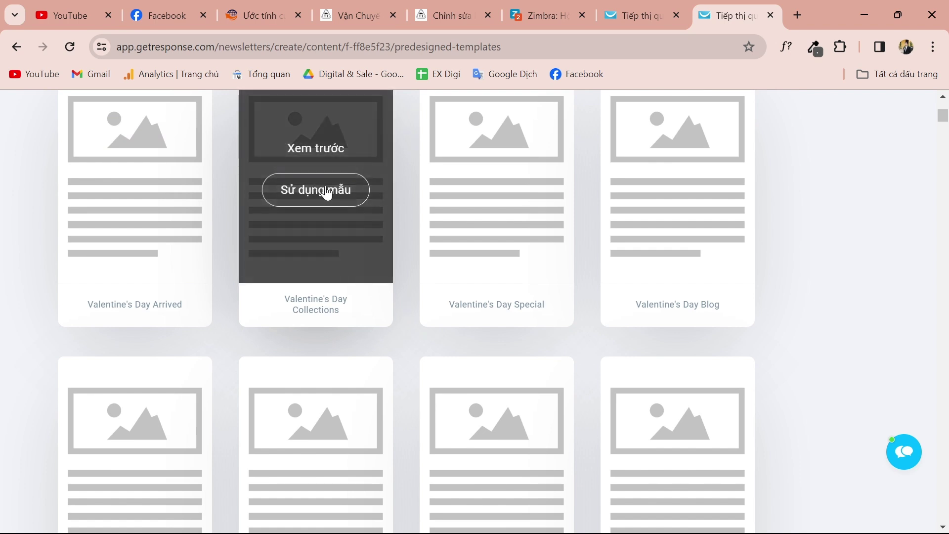
pyautogui.scroll(-4, 343, 201)
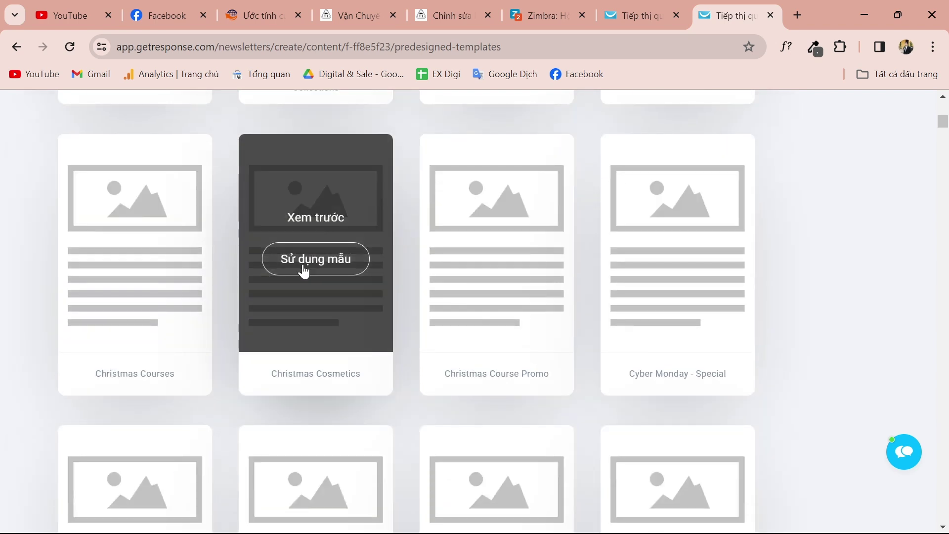
pyautogui.scroll(-6, 304, 357)
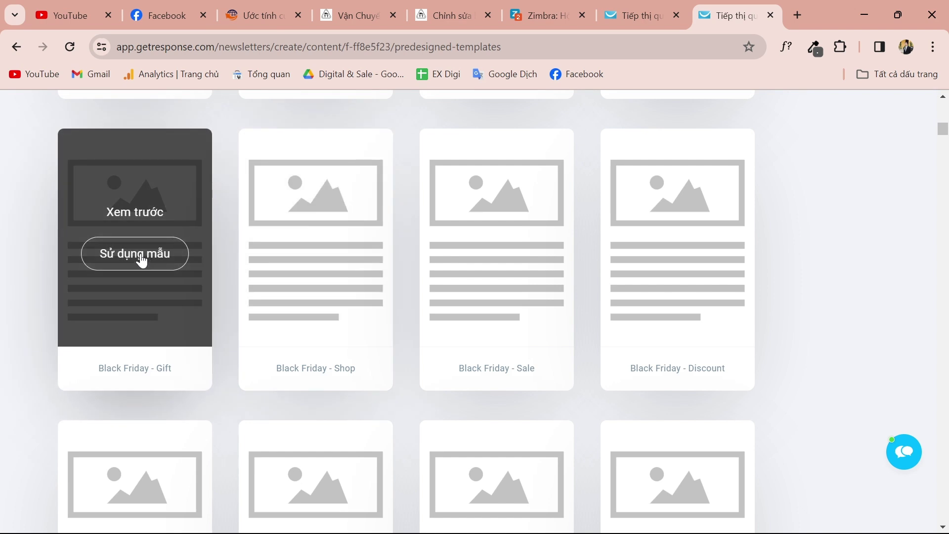
pyautogui.click(133, 255)
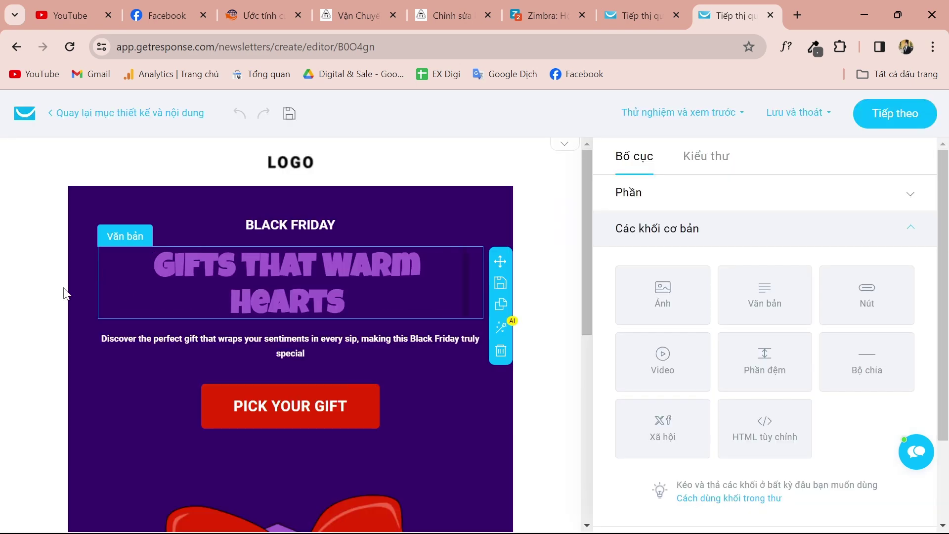
# Try to replace the placeholder logo in the email header with the "logoNCN" image from the uploaded files.
pyautogui.scroll(-8, 37, 291)
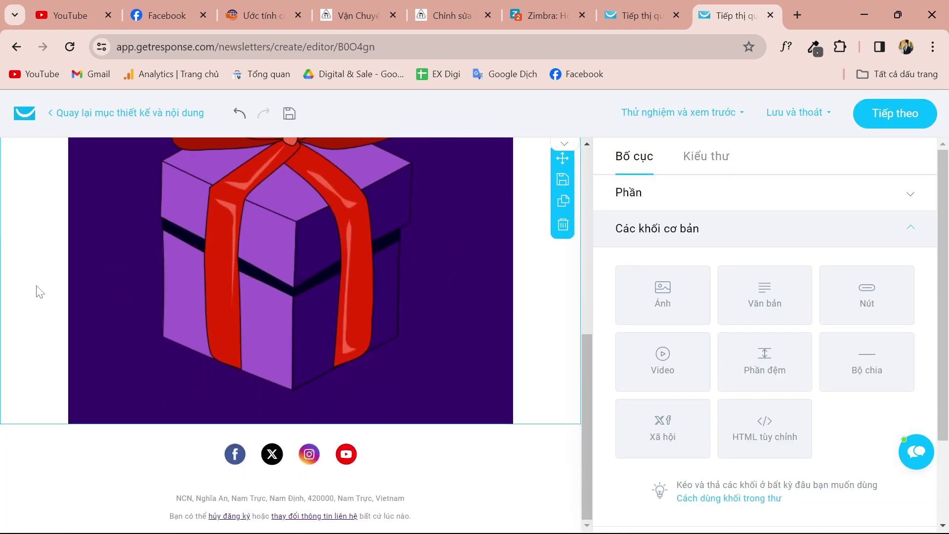
pyautogui.scroll(5, 40, 291)
pyautogui.scroll(3, 40, 292)
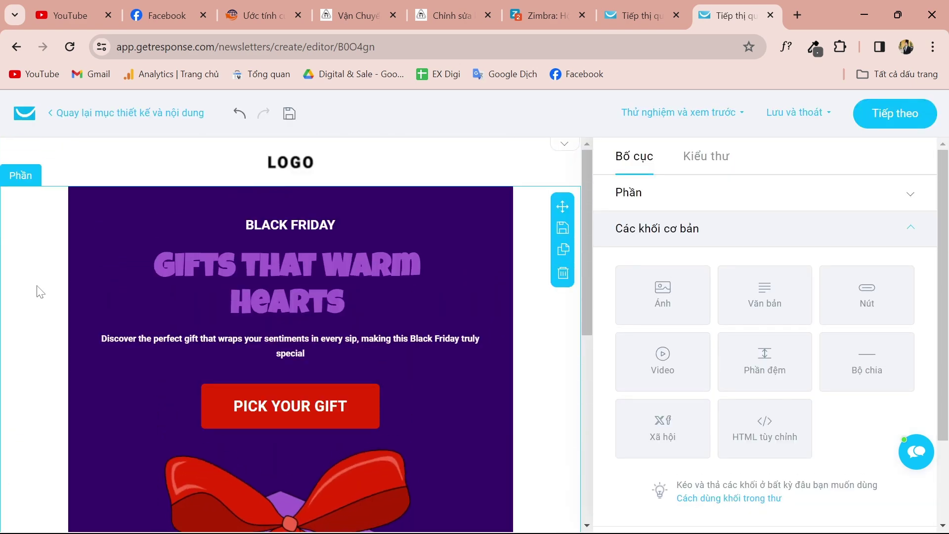
pyautogui.click(299, 165)
pyautogui.click(623, 413)
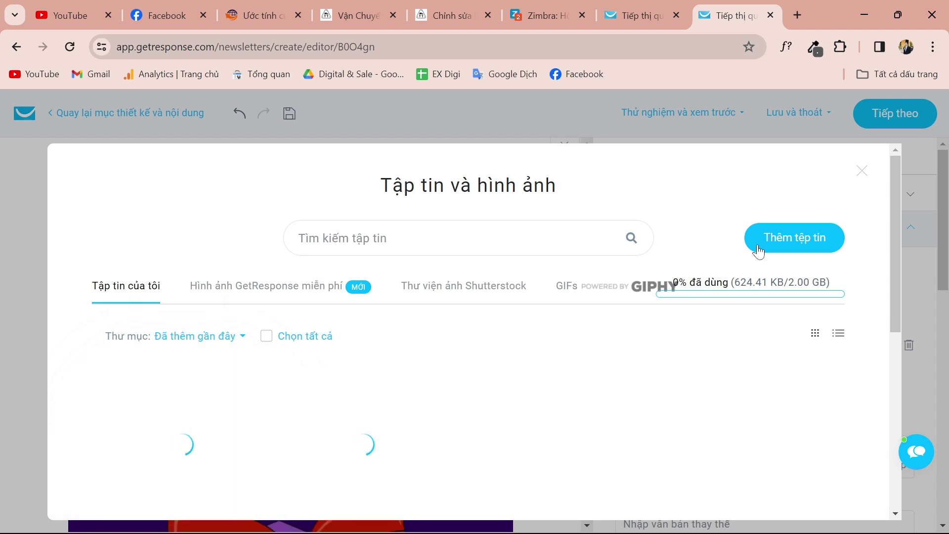
pyautogui.scroll(-2, 391, 317)
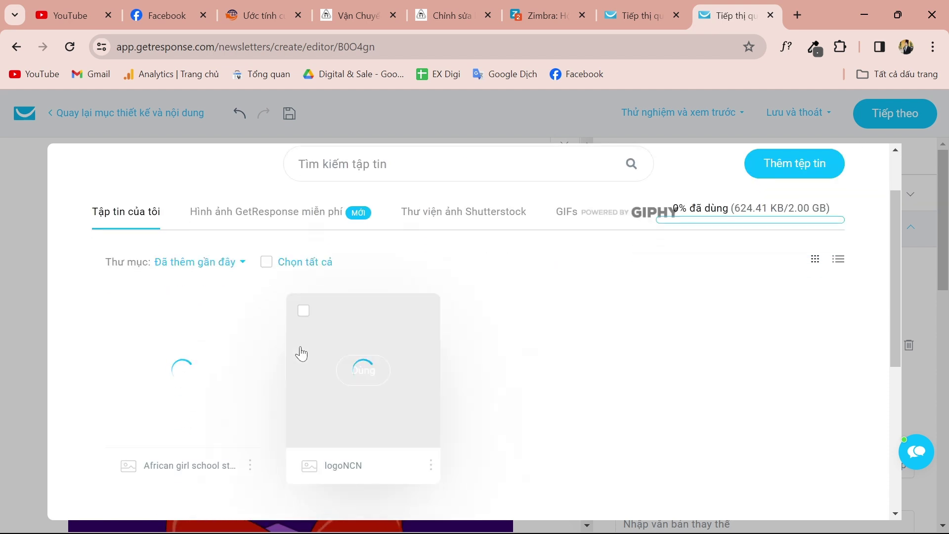
pyautogui.moveTo(212, 353)
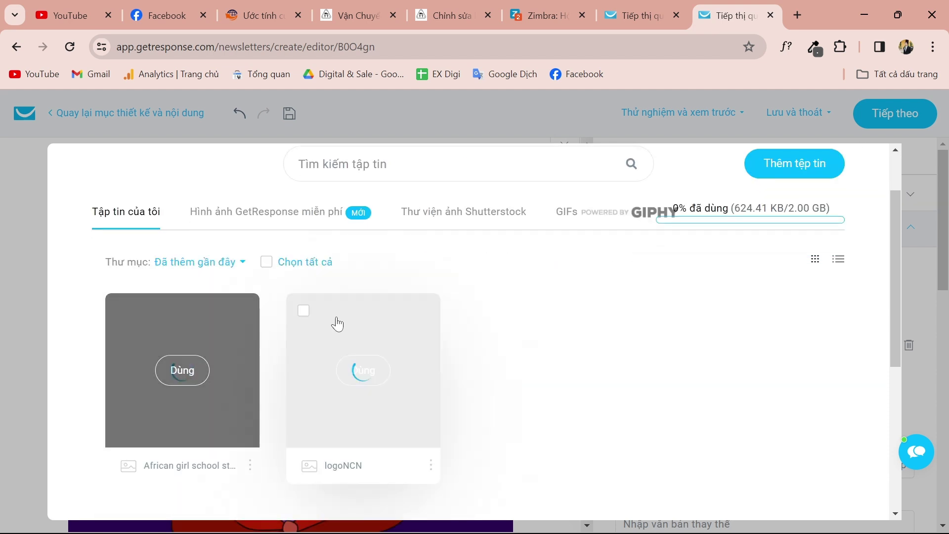
pyautogui.moveTo(313, 321)
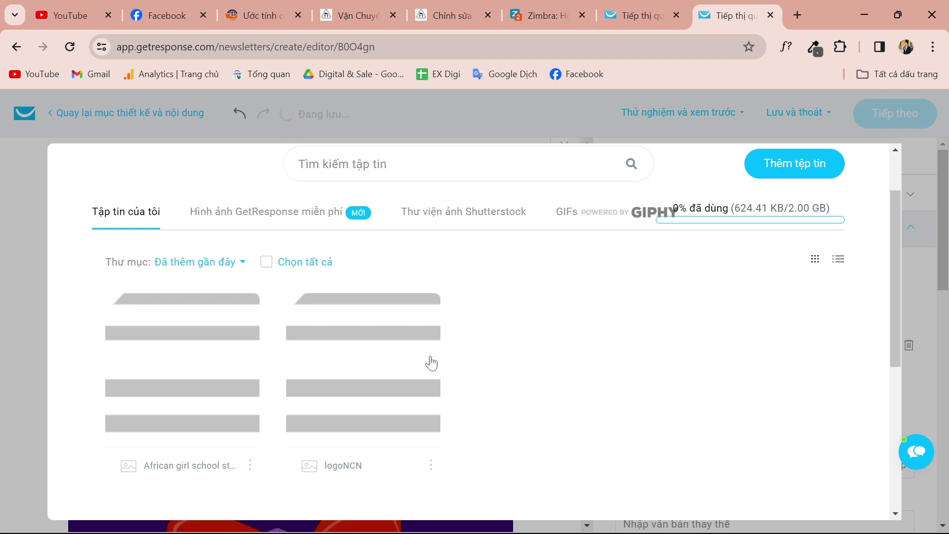
pyautogui.click(369, 371)
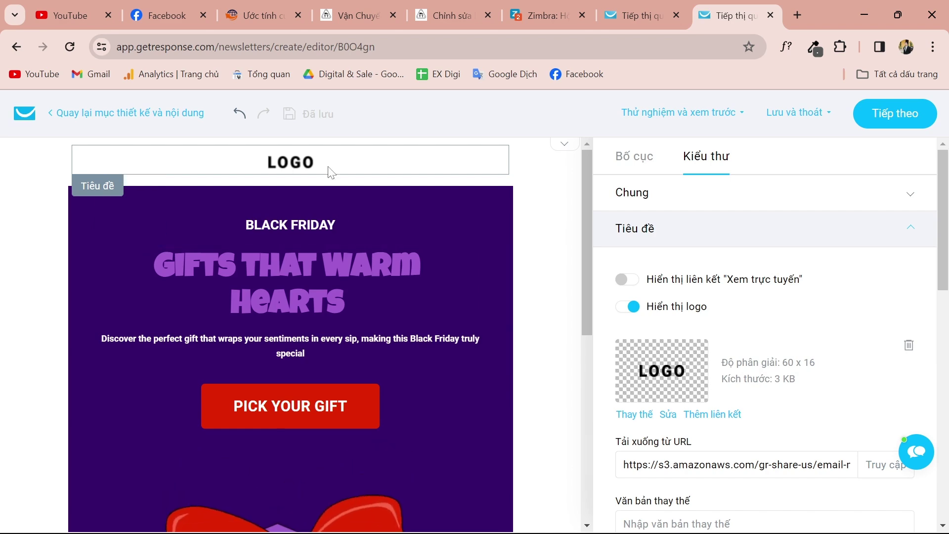
pyautogui.scroll(-6, 325, 268)
pyautogui.scroll(6, 326, 274)
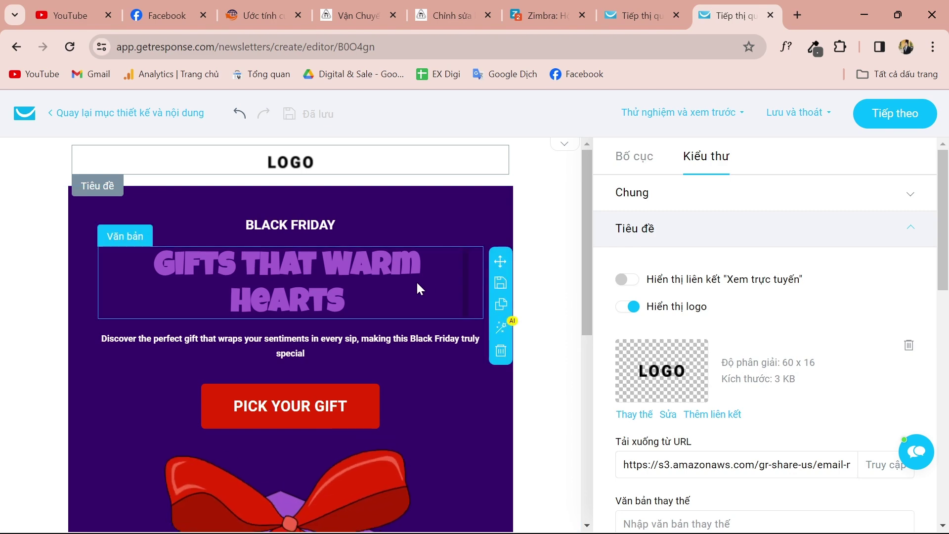
pyautogui.scroll(-5, 504, 243)
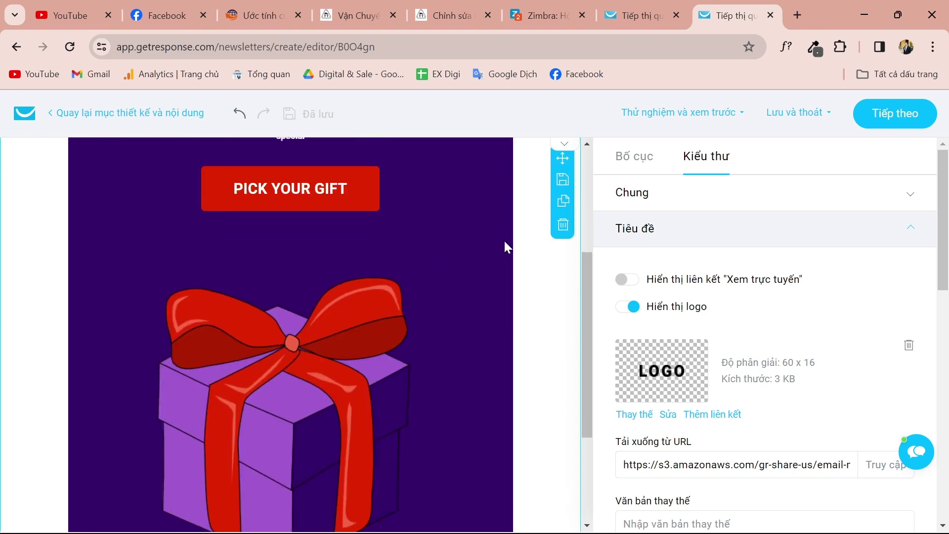
# Review the "Black Friday - Gift" email layout from the header logo down to the social links and footer.
pyautogui.scroll(5, 504, 242)
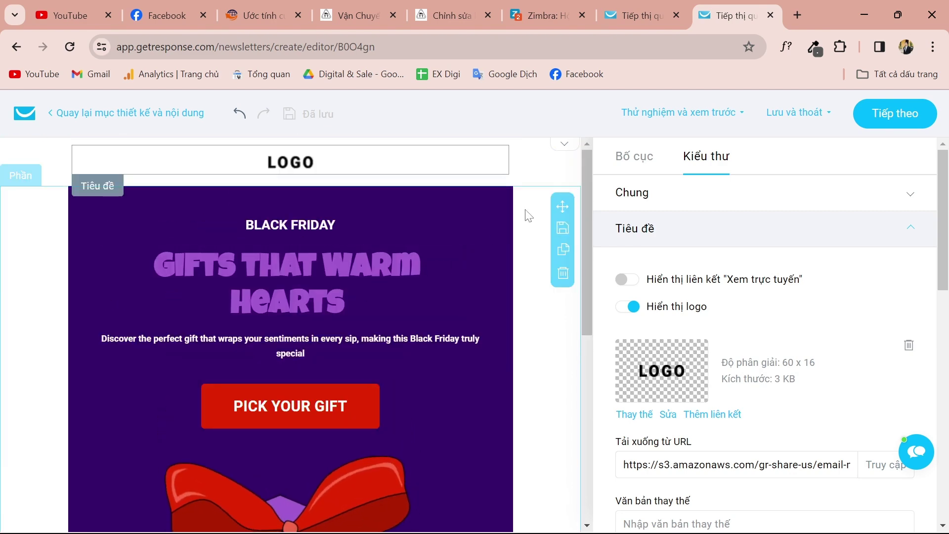
pyautogui.scroll(-5, 521, 223)
pyautogui.scroll(5, 517, 234)
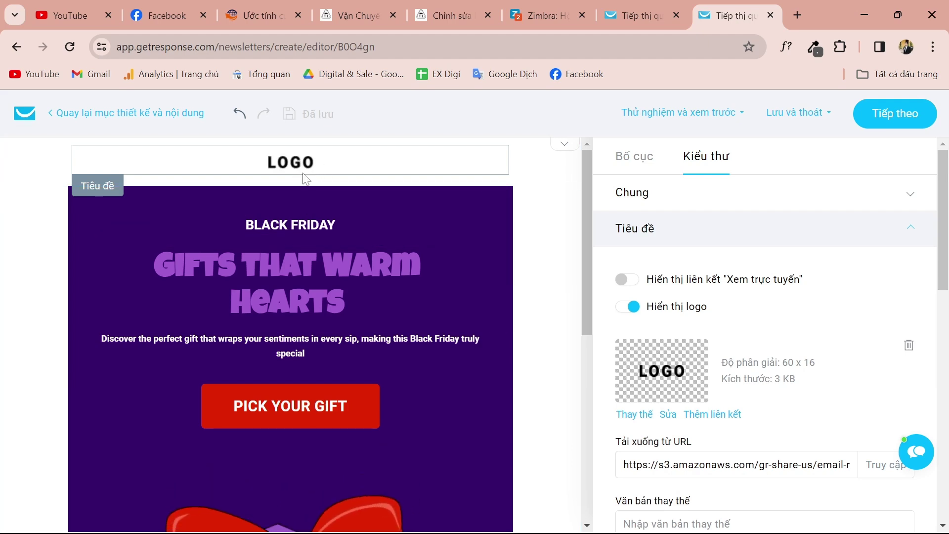
pyautogui.scroll(-1, 319, 244)
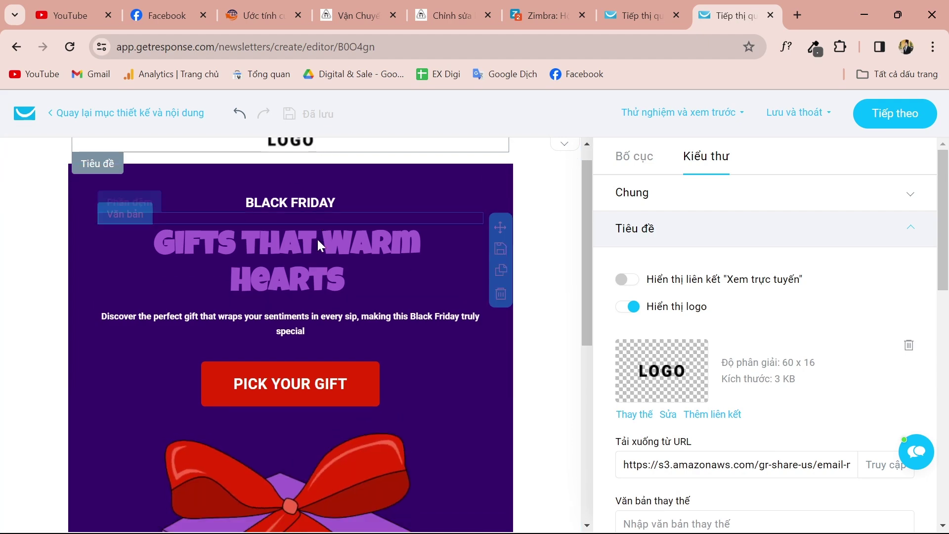
pyautogui.scroll(-7, 321, 343)
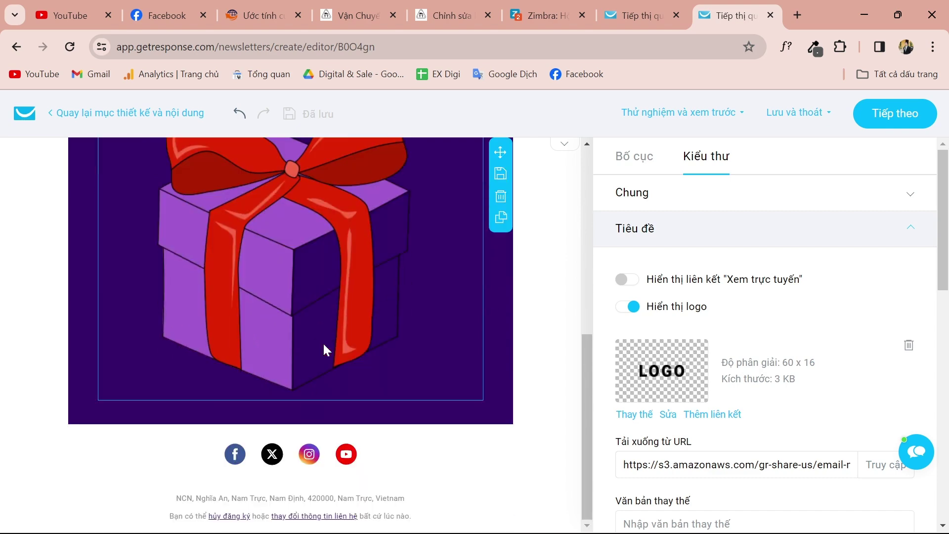
pyautogui.scroll(10, 323, 349)
# Return to the design and content templates and overwrite the current newsletter content with the blank layout "Mẫu trống".
pyautogui.click(158, 113)
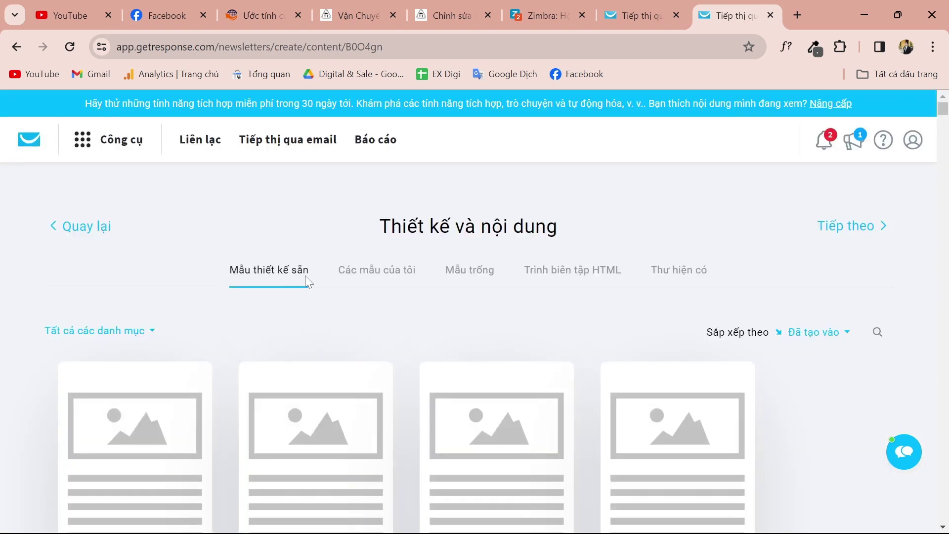
pyautogui.scroll(-5, 243, 286)
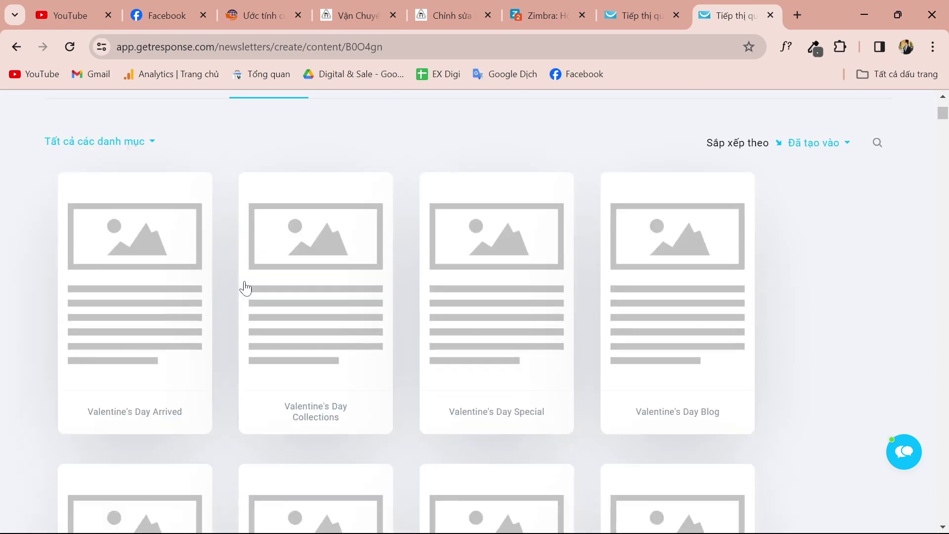
pyautogui.moveTo(170, 248)
pyautogui.scroll(5, 171, 248)
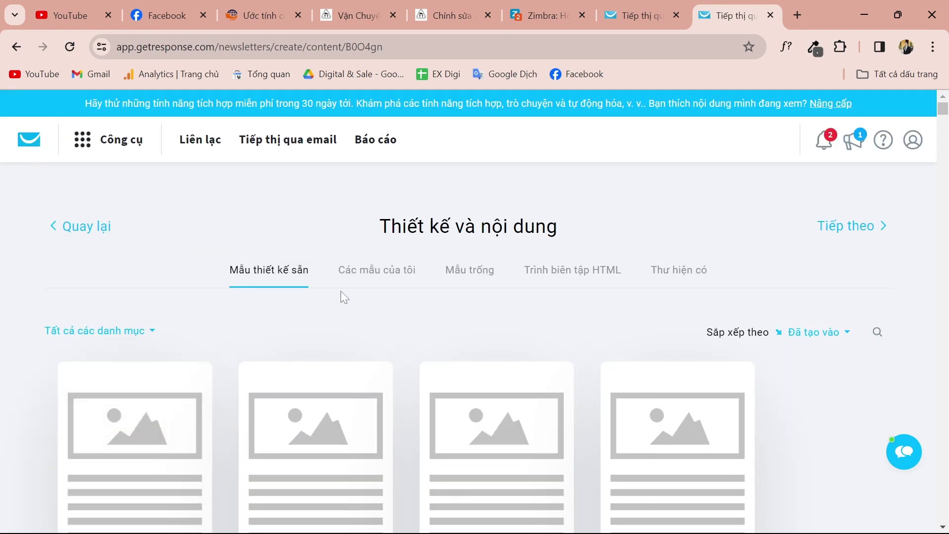
pyautogui.click(470, 267)
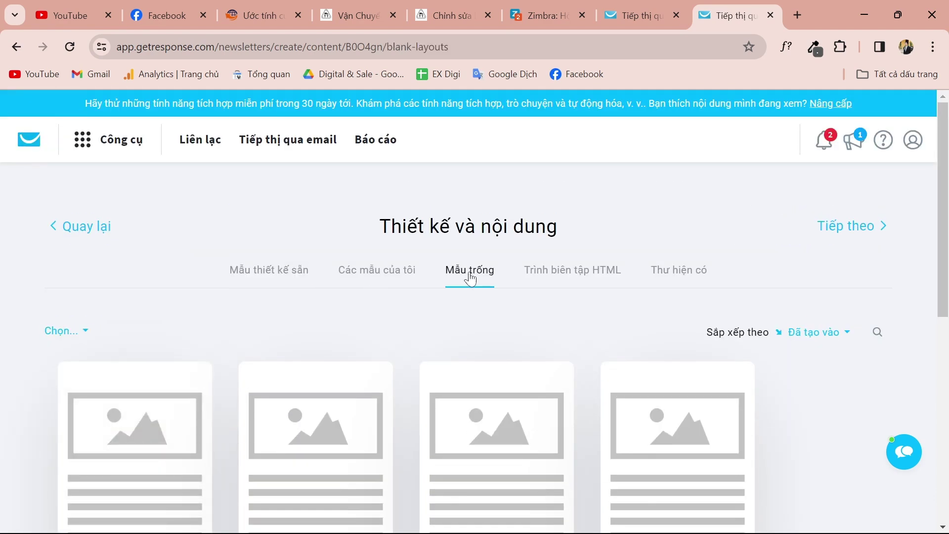
pyautogui.scroll(-5, 231, 279)
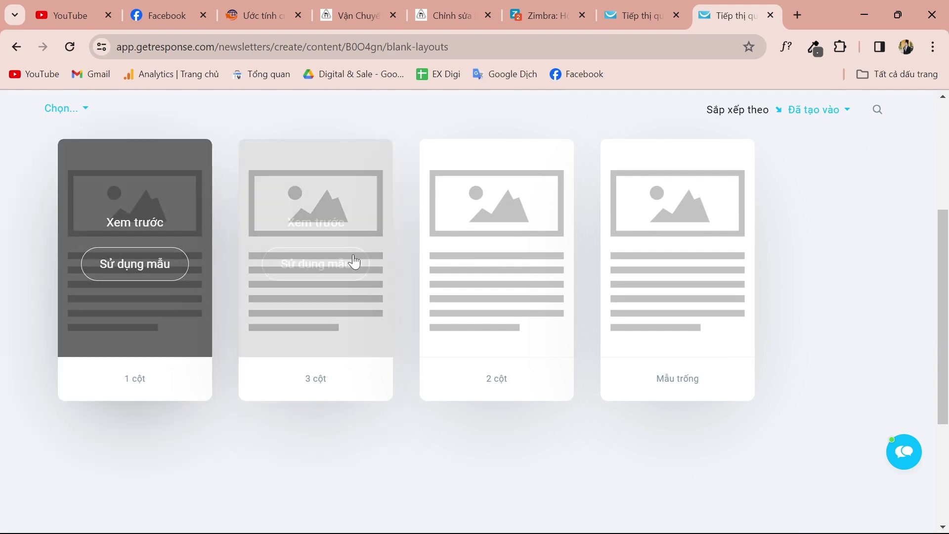
pyautogui.moveTo(470, 278)
pyautogui.moveTo(670, 281)
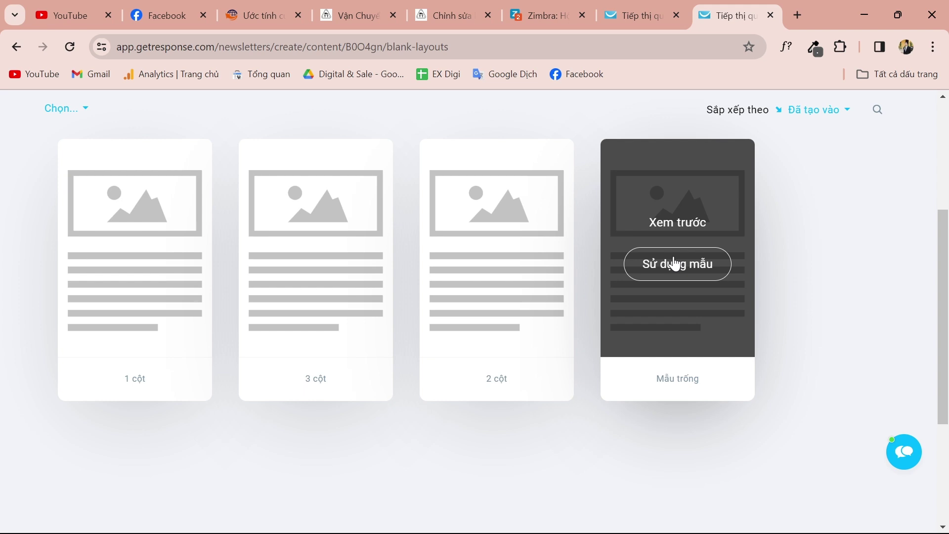
pyautogui.click(675, 265)
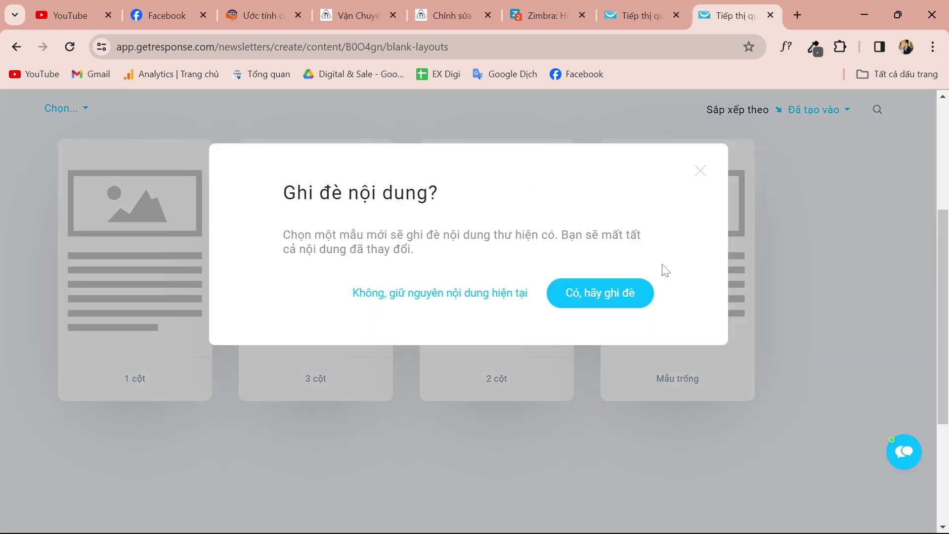
pyautogui.click(613, 296)
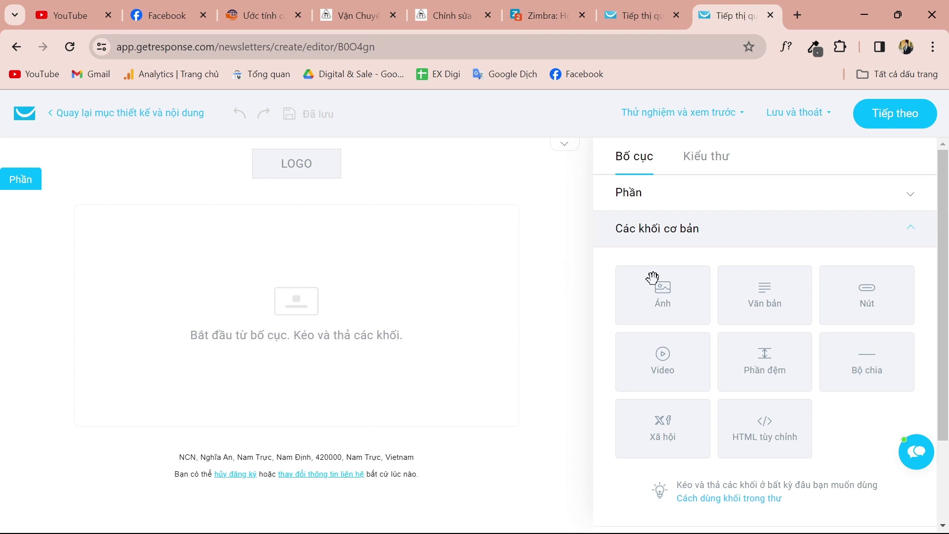
# Add an image block to the blank email body and a text block below it containing "djkhs".
pyautogui.moveTo(627, 322); pyautogui.dragTo(283, 230)
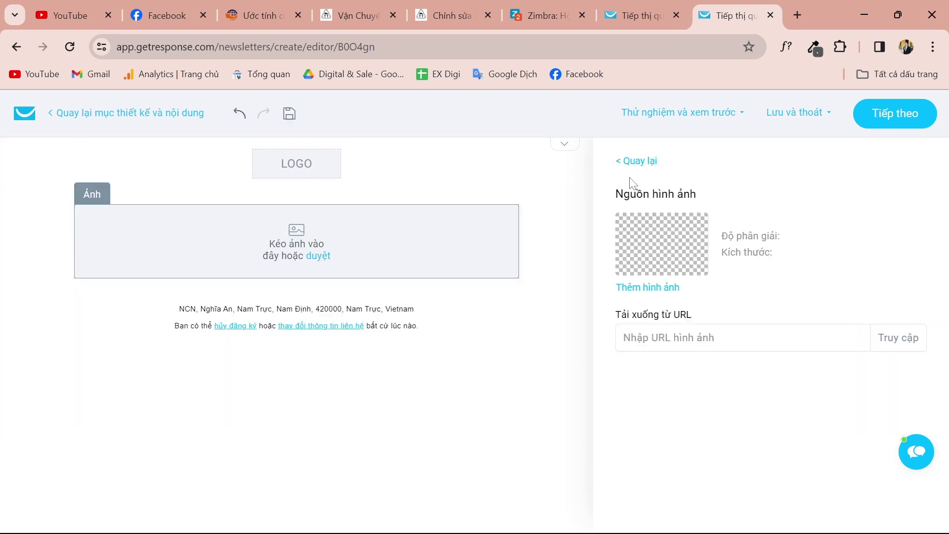
pyautogui.click(639, 165)
pyautogui.moveTo(767, 302); pyautogui.dragTo(330, 317)
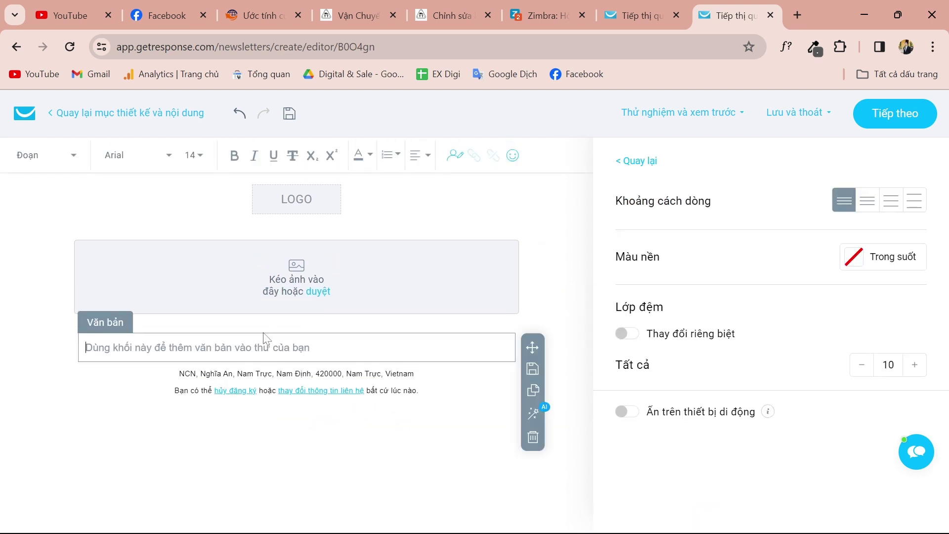
pyautogui.write('djkhs')
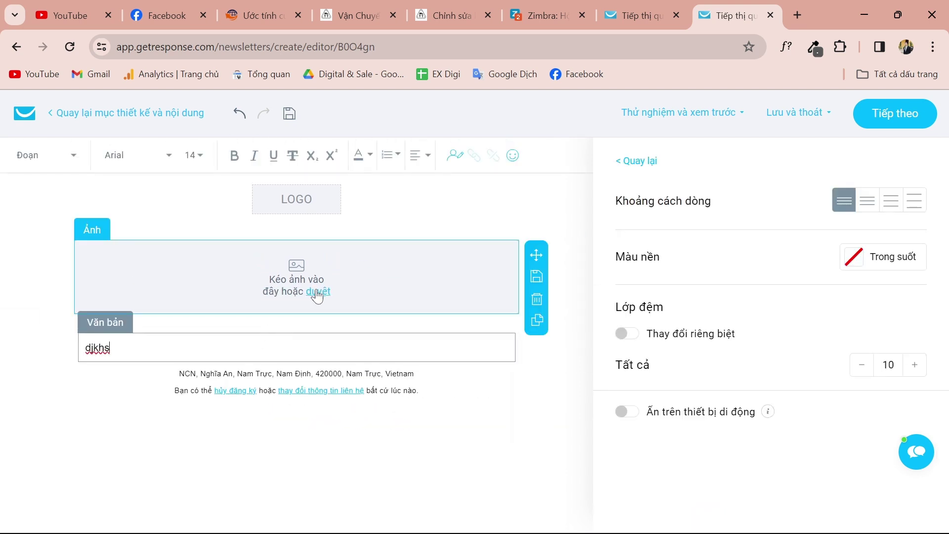